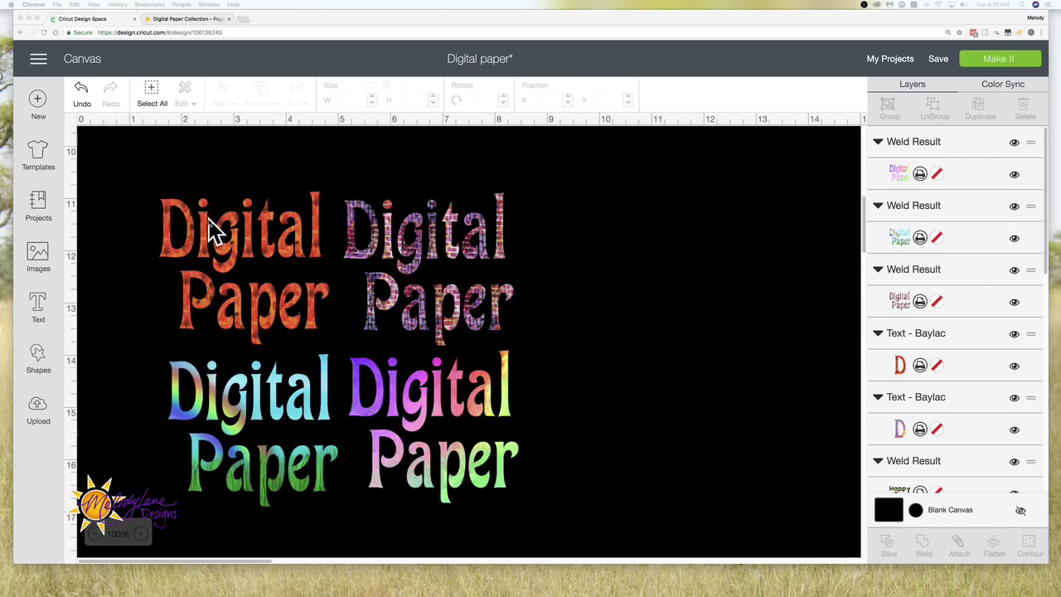
Nudge the mermaid to about X 7.5, Y 1.3, the unicorn to about X 3.9, Y 0.6, and the Happy Day text slightly left
scroll(211, 230, up, 7)
scroll(211, 230, up, 2)
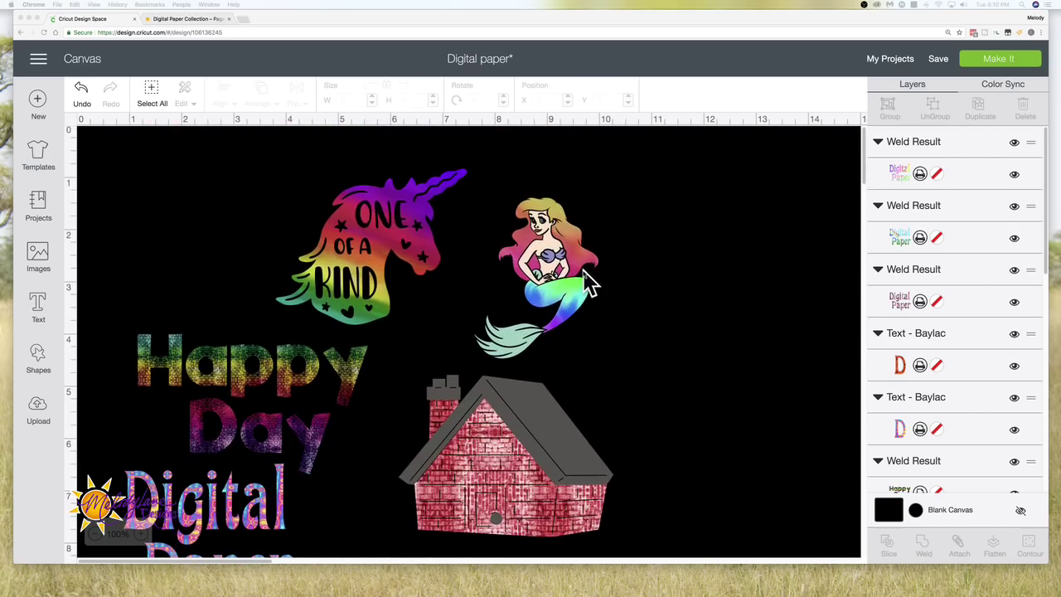
drag(550, 267, 550, 260)
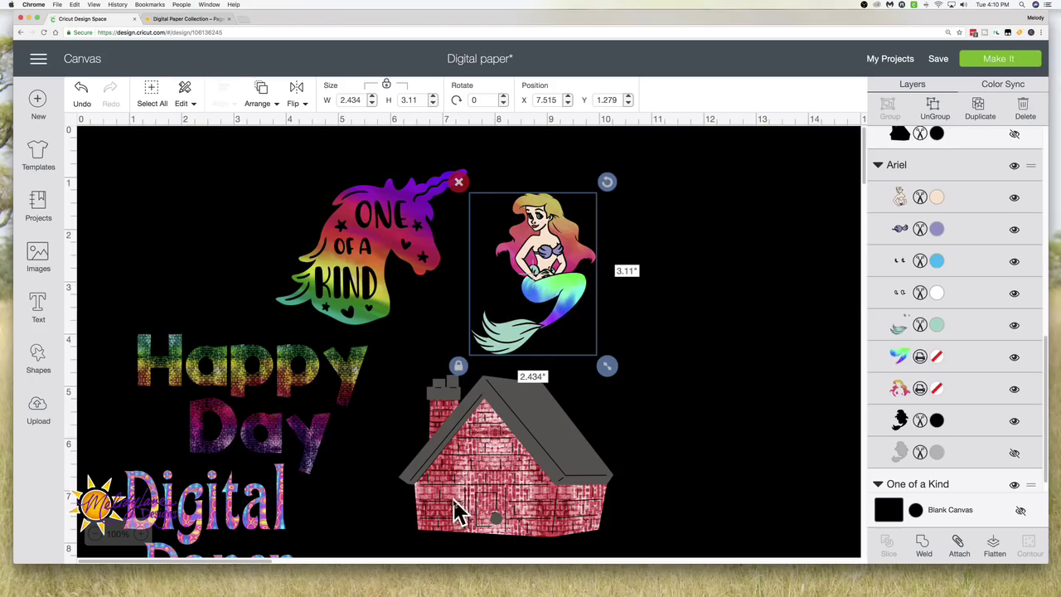
drag(248, 373, 235, 371)
drag(377, 232, 381, 226)
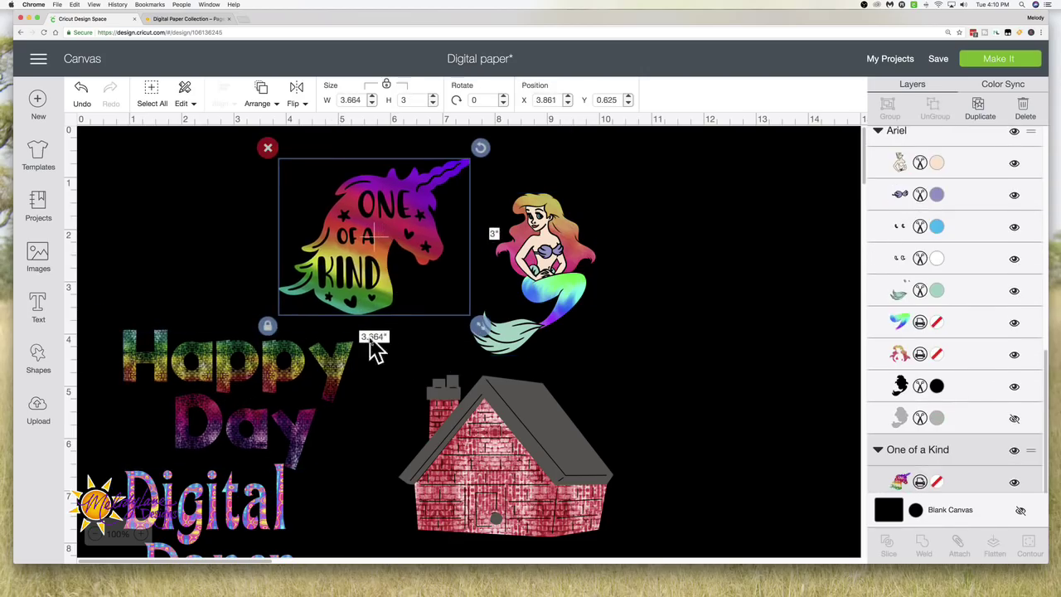
scroll(355, 380, down, 3)
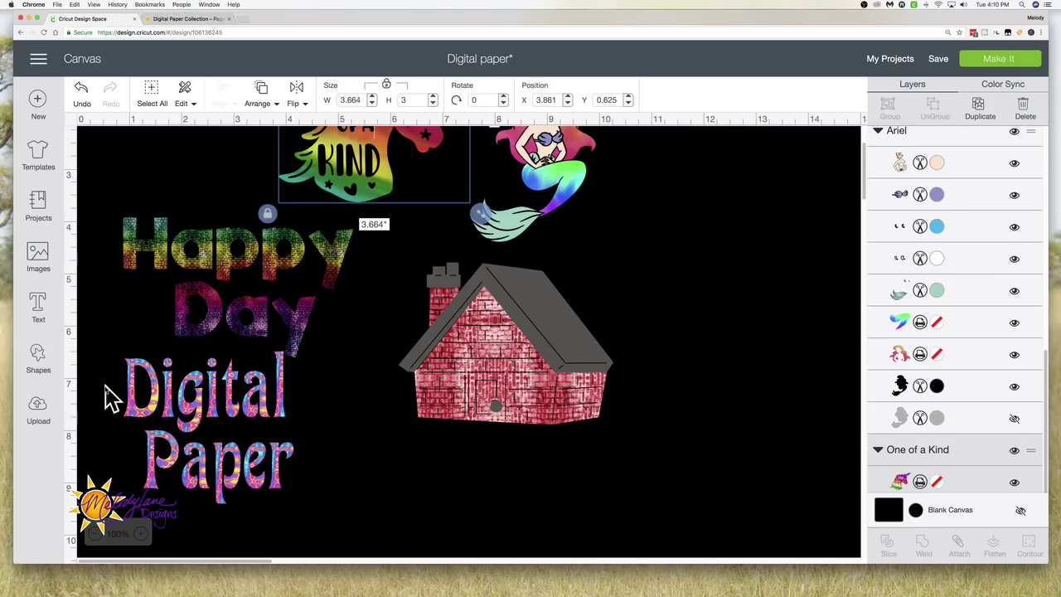
Load the first 12x12 rainbow brick JPG from yesterday's folder on the Desktop as a pattern fill upload
click(42, 411)
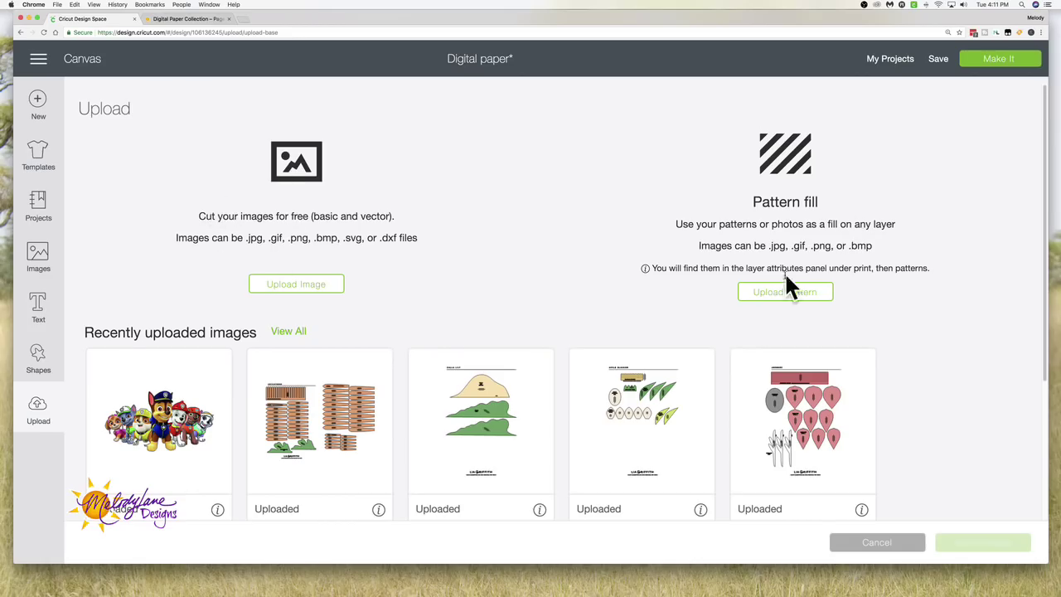
click(779, 297)
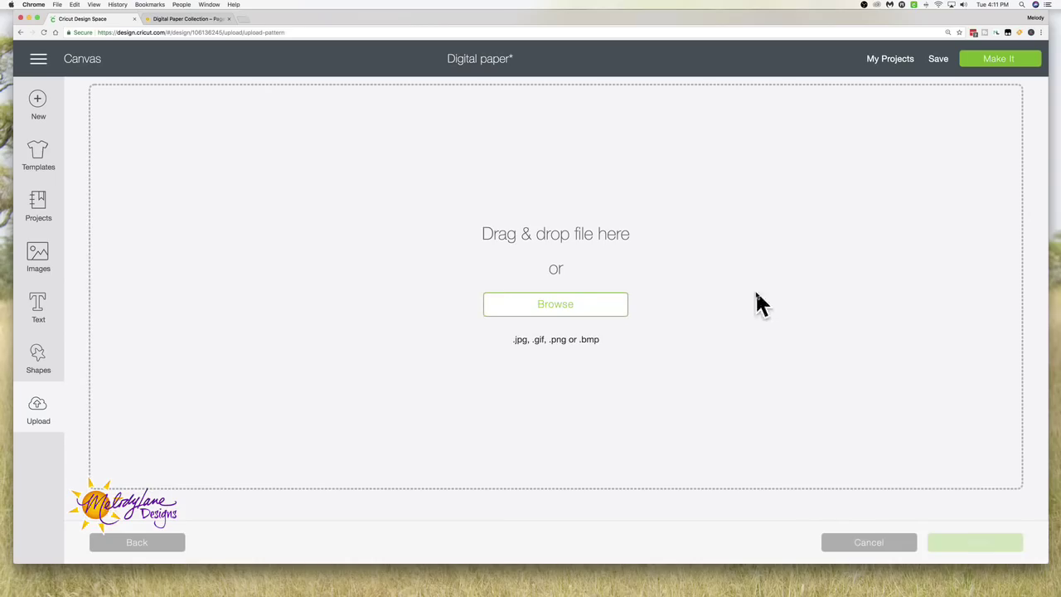
click(584, 307)
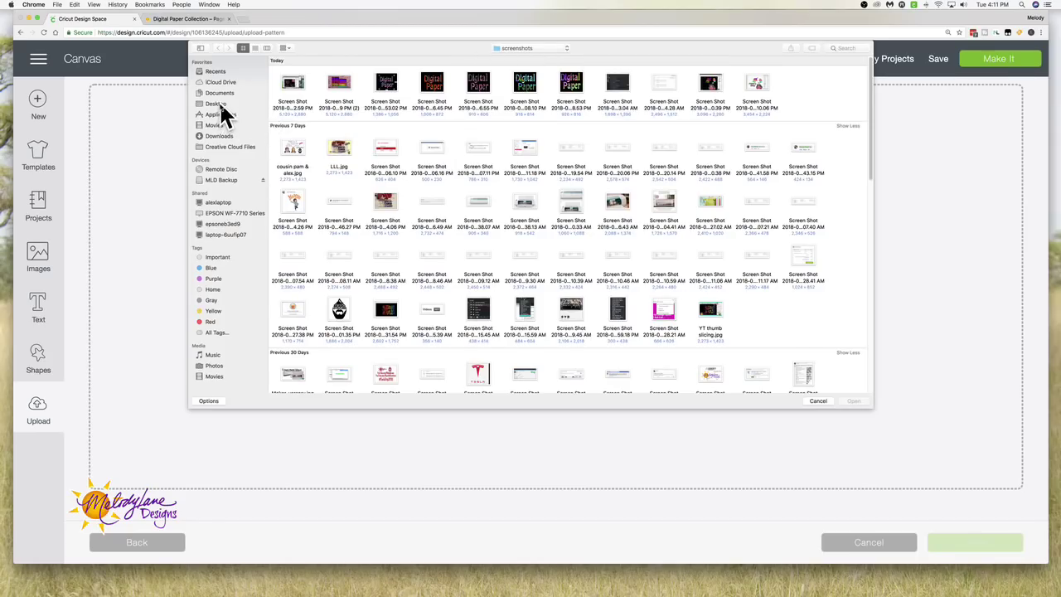
click(219, 103)
click(292, 92)
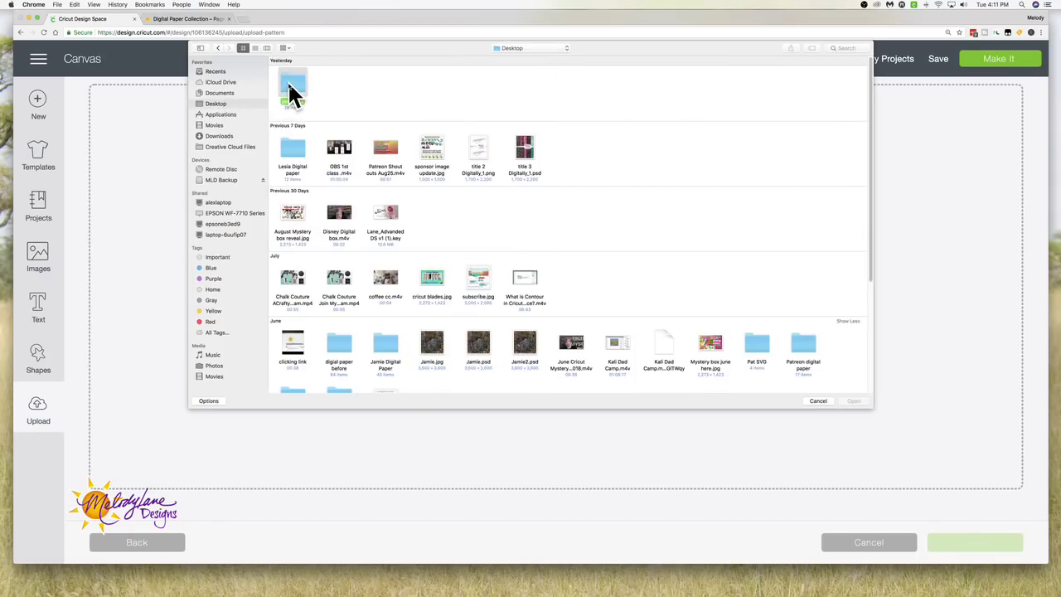
double_click(293, 91)
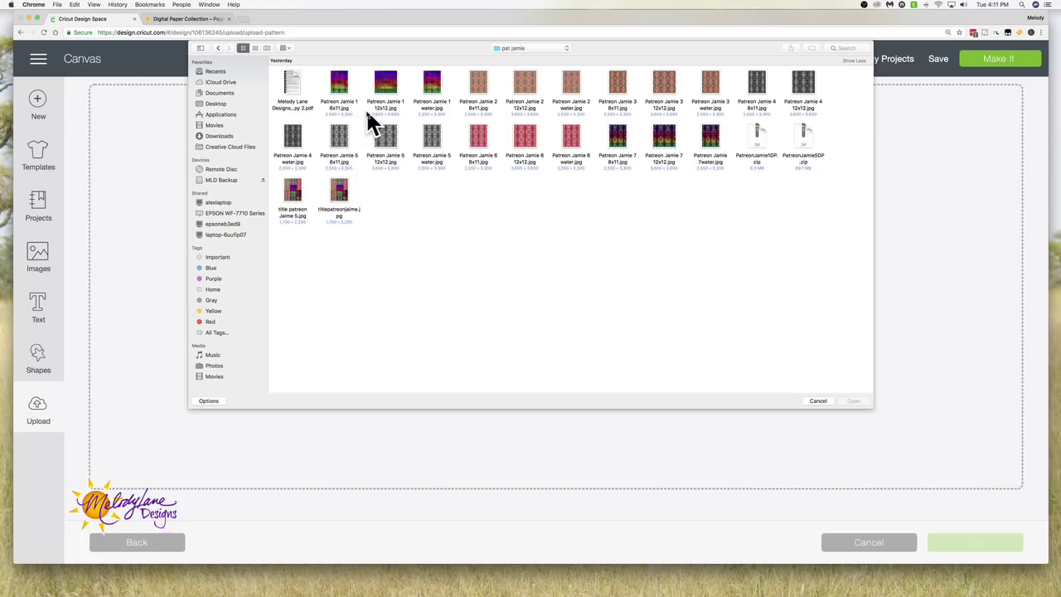
click(390, 83)
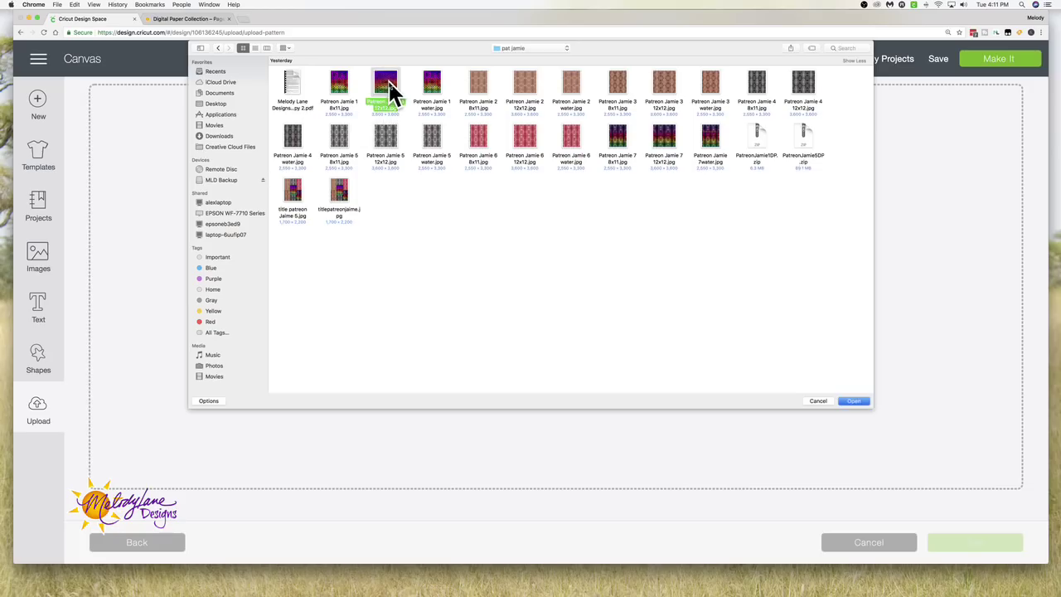
click(850, 403)
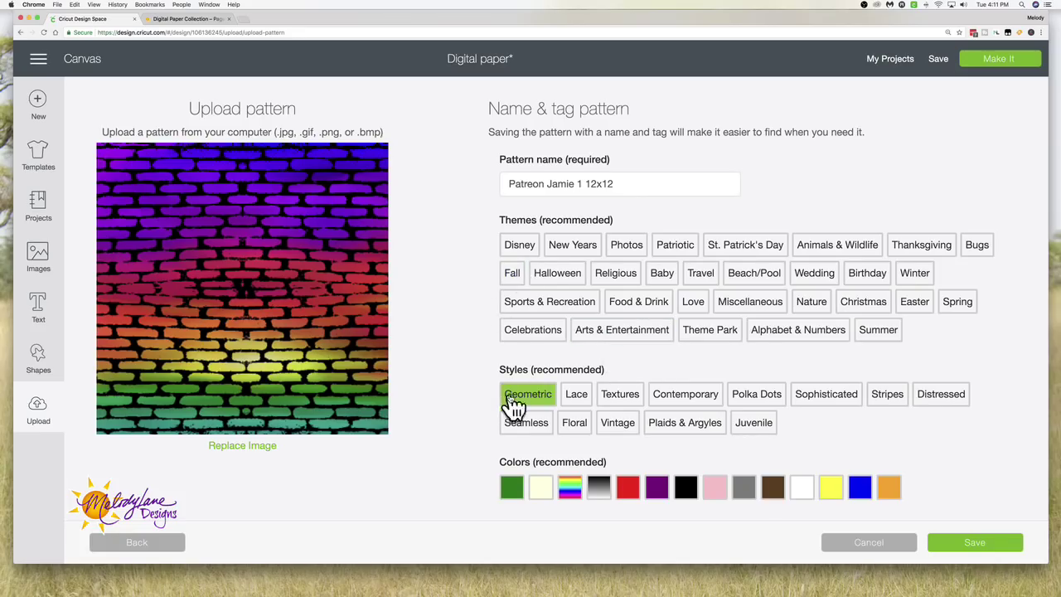
Tag the brick pattern with the Geometric and Textures styles and Multicolor, save it, and return to the canvas
click(549, 406)
click(571, 487)
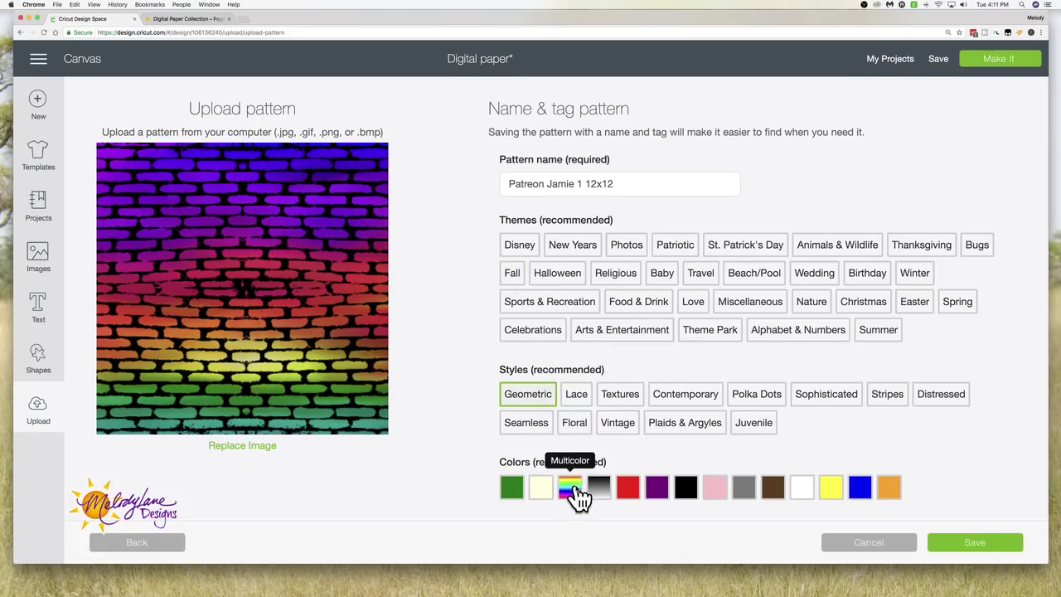
click(623, 407)
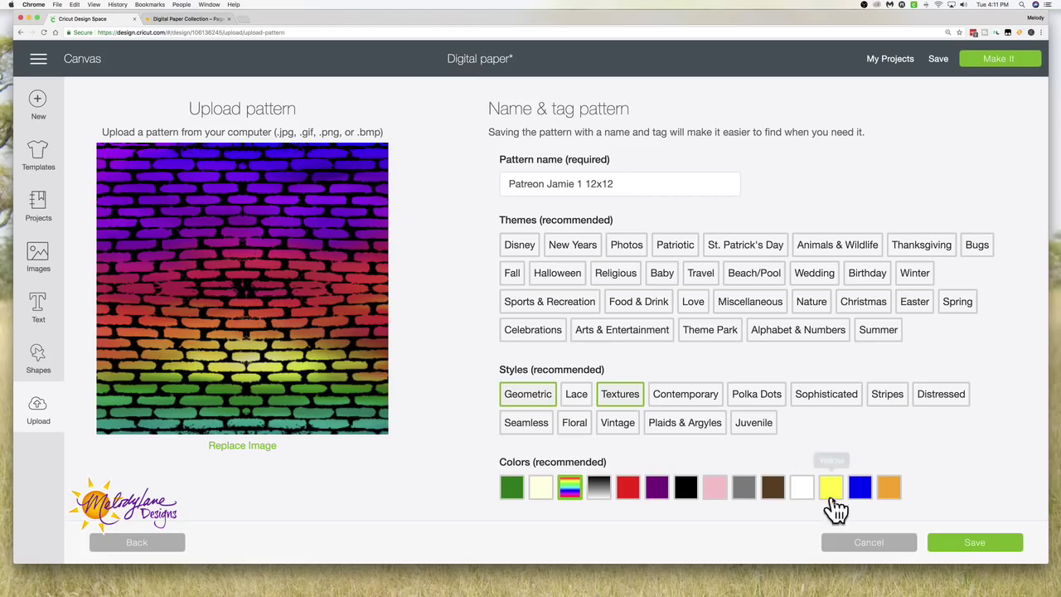
click(968, 545)
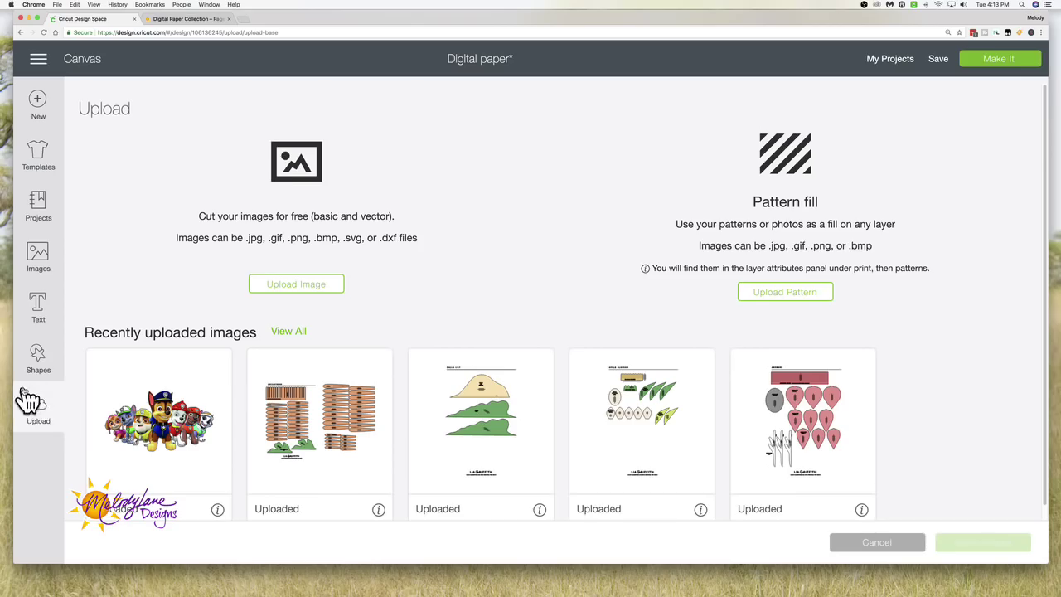
click(38, 414)
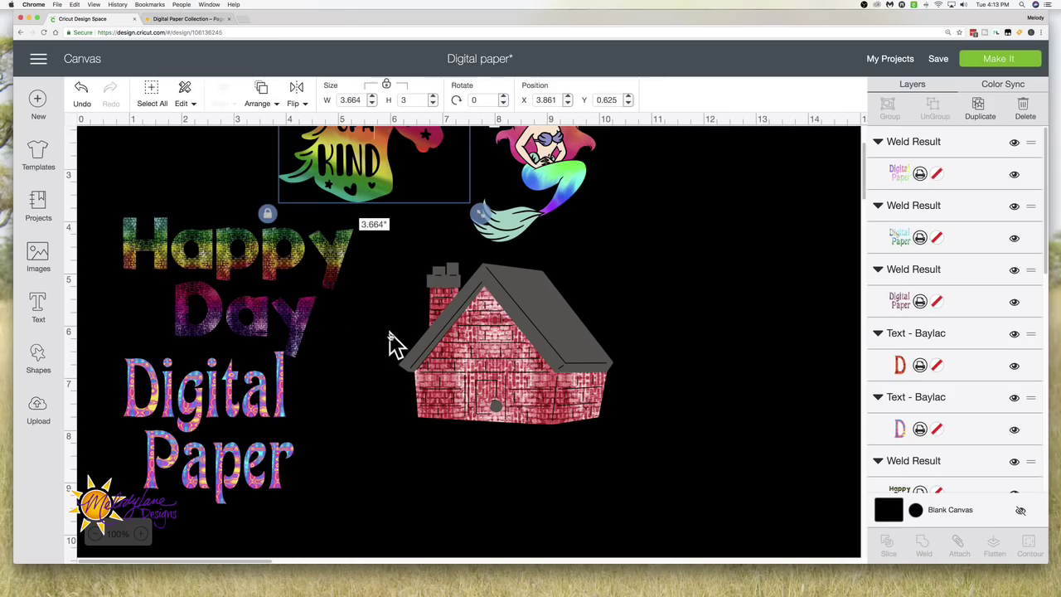
Open the image library and clear the existing brick search to show the featured images
scroll(389, 346, up, 5)
scroll(393, 344, down, 5)
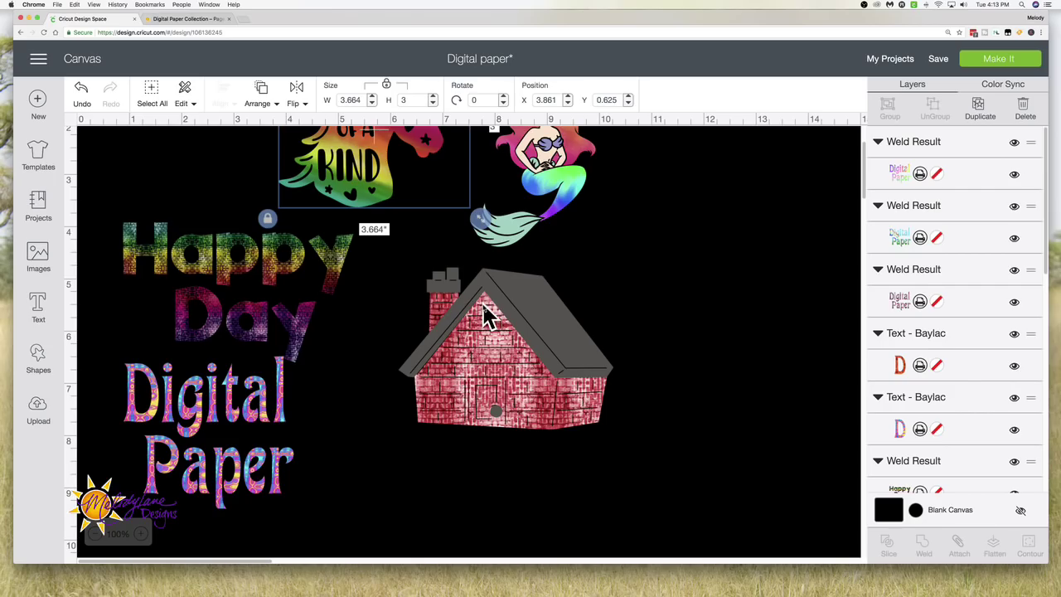
click(38, 262)
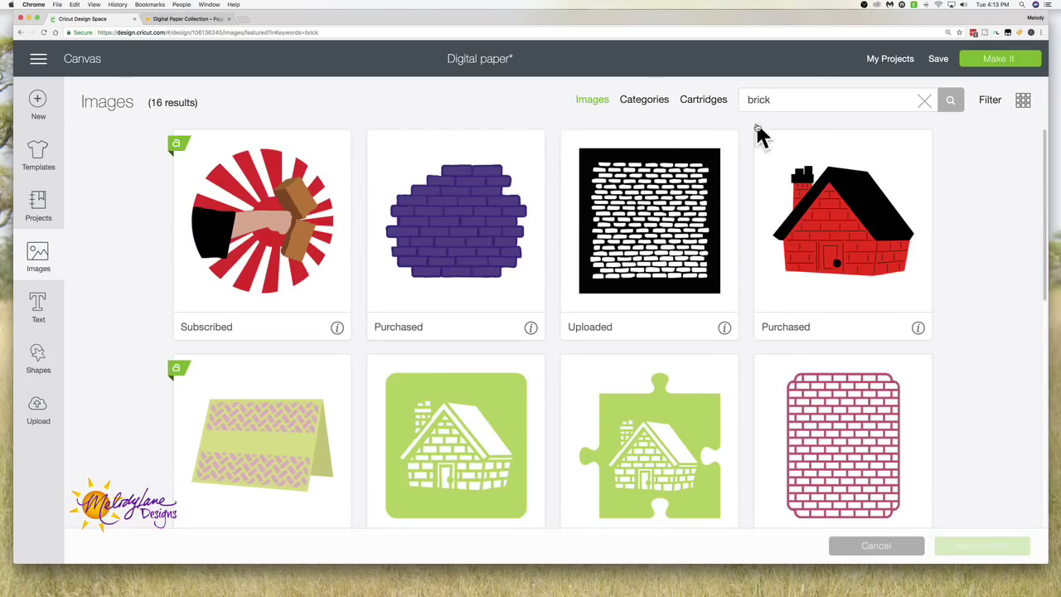
click(924, 103)
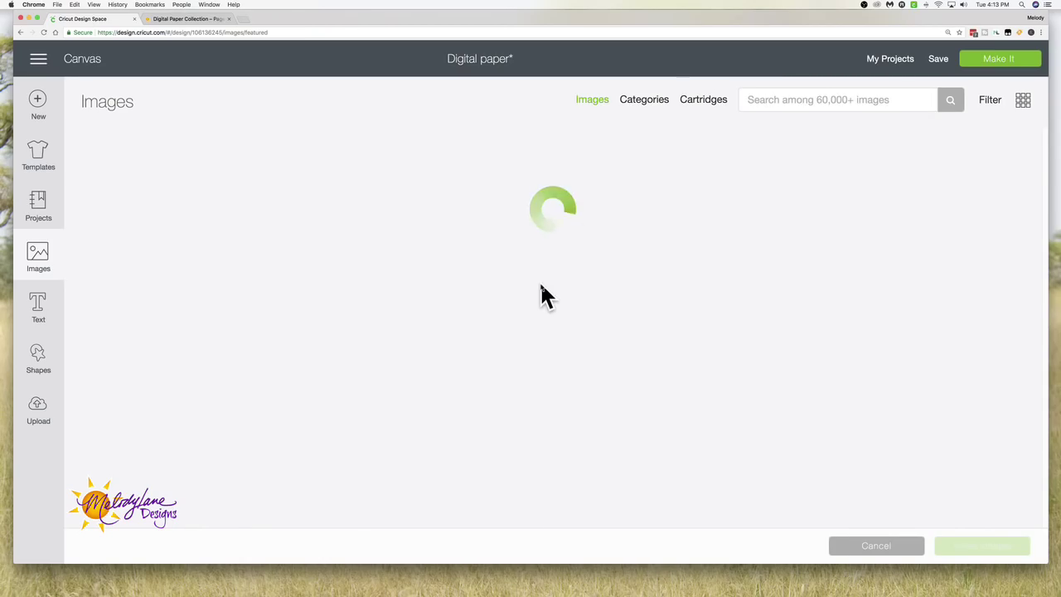
Find the squirrel riding a bike among the featured images and insert it into the project
scroll(543, 294, down, 10)
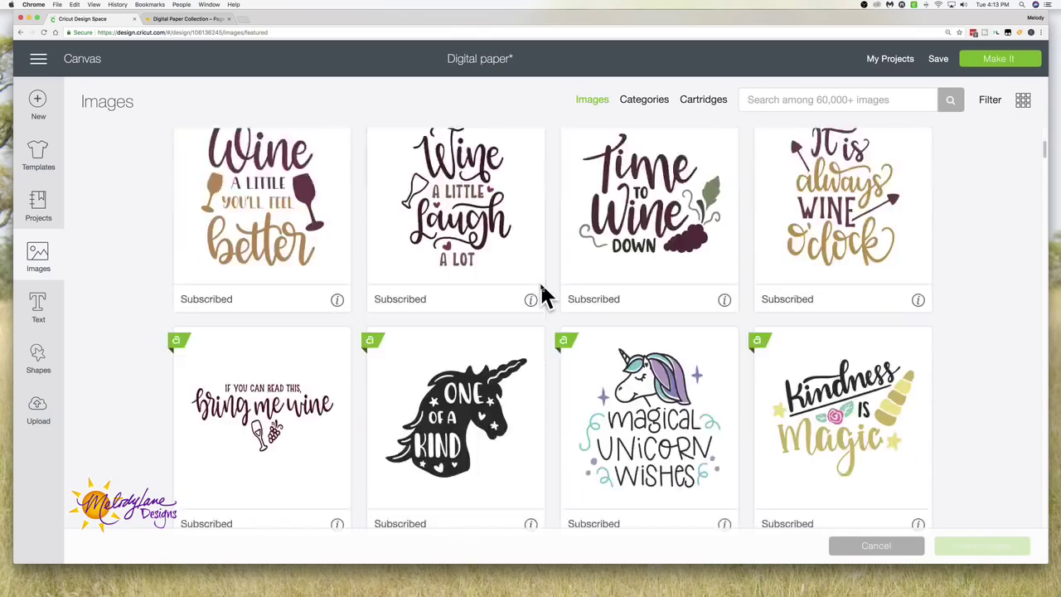
scroll(540, 296, up, 10)
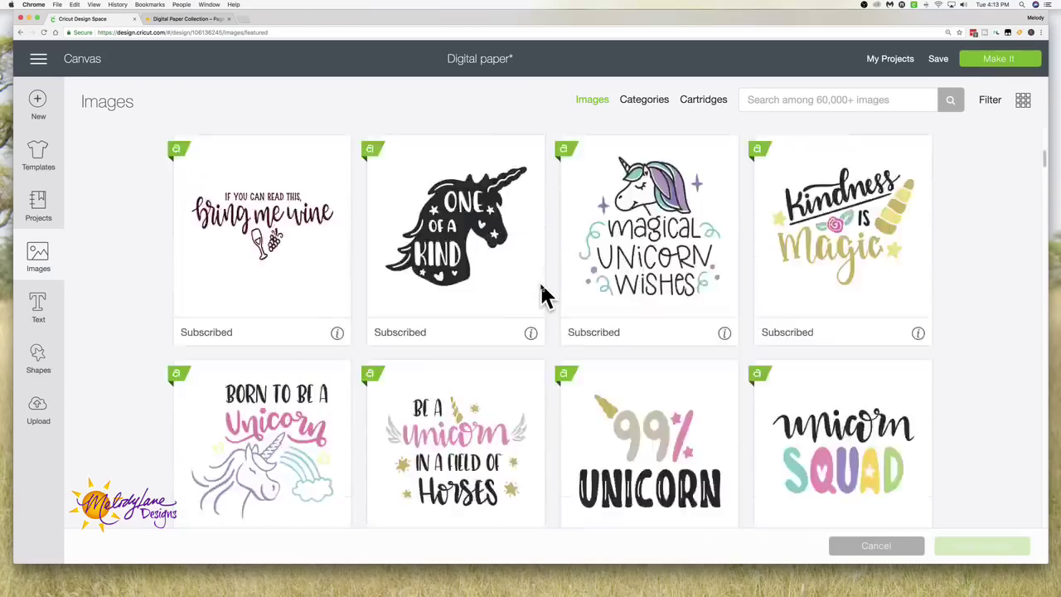
scroll(535, 301, down, 3)
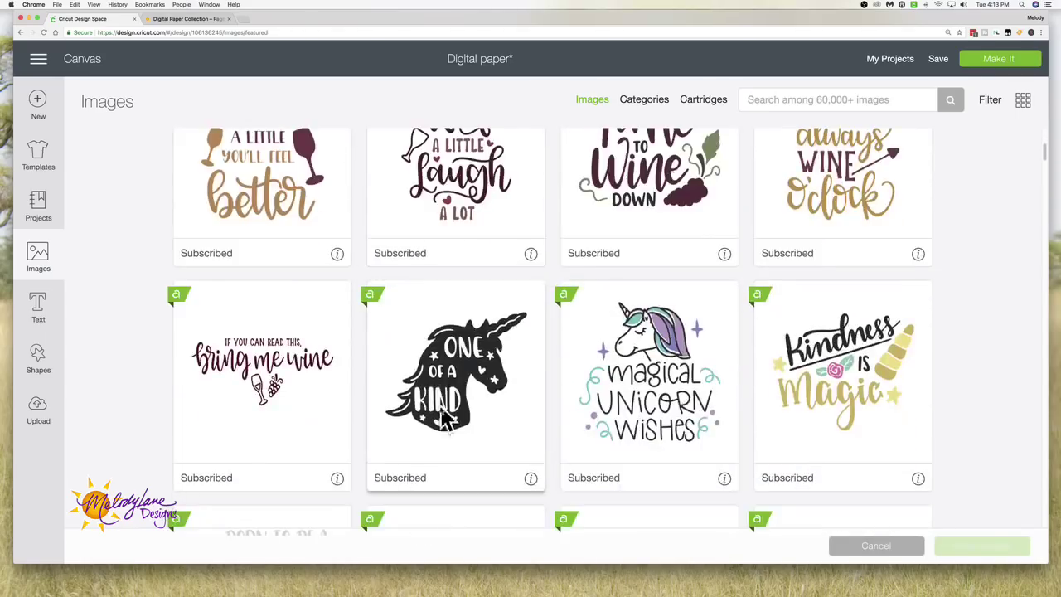
scroll(473, 403, down, 5)
scroll(469, 391, down, 10)
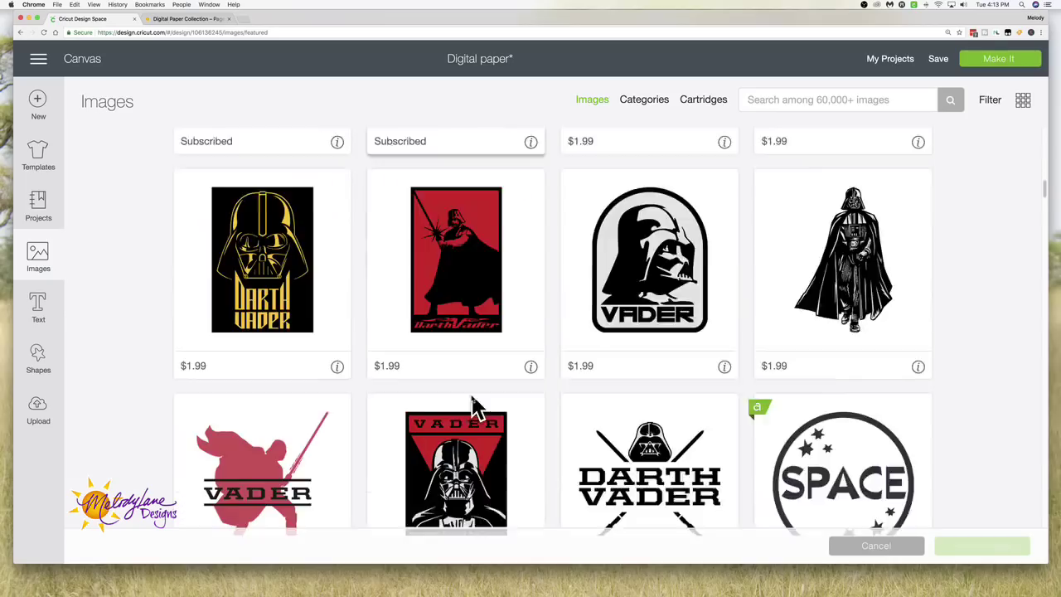
scroll(474, 395, down, 15)
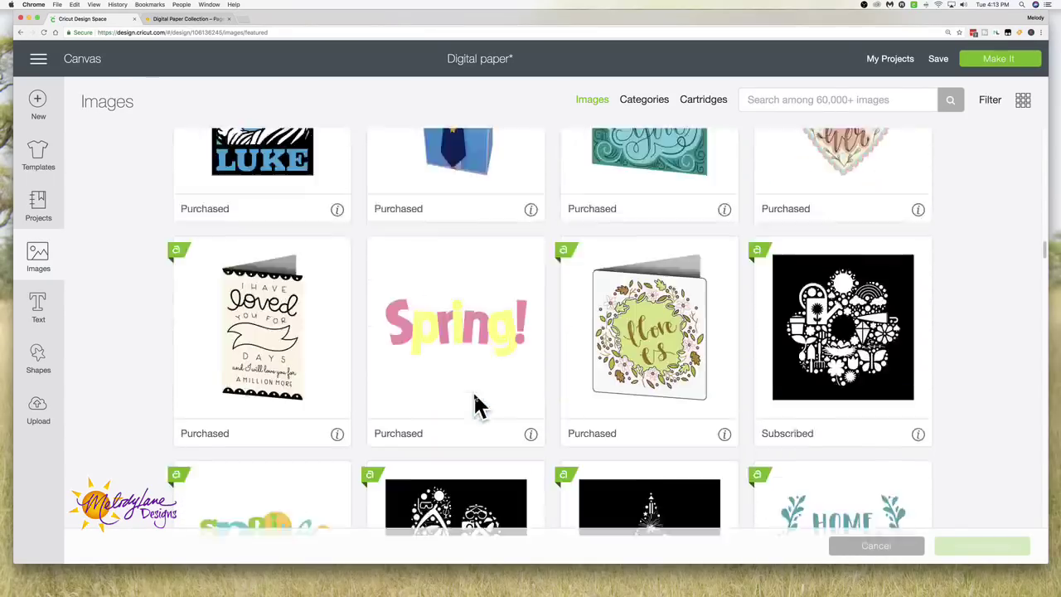
scroll(474, 404, down, 10)
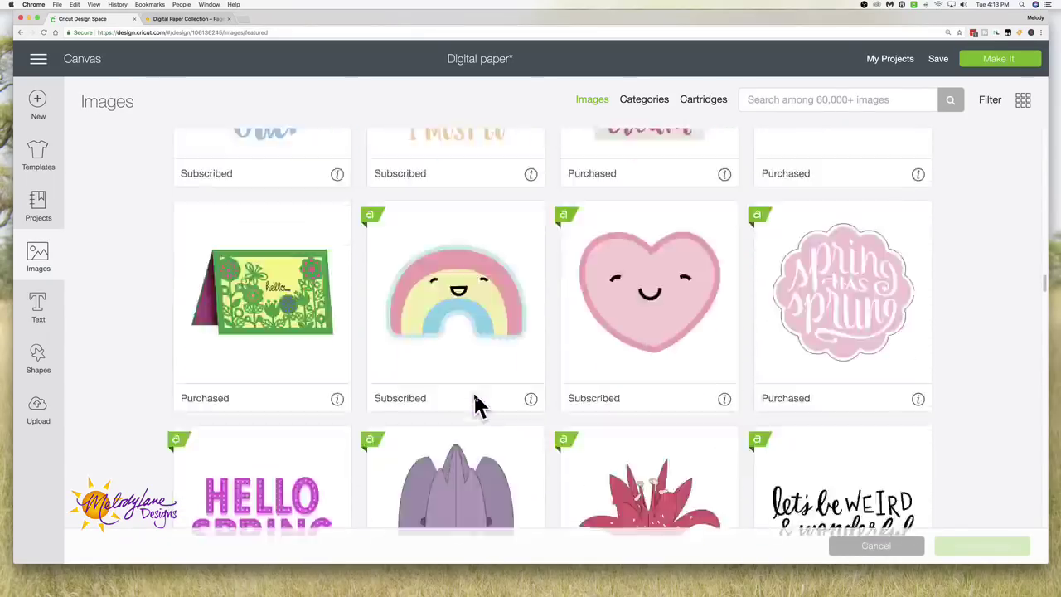
scroll(477, 404, down, 10)
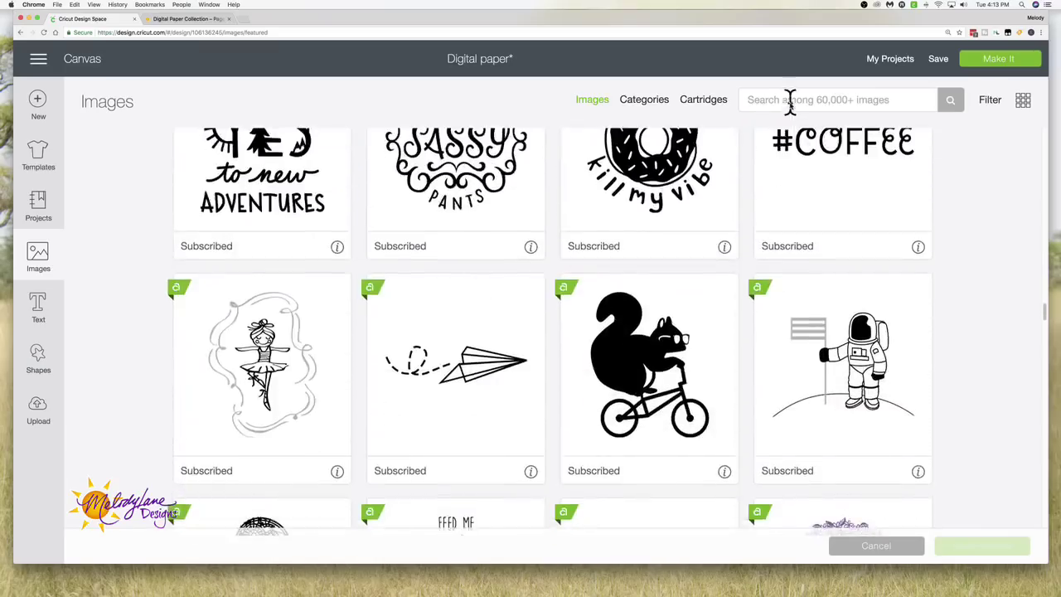
click(621, 389)
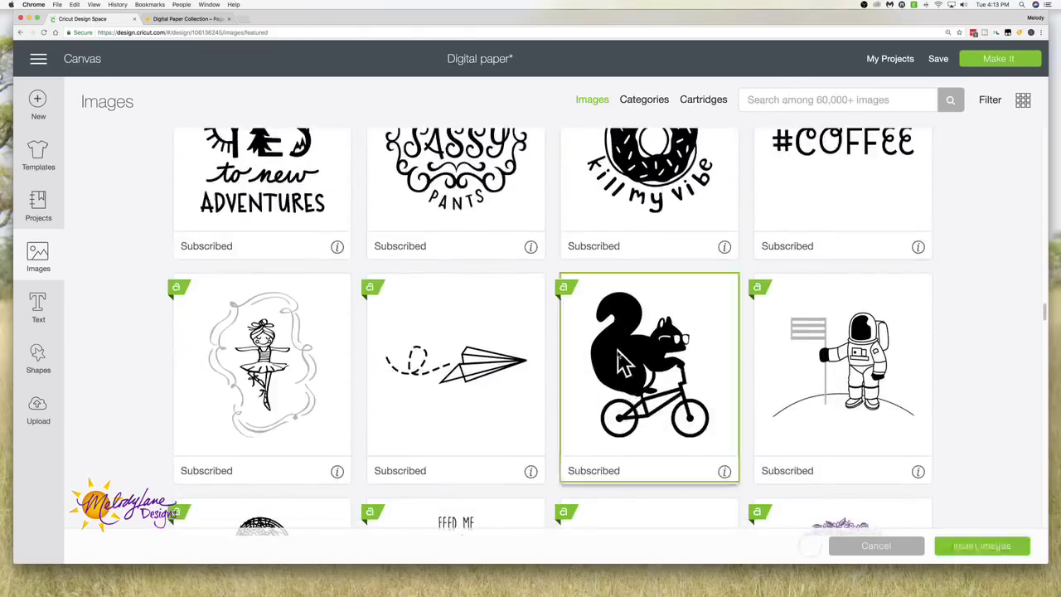
click(982, 546)
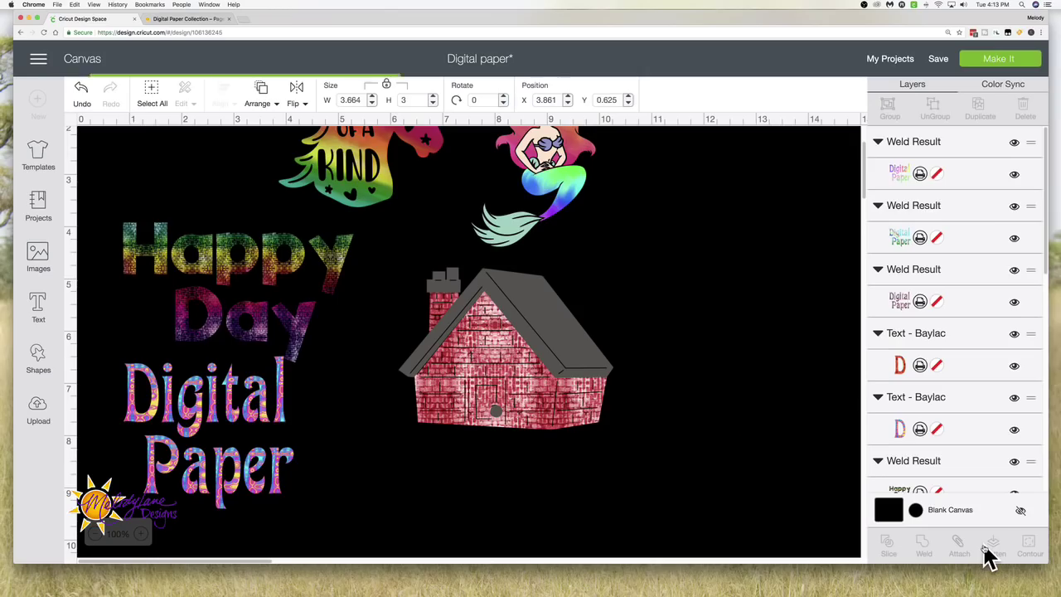
Set the canvas background to white and move the squirrel left of the unicorn, to about X 1.35, Y 0.58
click(915, 510)
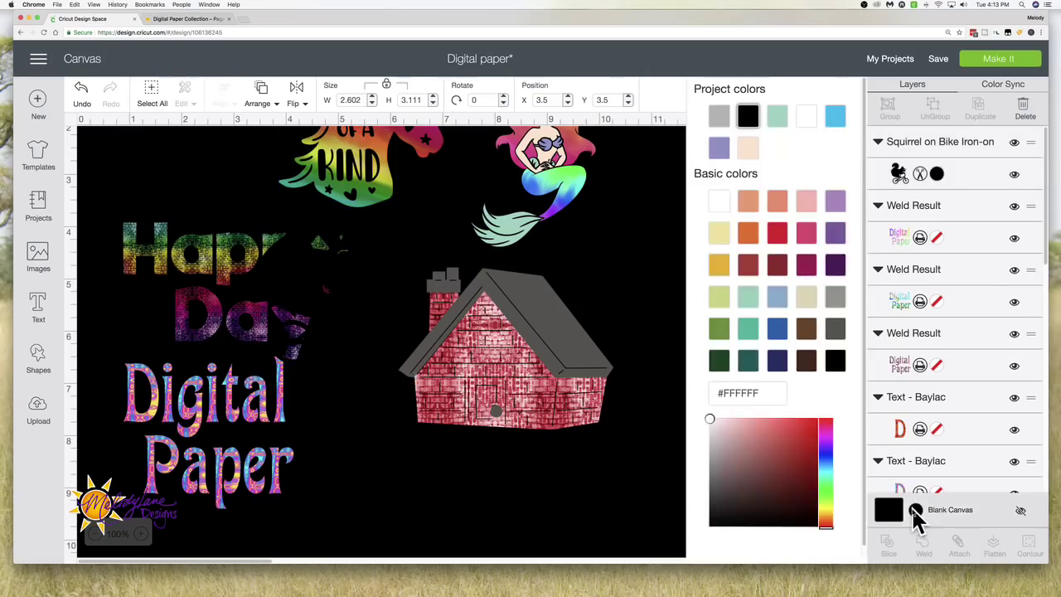
click(718, 209)
scroll(406, 348, up, 3)
drag(326, 404, 194, 246)
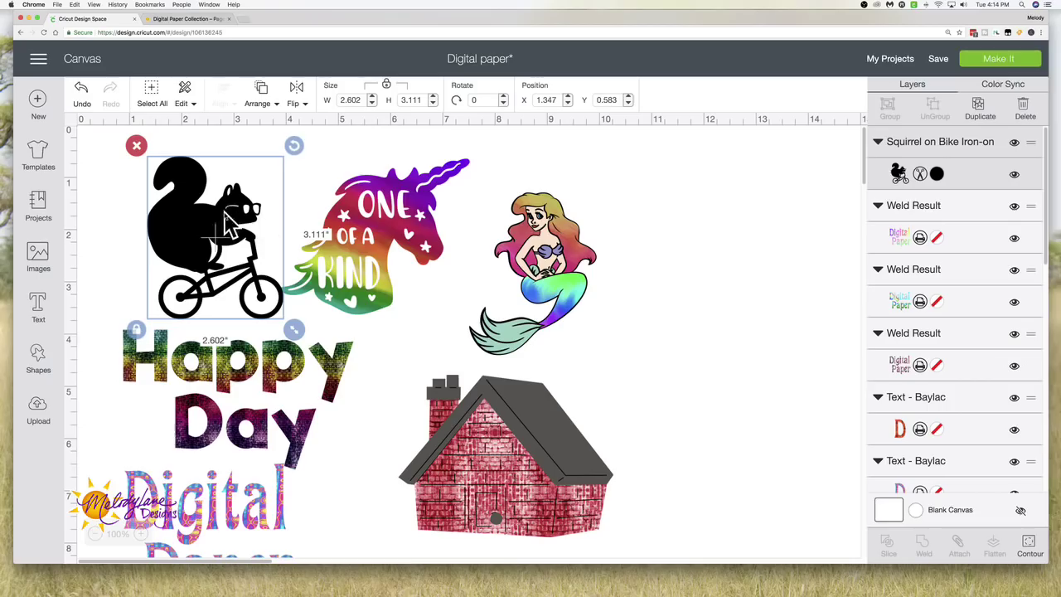
Change the squirrel layer from Cut to Print and display the available pattern fills
click(927, 177)
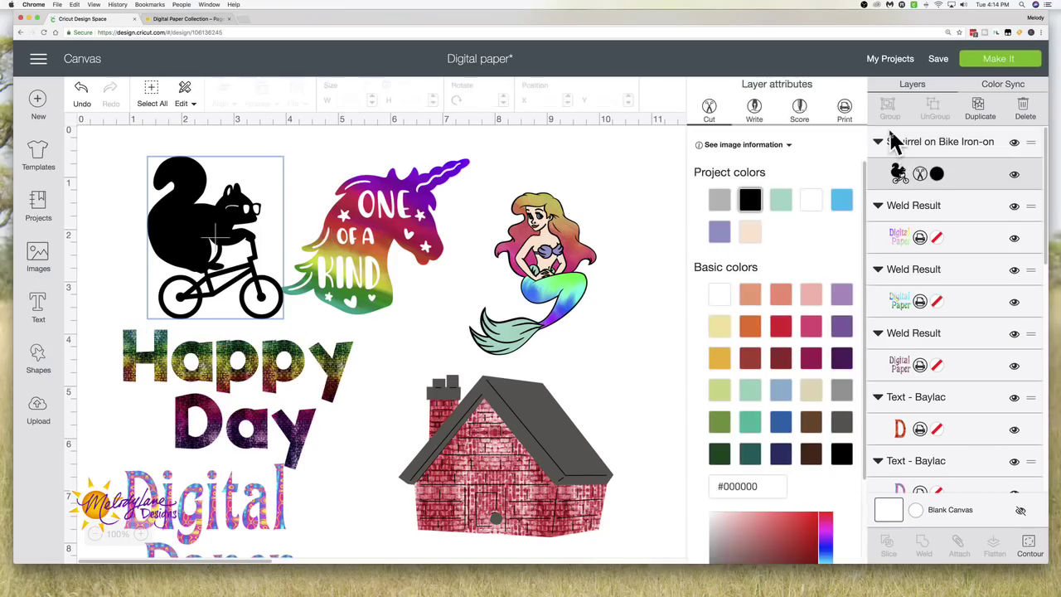
click(846, 113)
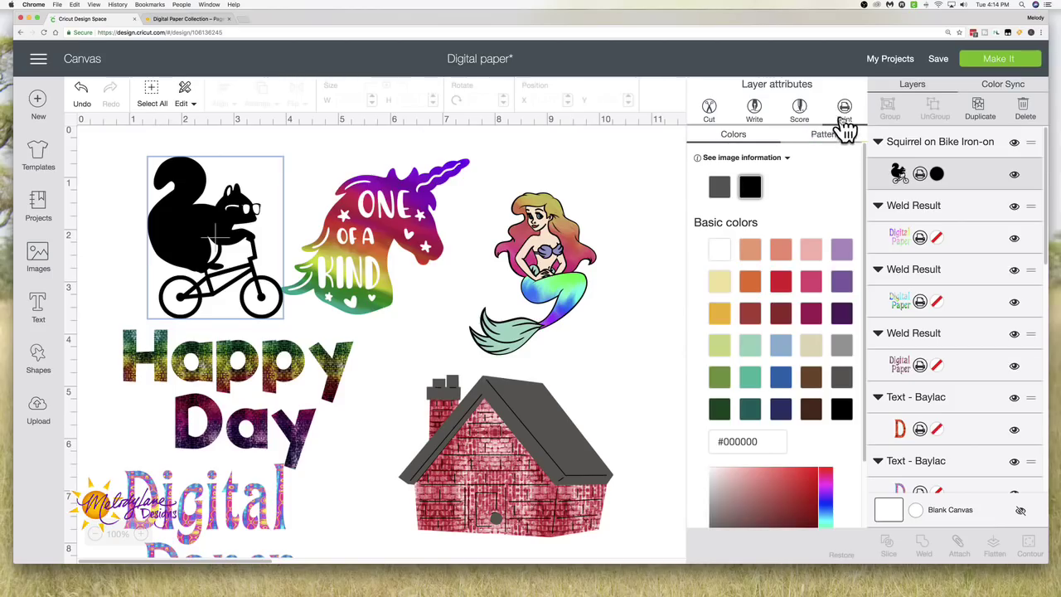
click(711, 111)
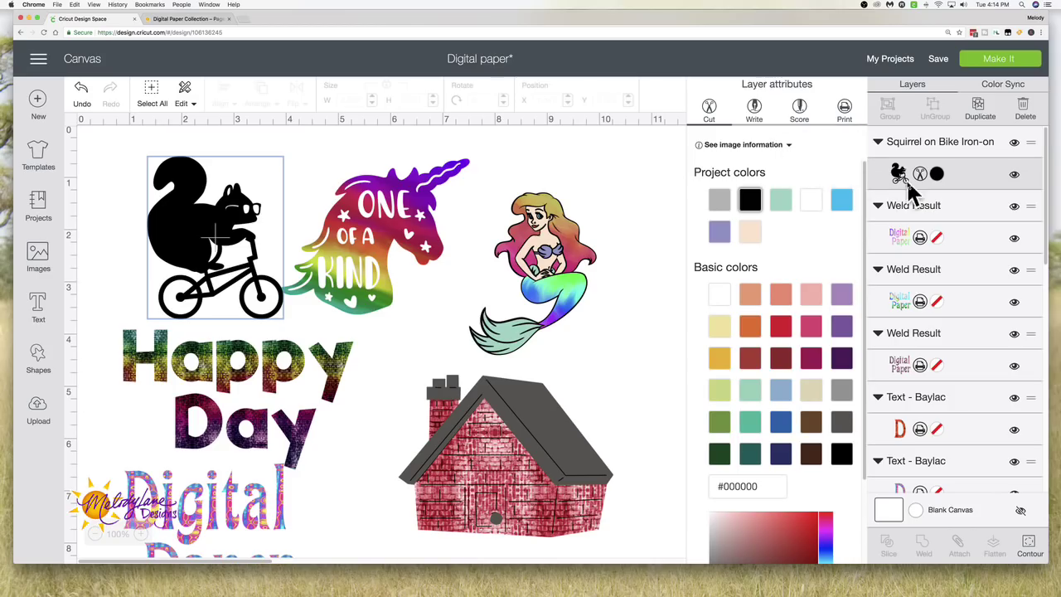
click(844, 114)
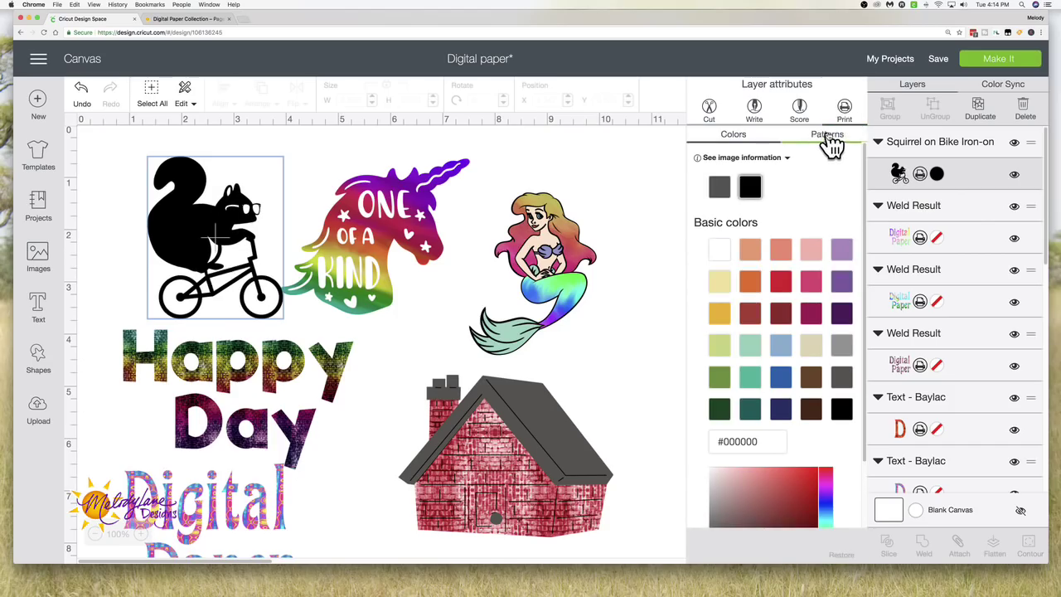
click(830, 140)
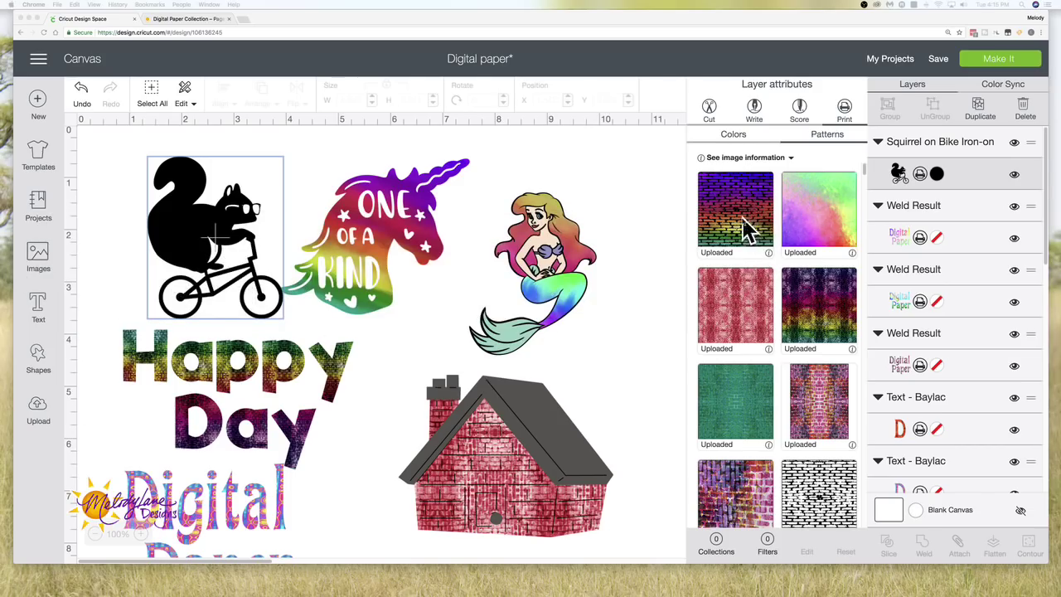
Look through the uploaded, purchased and priced patterns available as fills for the squirrel
scroll(757, 280, down, 5)
scroll(757, 280, down, 5)
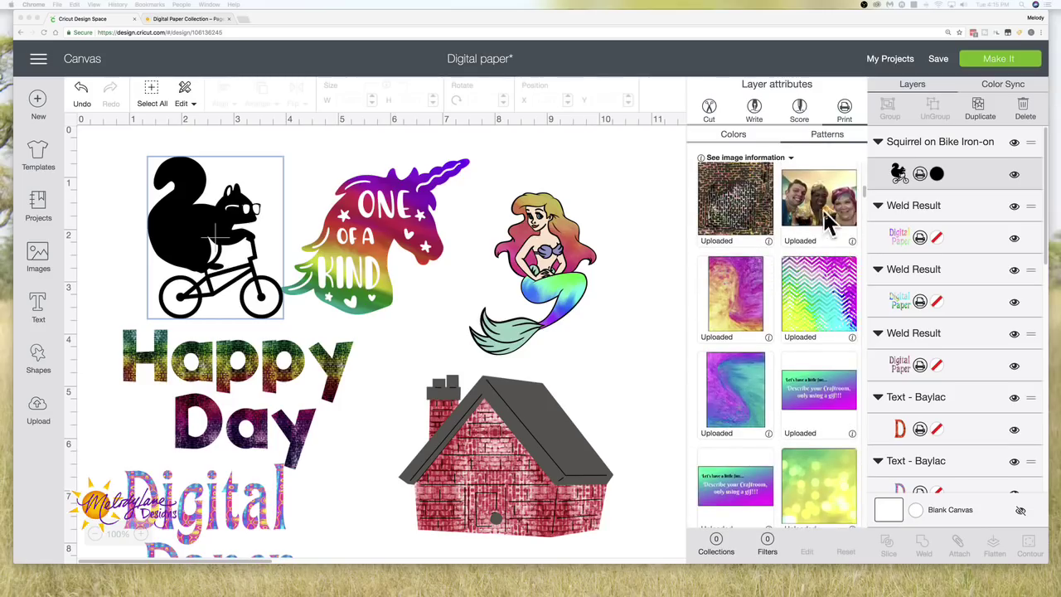
scroll(767, 319, down, 5)
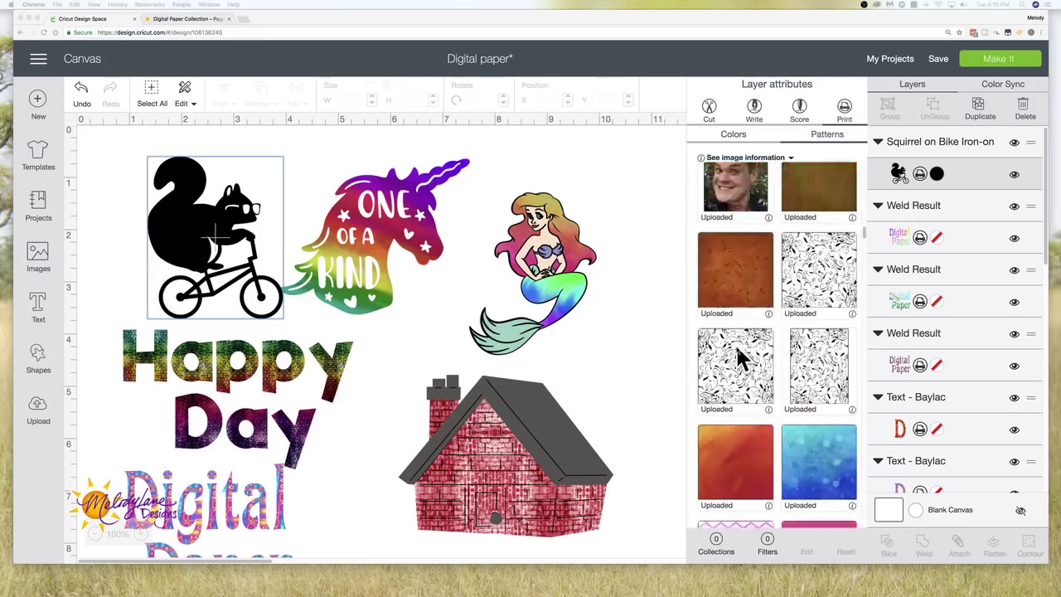
scroll(771, 400, down, 10)
scroll(770, 400, down, 10)
scroll(771, 400, down, 10)
scroll(770, 400, down, 10)
scroll(770, 400, down, 5)
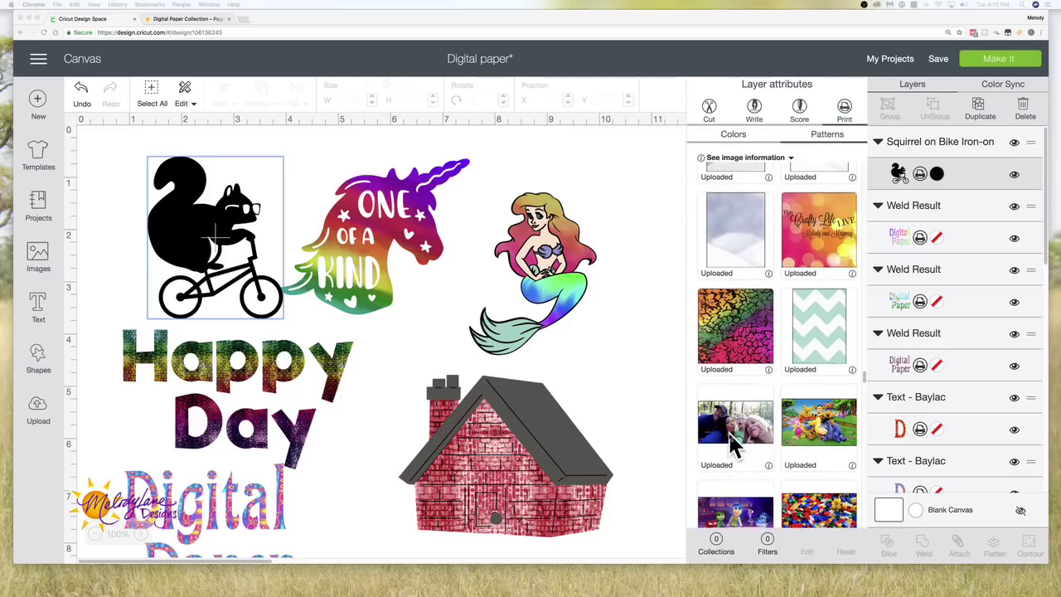
scroll(748, 450, down, 12)
scroll(748, 450, down, 12)
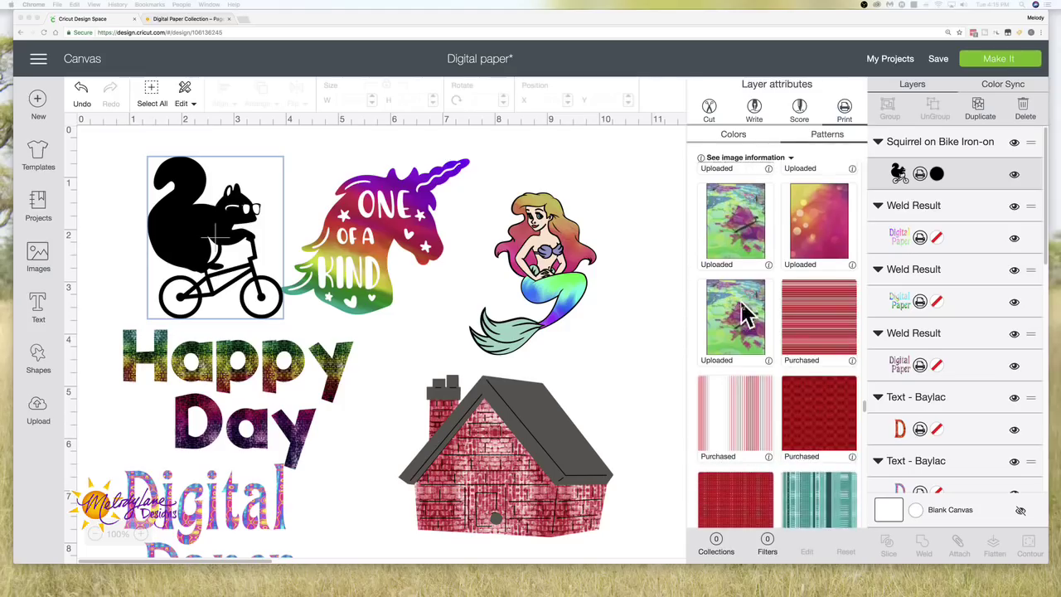
scroll(734, 454, down, 5)
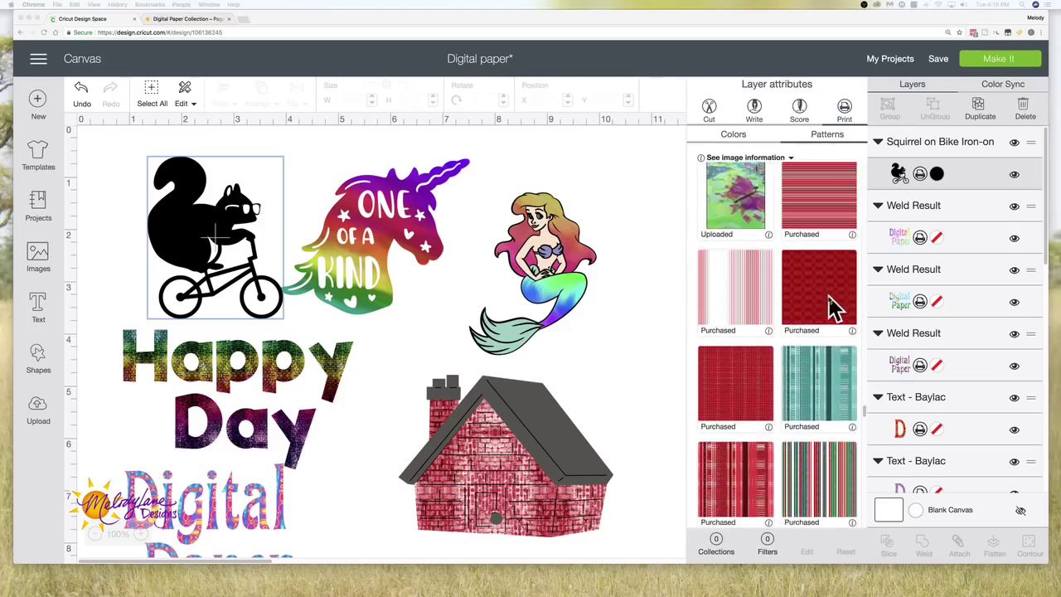
scroll(787, 471, down, 8)
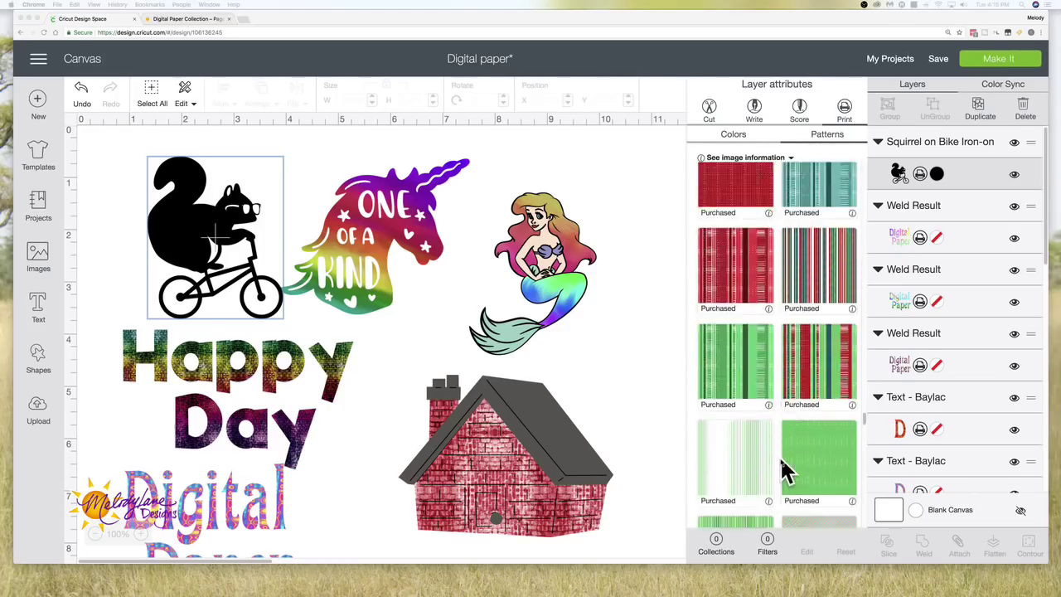
scroll(800, 454, down, 15)
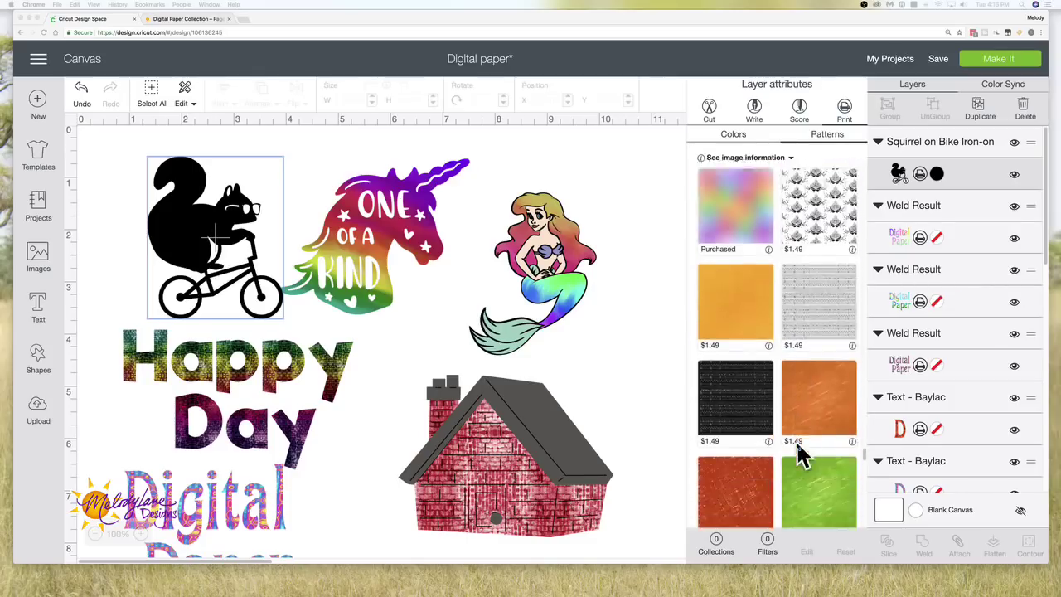
scroll(801, 454, up, 15)
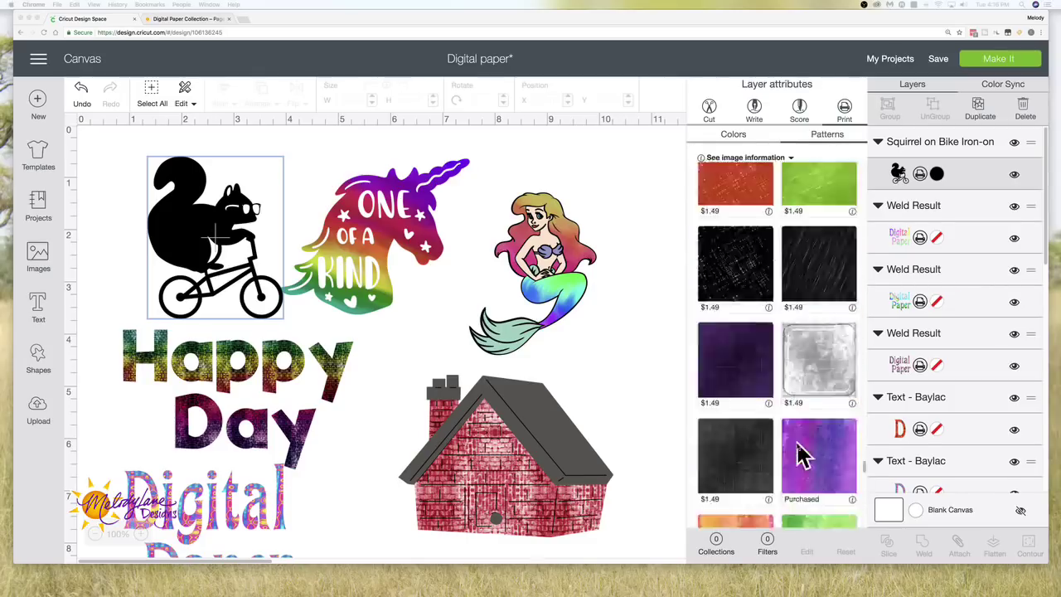
scroll(801, 454, up, 15)
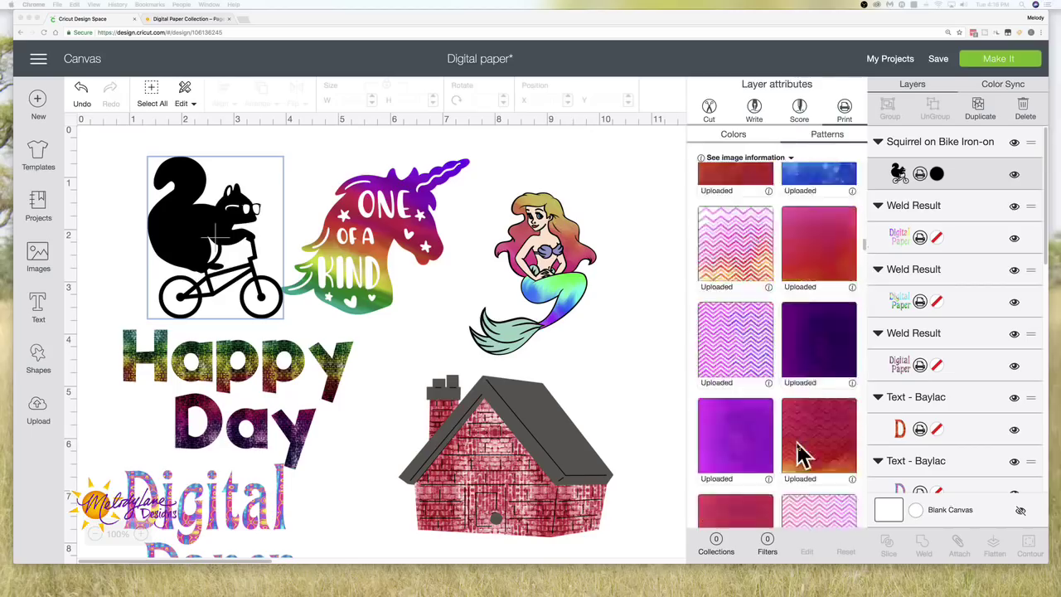
scroll(800, 454, up, 5)
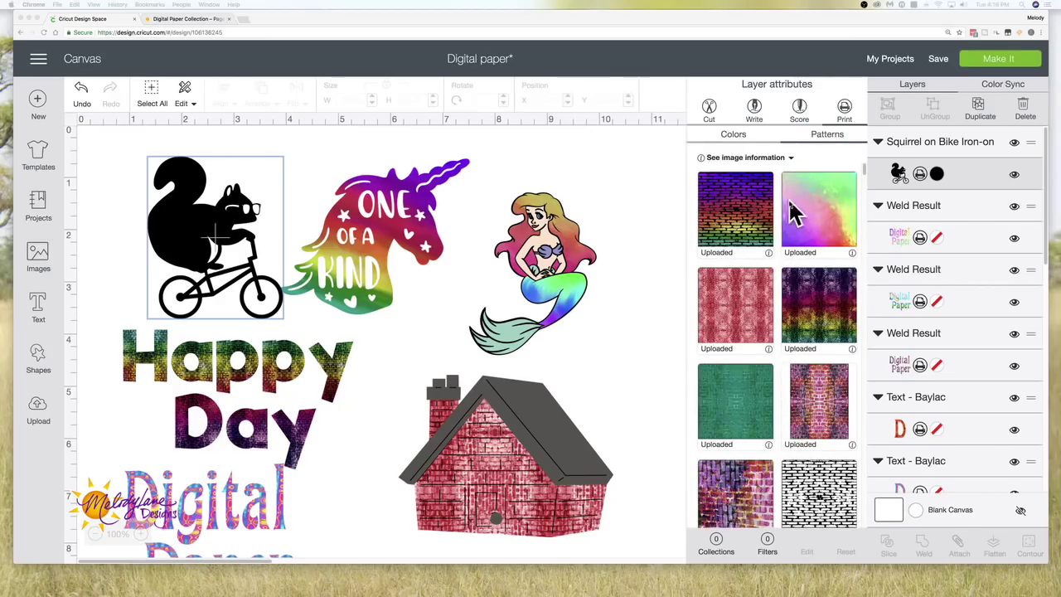
Fill the squirrel with the uploaded rainbow brick pattern and enlarge the pattern's scale to 396
click(732, 206)
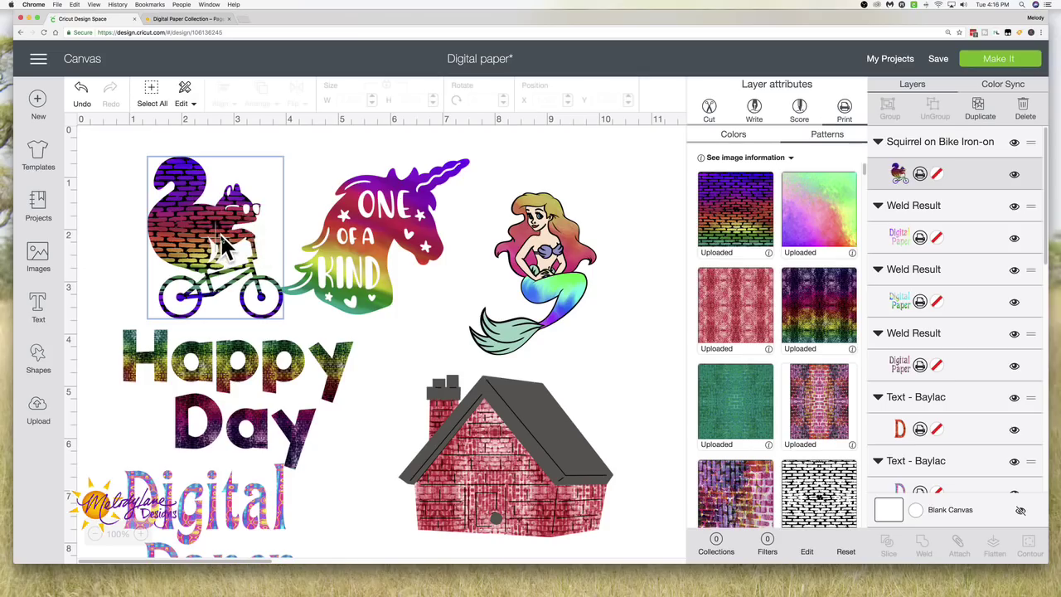
click(810, 555)
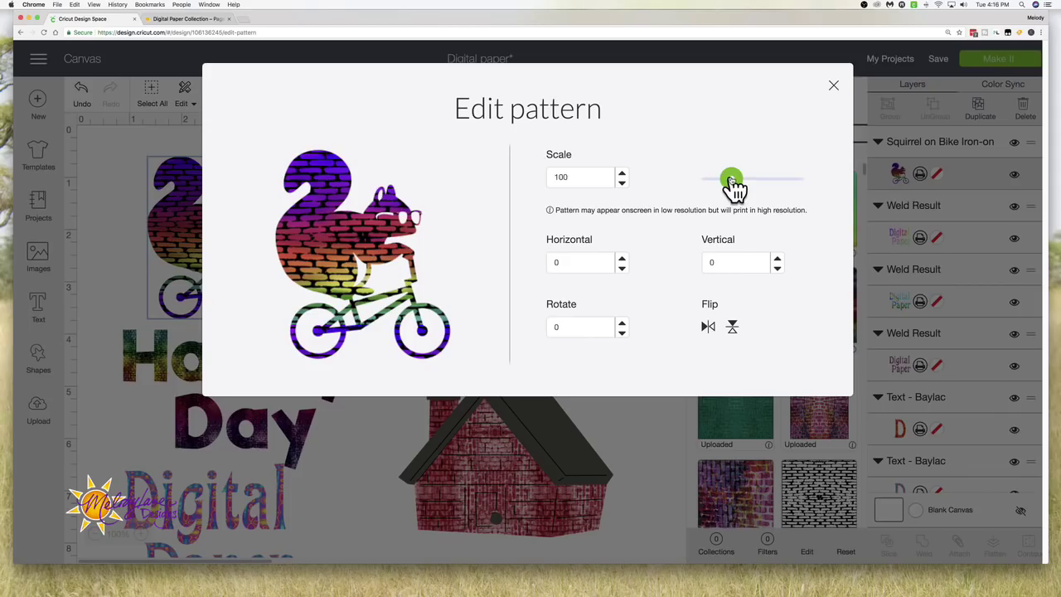
drag(734, 188, 784, 189)
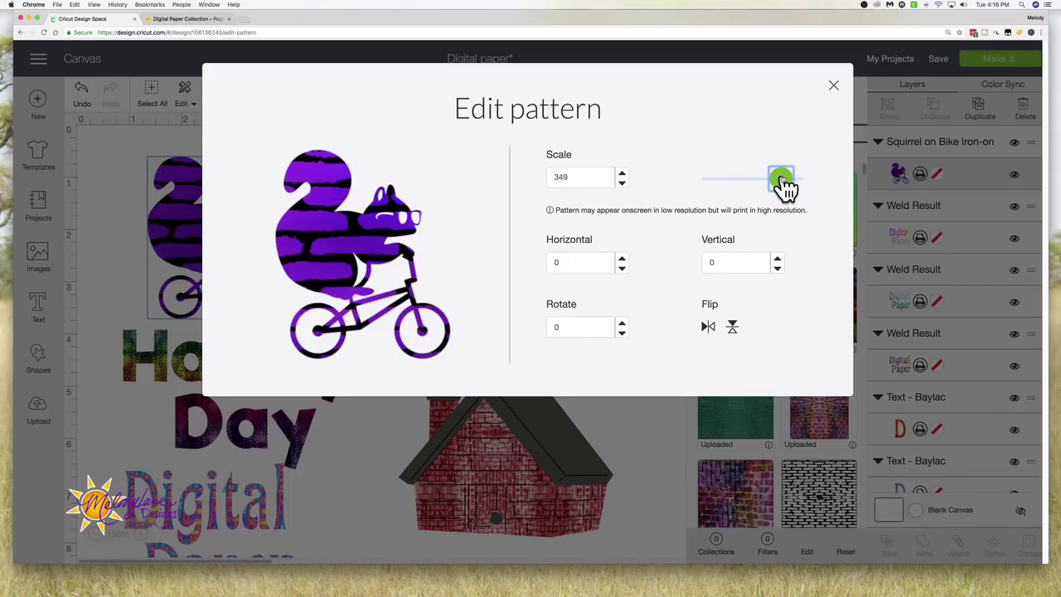
drag(784, 189, 793, 190)
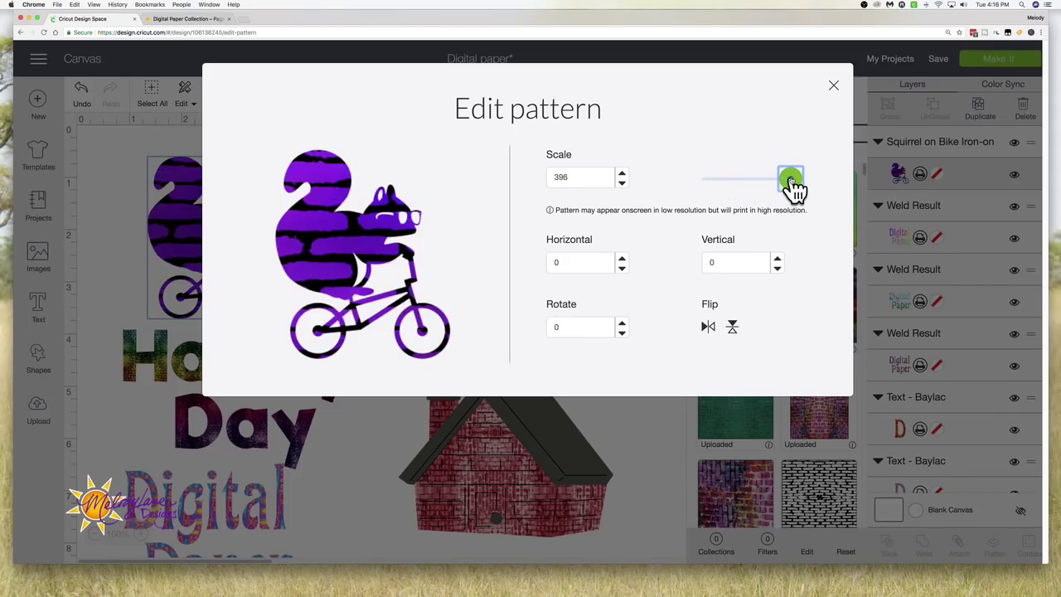
Flip the squirrel's brick pattern vertically, and try a horizontal flip and reverse it
click(732, 328)
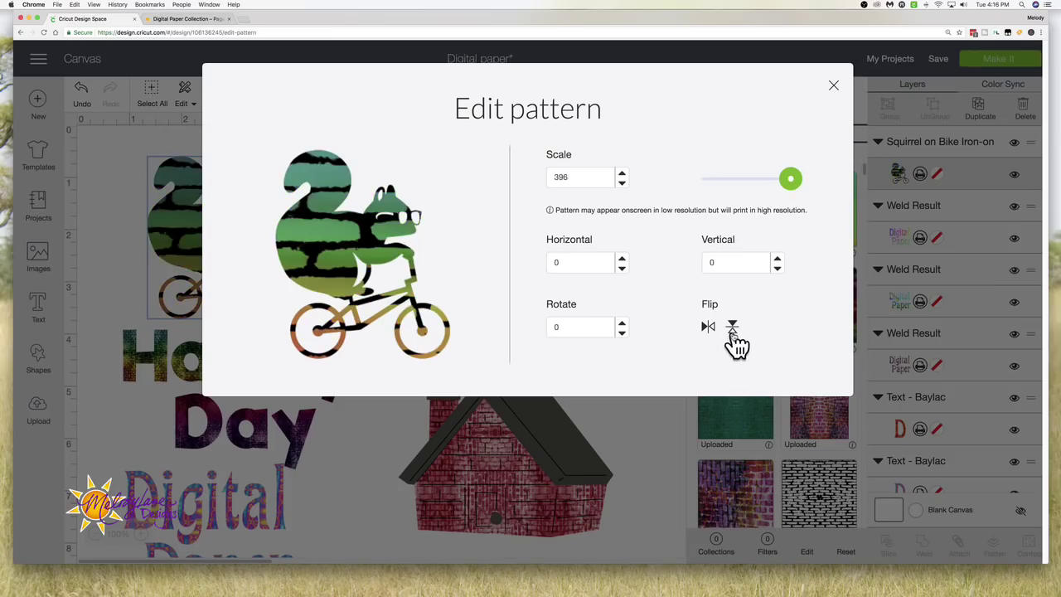
click(708, 327)
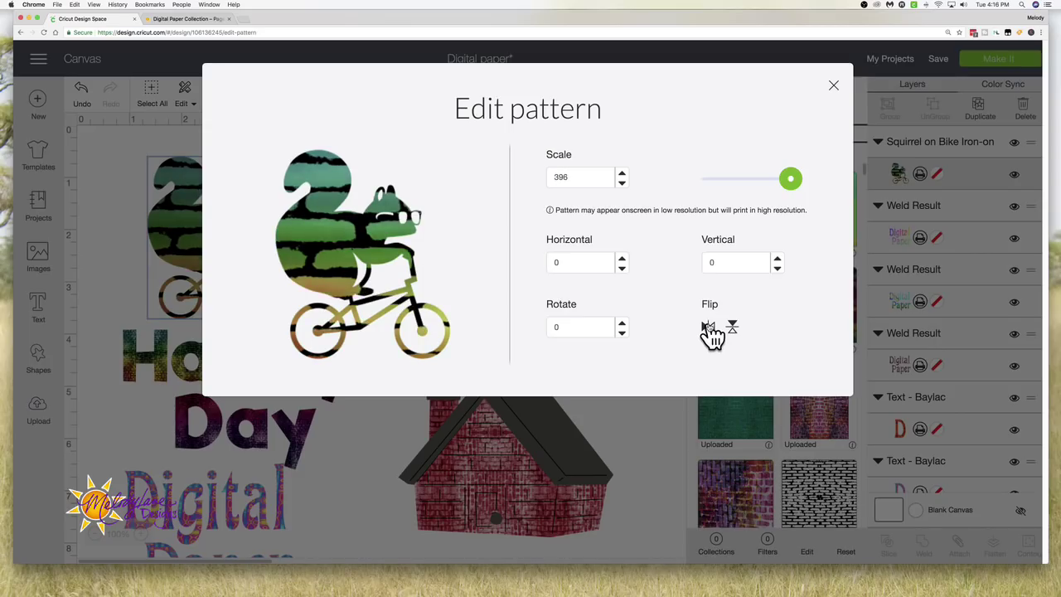
click(708, 328)
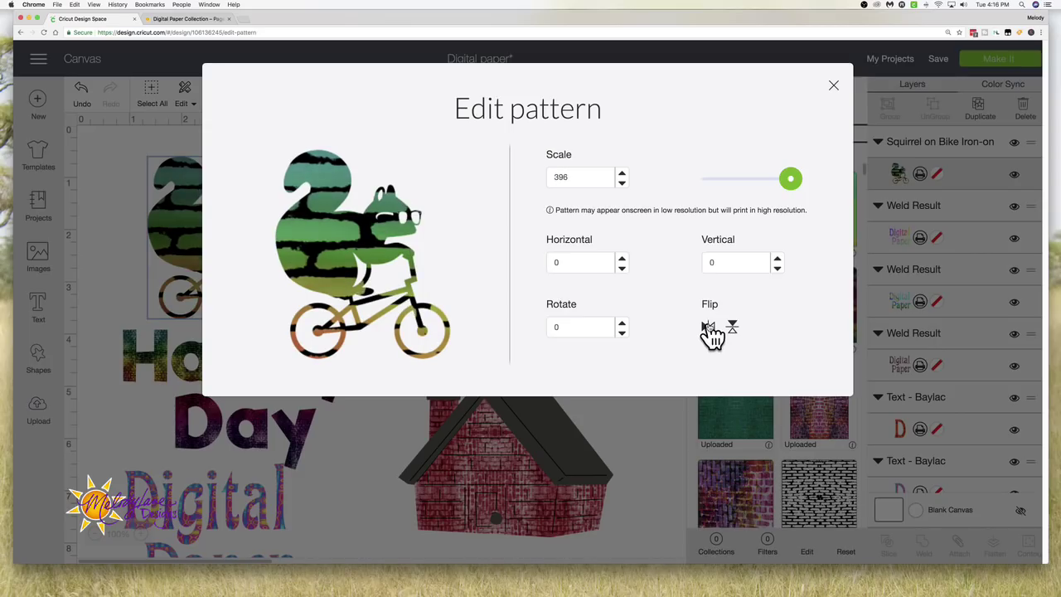
Set the rotation of the squirrel's brick pattern to 250
click(622, 322)
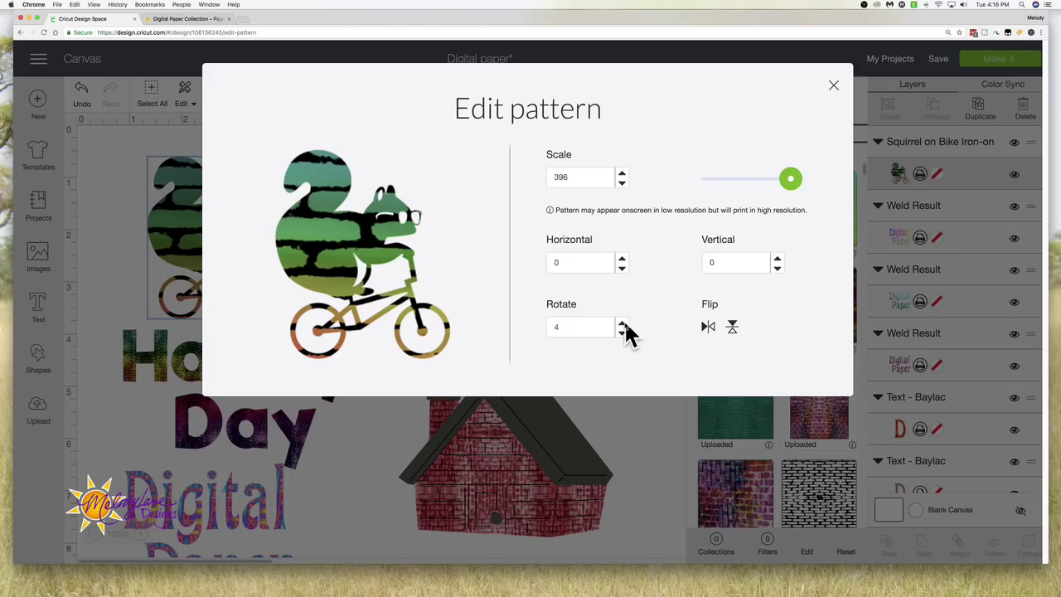
click(623, 322)
click(622, 323)
click(623, 322)
click(623, 323)
click(622, 322)
click(623, 322)
click(623, 322)
click(622, 322)
click(623, 322)
click(622, 322)
drag(578, 327, 539, 325)
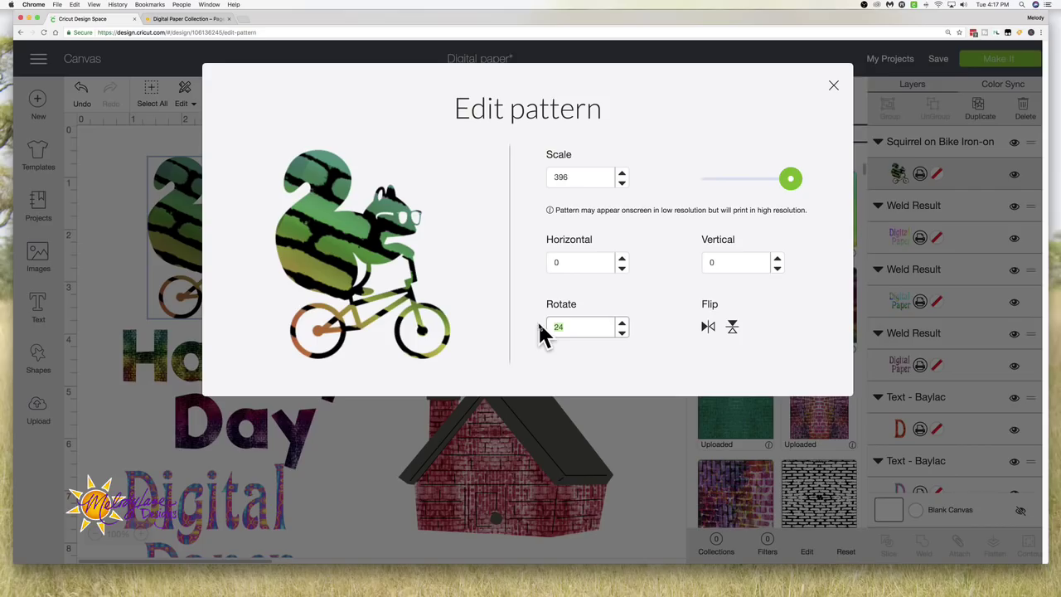
text(250)
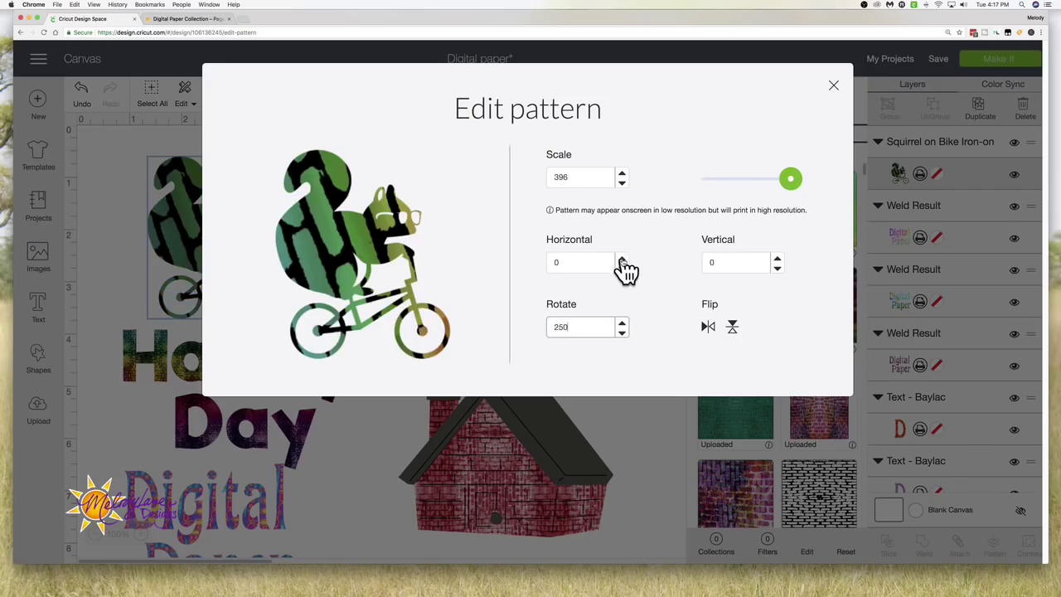
Flip the rotated brick pattern horizontally, and try another vertical flip and reverse it
click(709, 327)
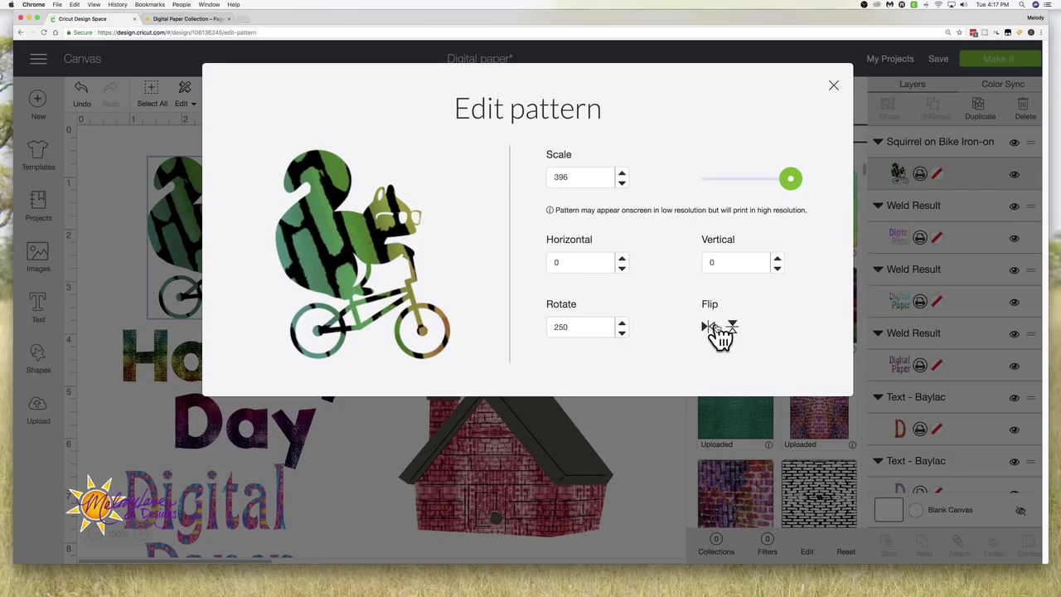
click(732, 327)
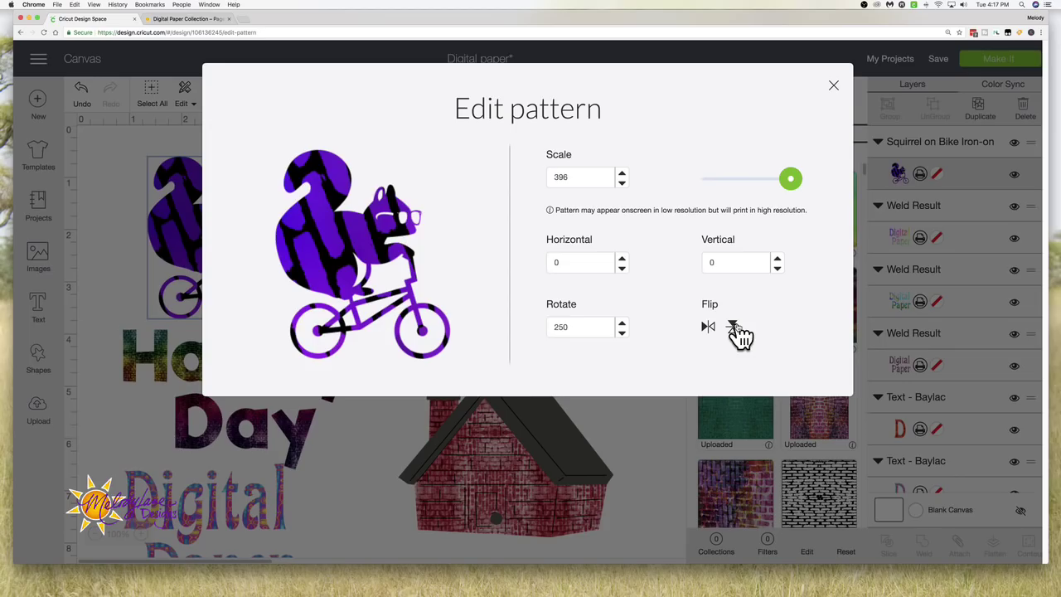
click(734, 327)
click(756, 262)
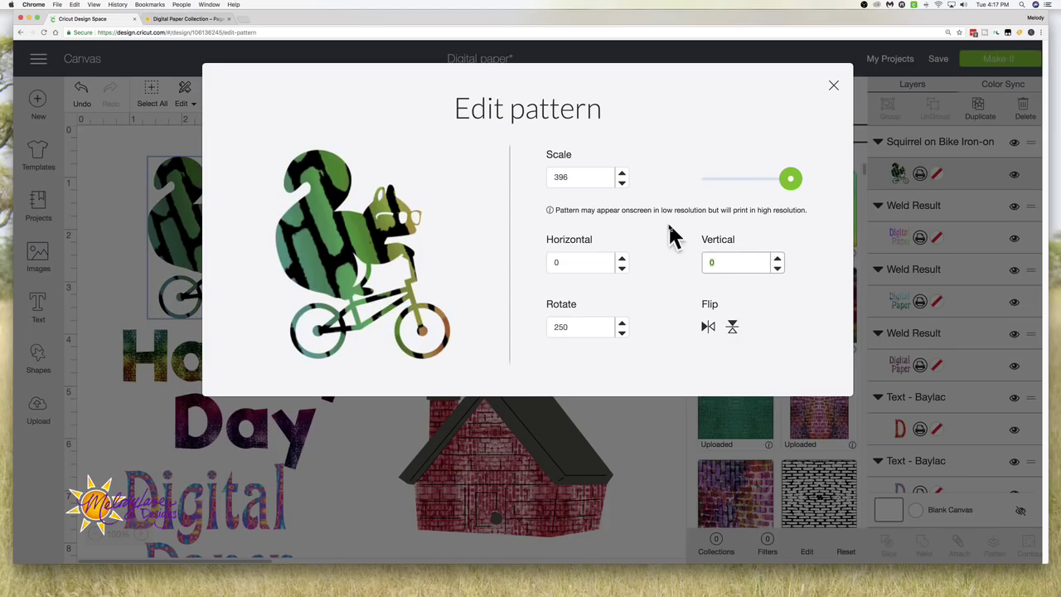
Reduce the scale of the squirrel's brick pattern to 20 and finish editing the pattern
drag(792, 181, 719, 189)
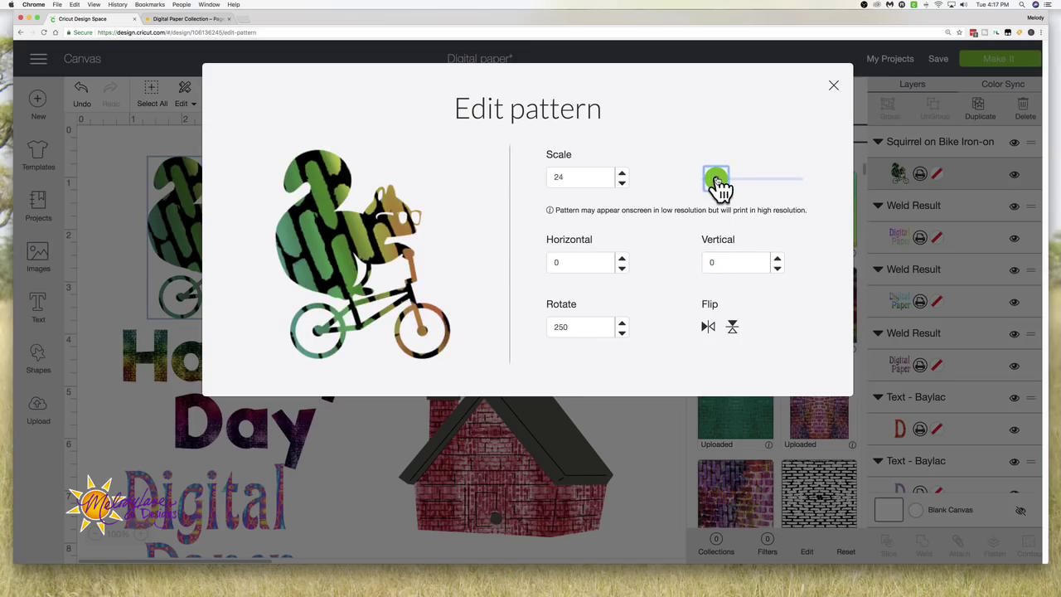
drag(720, 188, 719, 189)
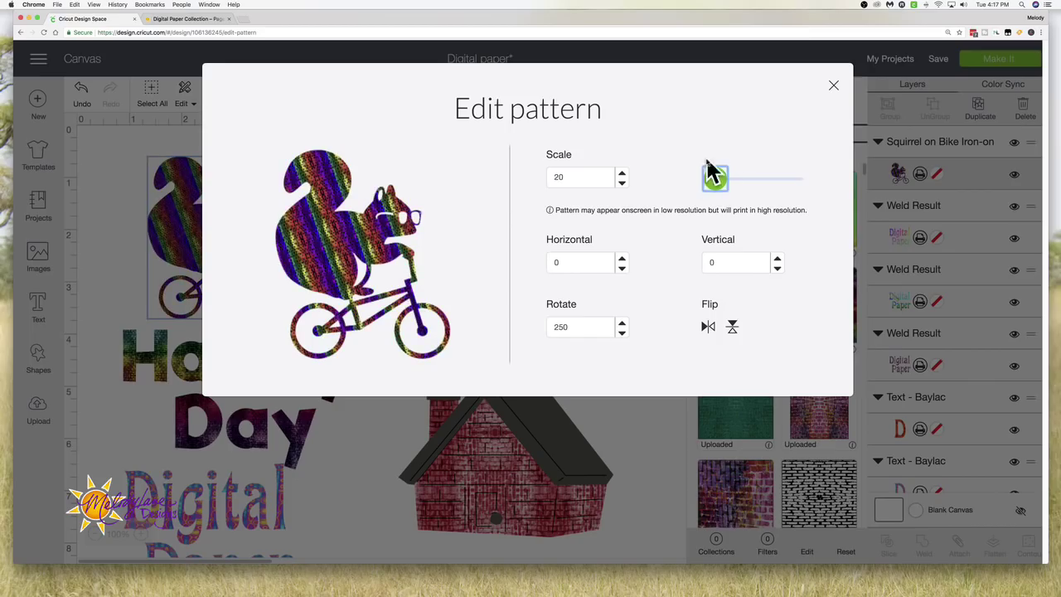
click(834, 85)
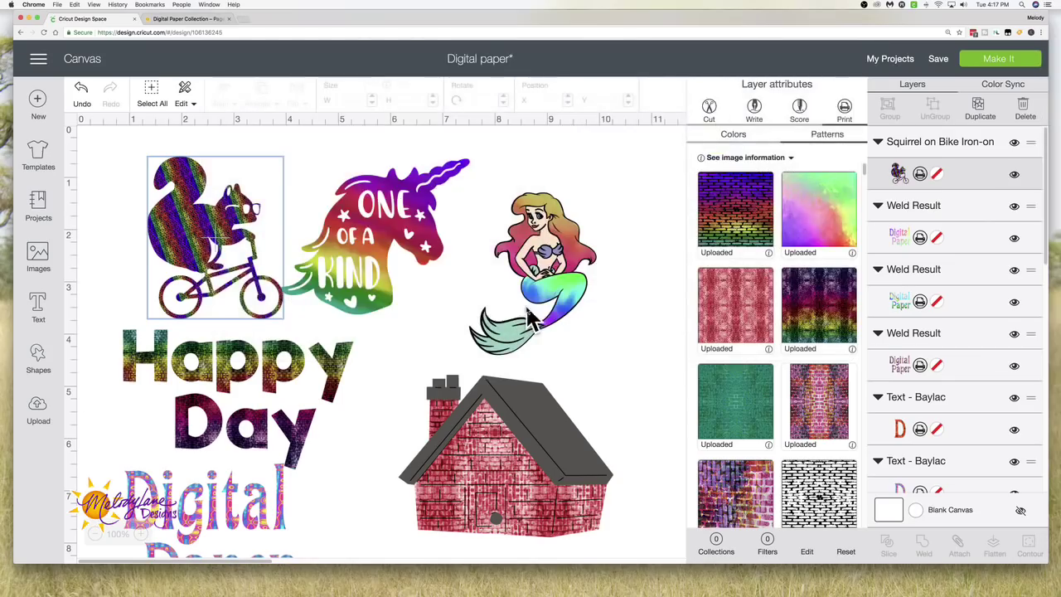
Browse the uploaded patterns available for the patterned tail layer of the Ariel mermaid
scroll(568, 291, right, 3)
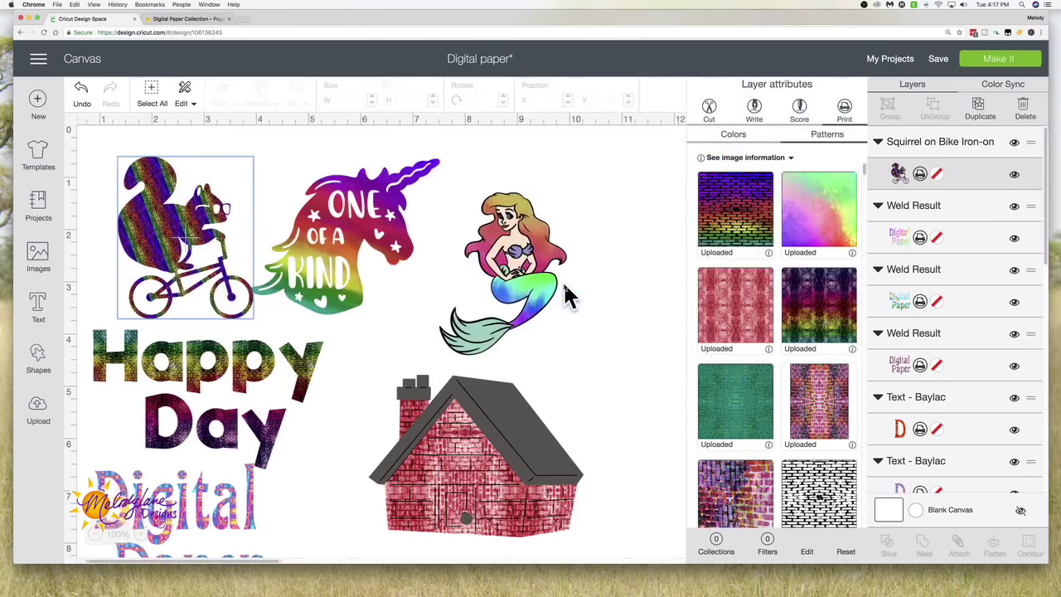
click(506, 292)
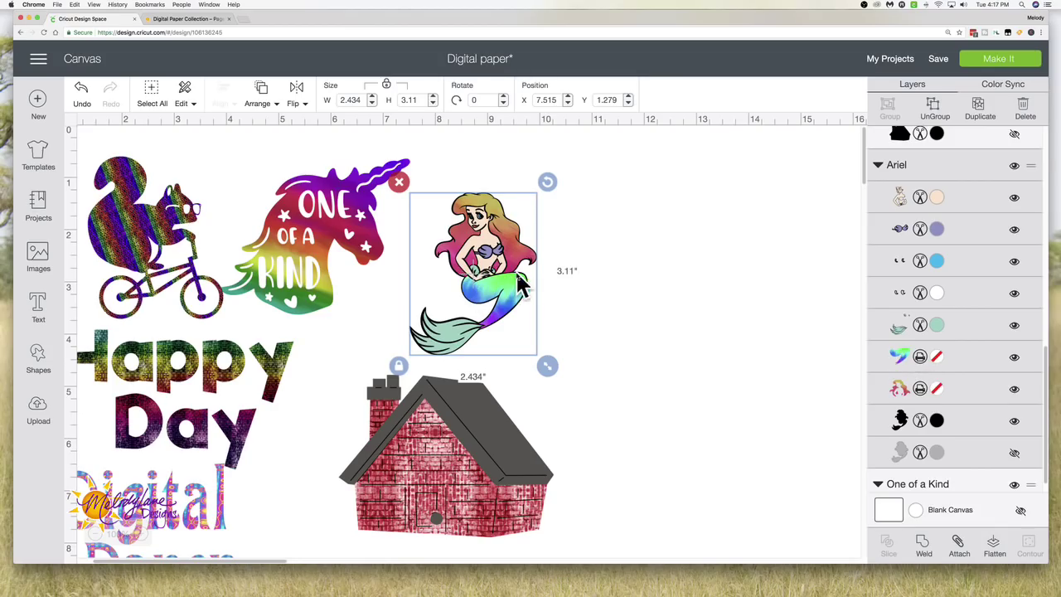
click(920, 356)
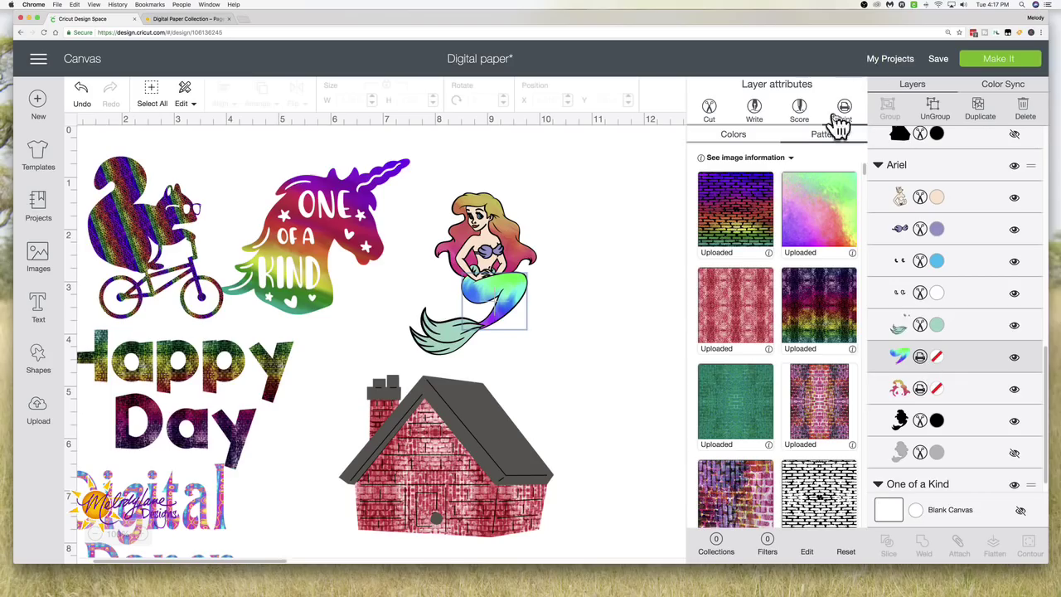
scroll(814, 430, down, 15)
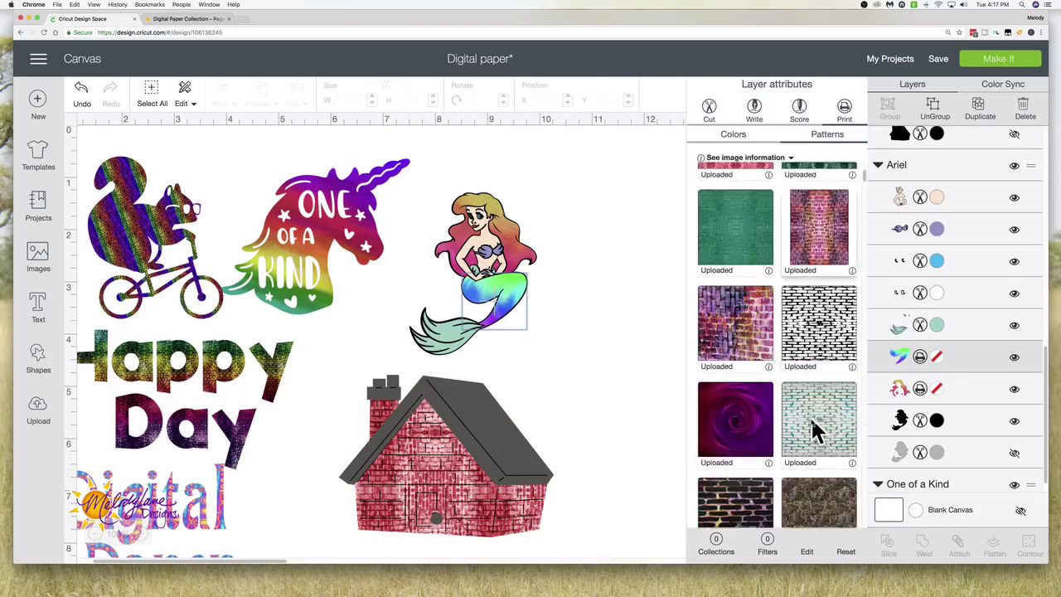
scroll(814, 430, down, 15)
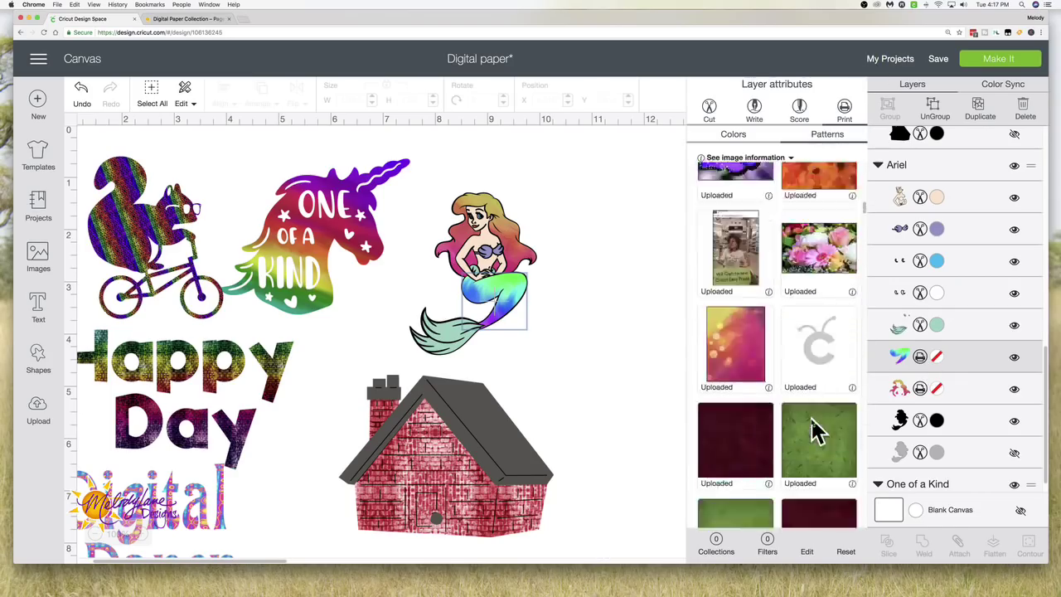
scroll(815, 430, down, 15)
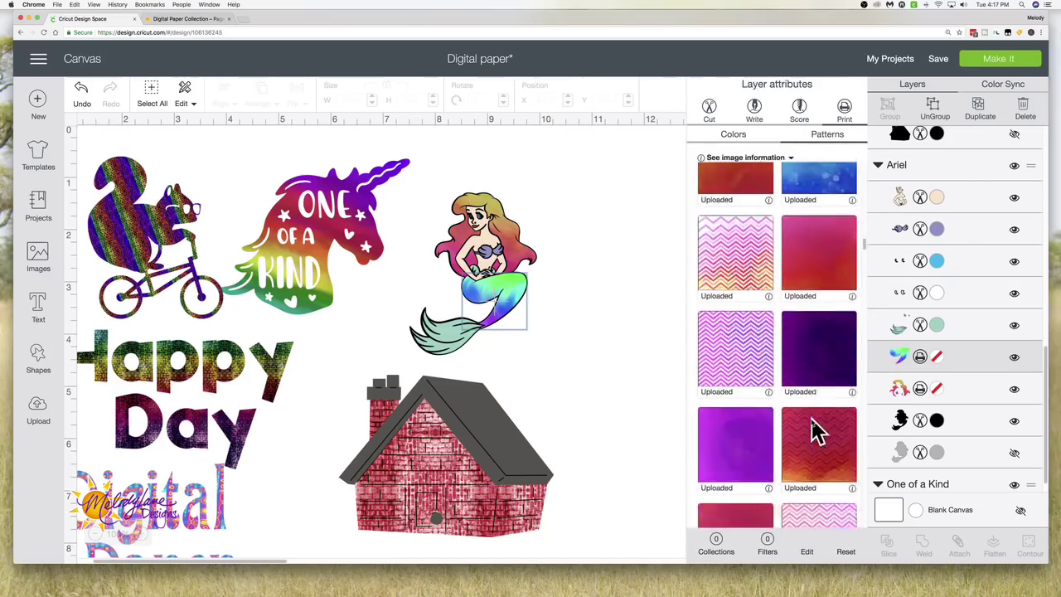
scroll(815, 430, down, 15)
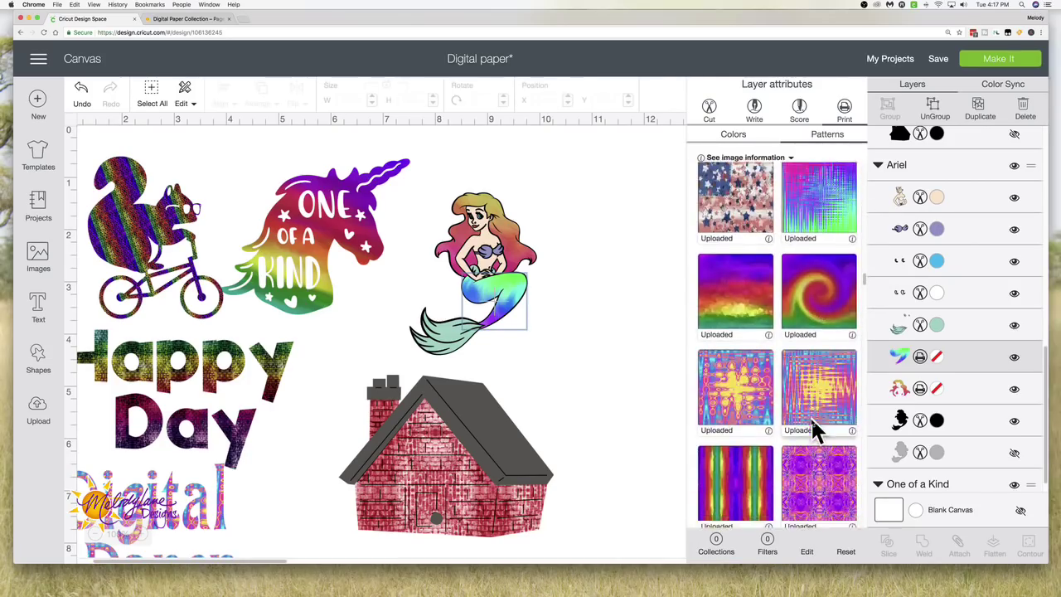
scroll(814, 430, down, 15)
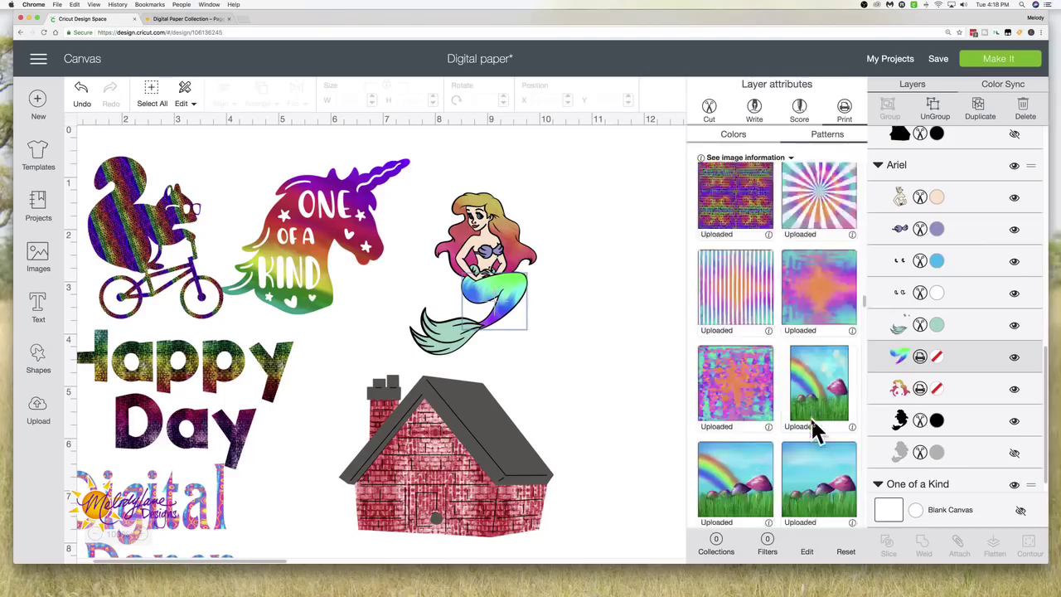
scroll(814, 430, down, 2)
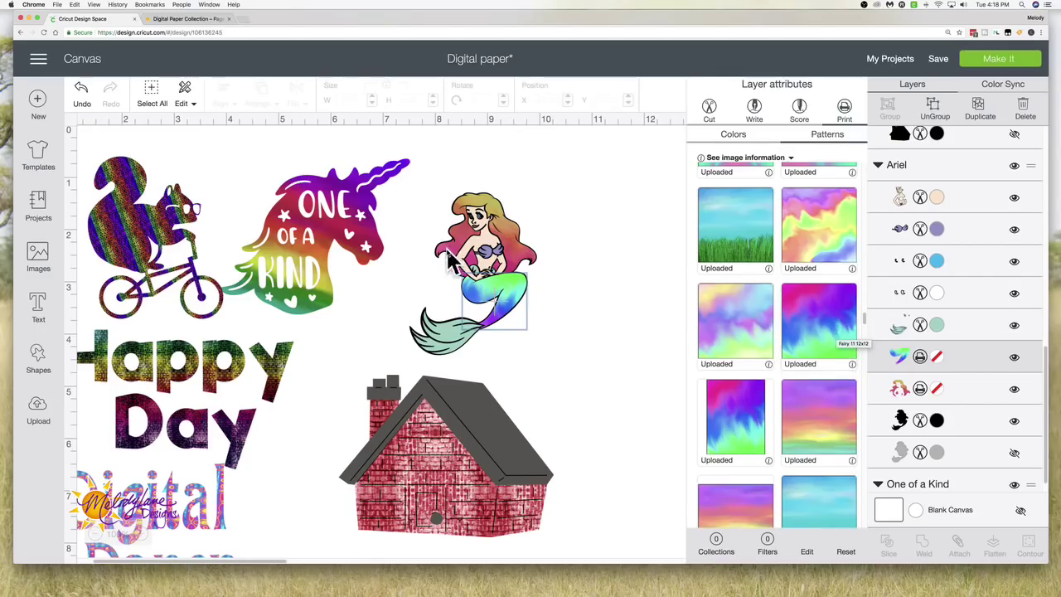
Edit the mermaid tail's pattern: try a vertical flip and reverse it, and set the scale to 154
click(520, 303)
drag(513, 294, 514, 294)
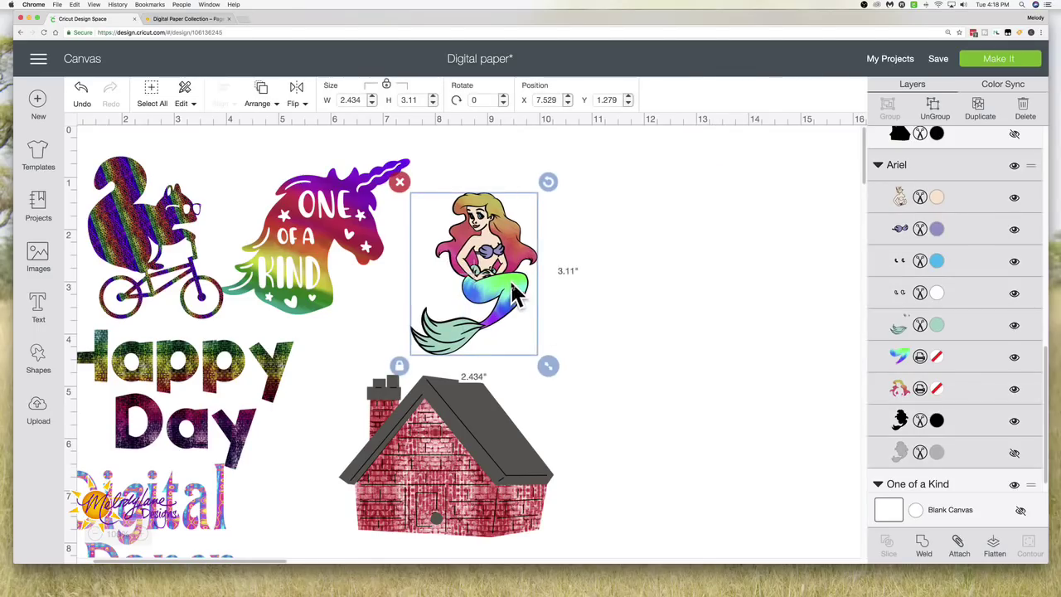
click(897, 352)
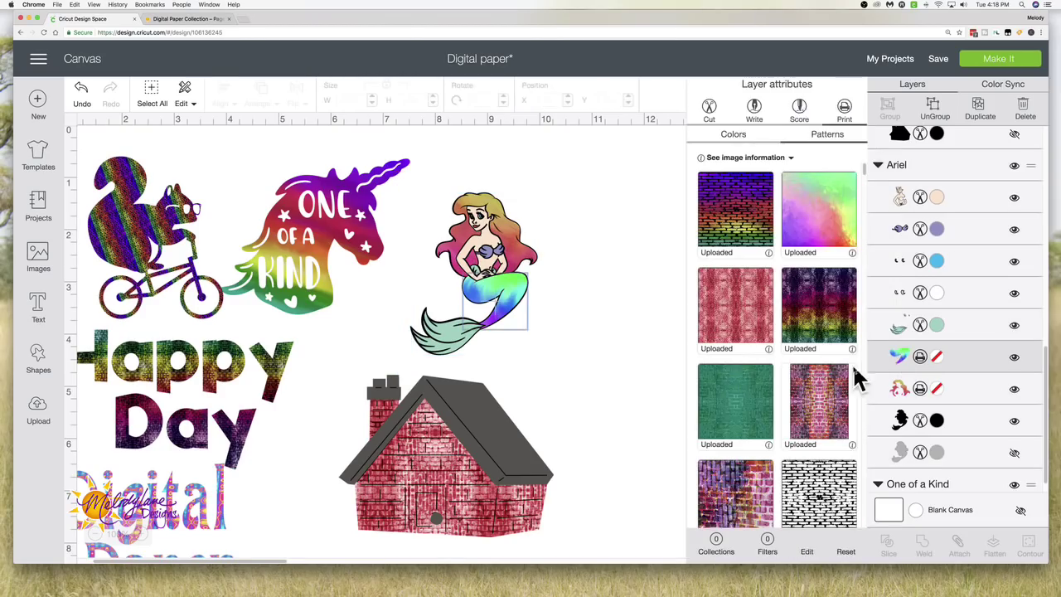
click(806, 555)
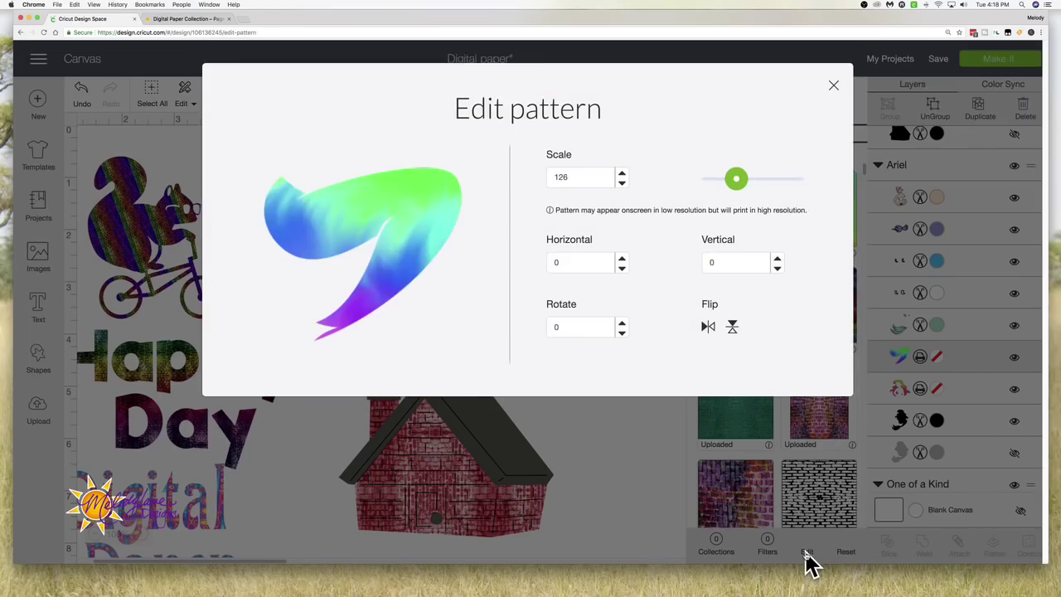
click(731, 327)
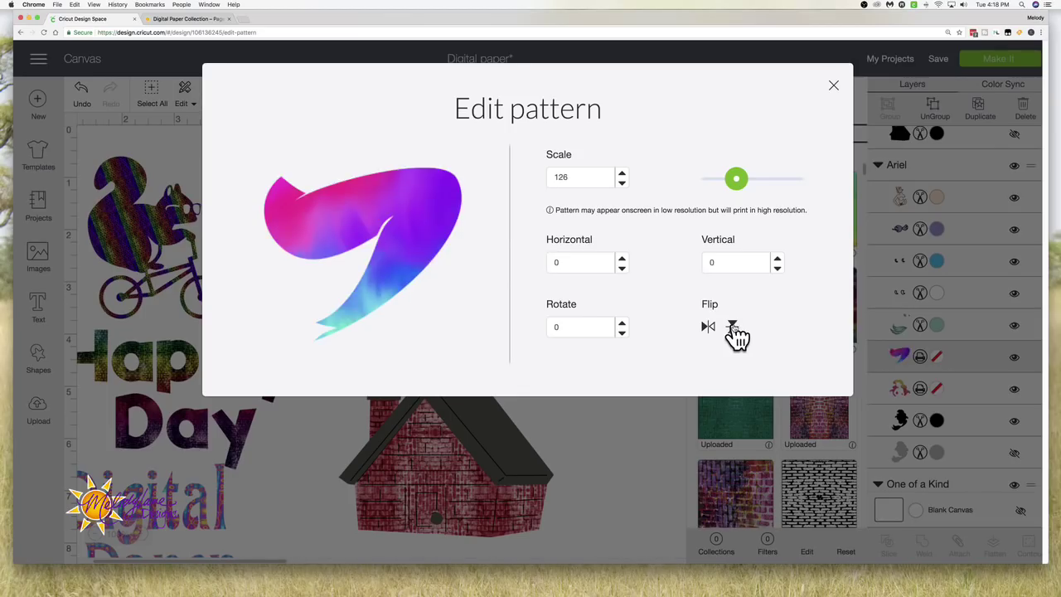
click(732, 328)
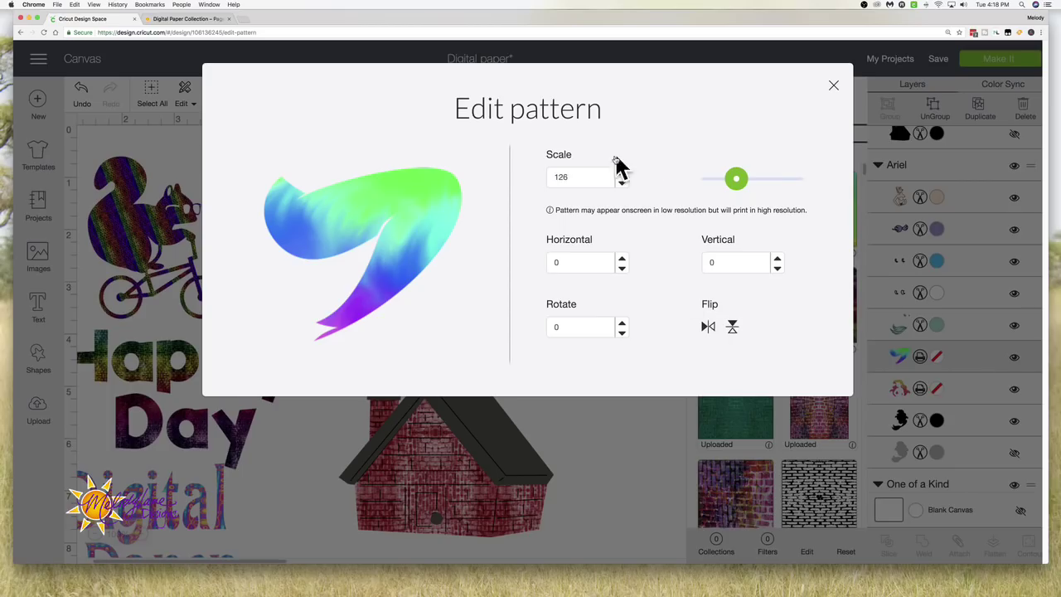
mouse_move(735, 180)
mouse_down()
mouse_move(757, 179)
mouse_move(712, 179)
mouse_move(743, 179)
mouse_up()
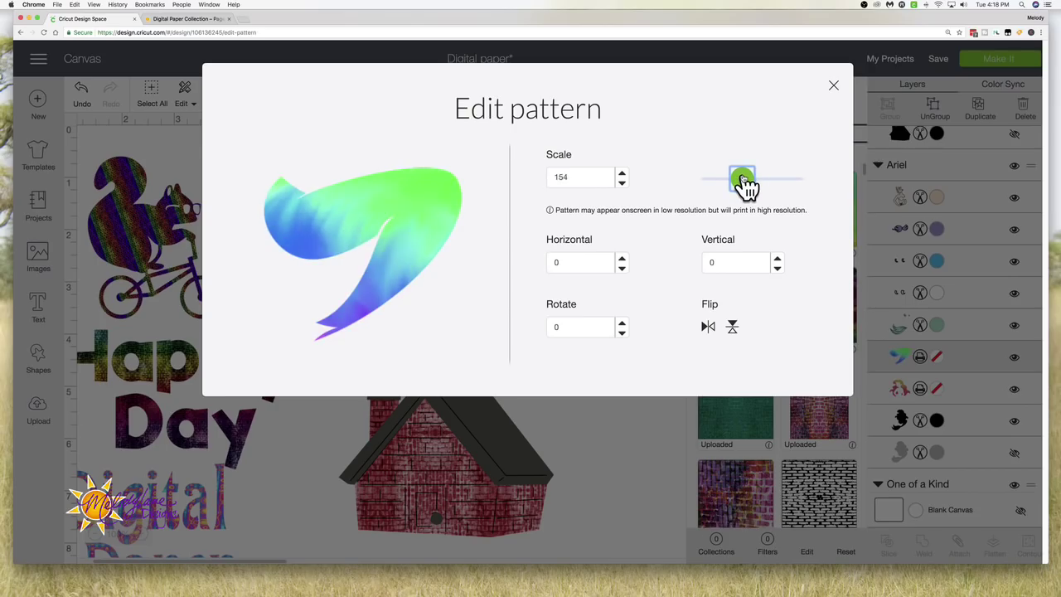
click(835, 89)
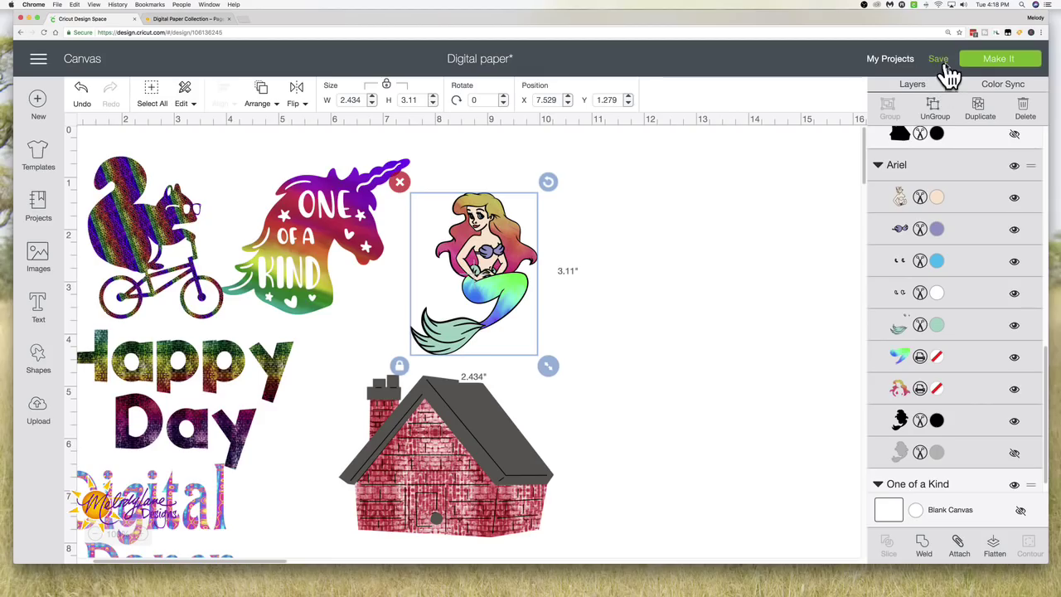
Preview the project's first two print-and-cut mats and return to the canvas
click(997, 64)
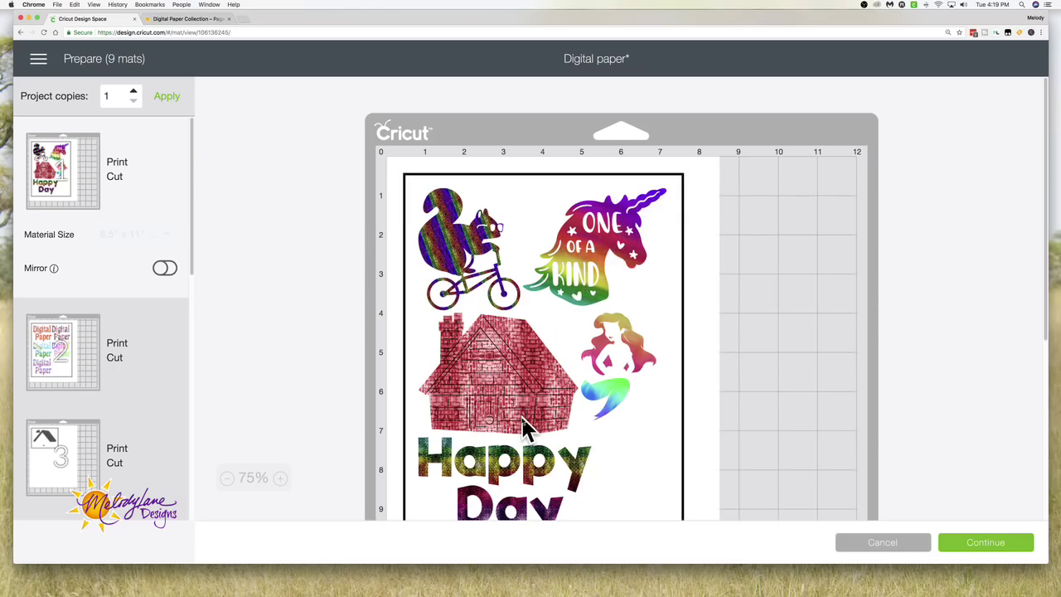
scroll(525, 428, down, 5)
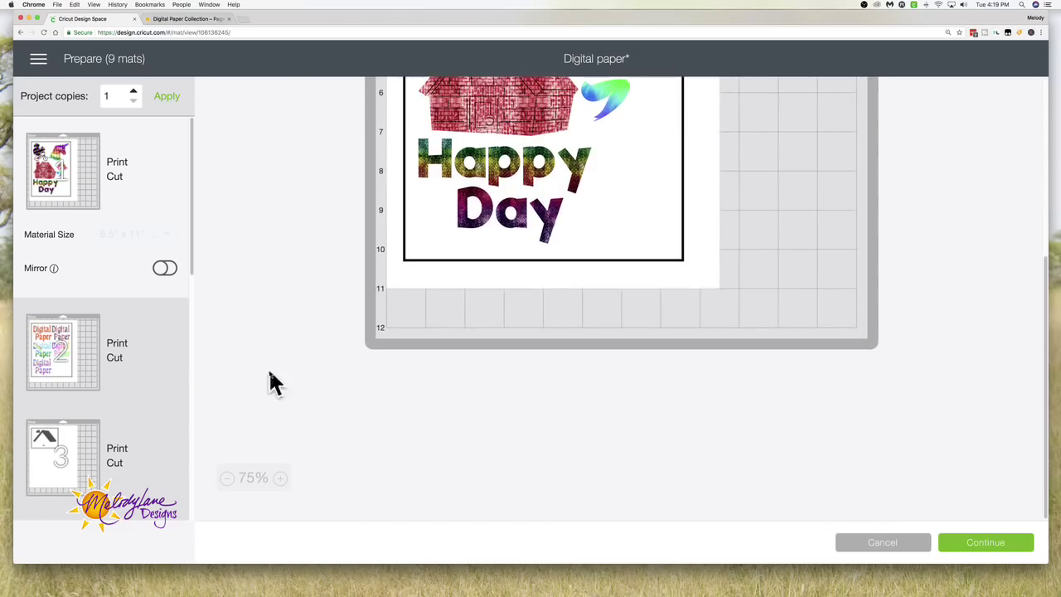
click(51, 348)
scroll(457, 290, up, 4)
scroll(457, 289, up, 3)
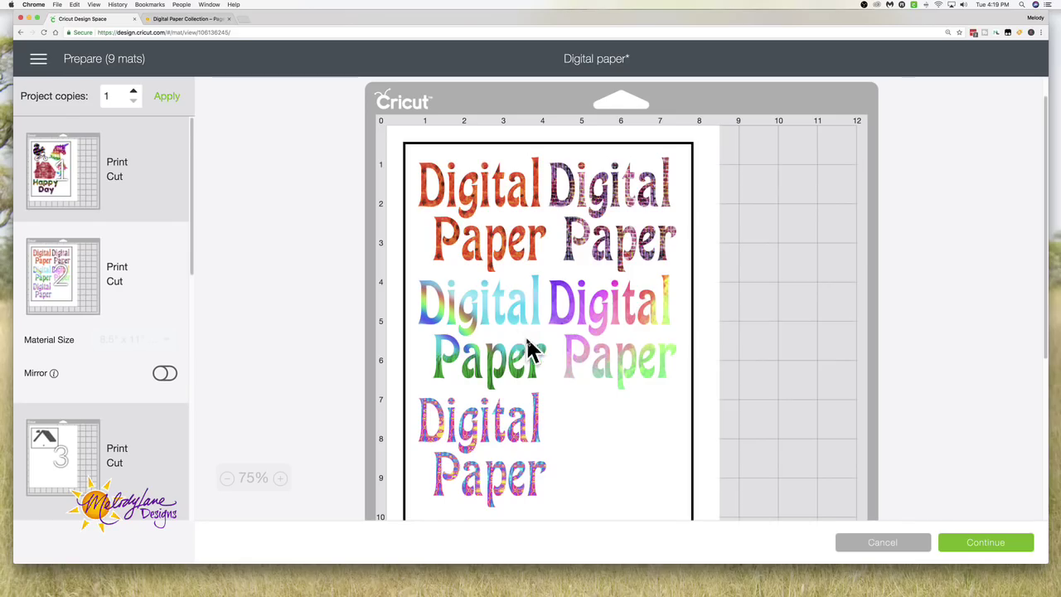
click(882, 545)
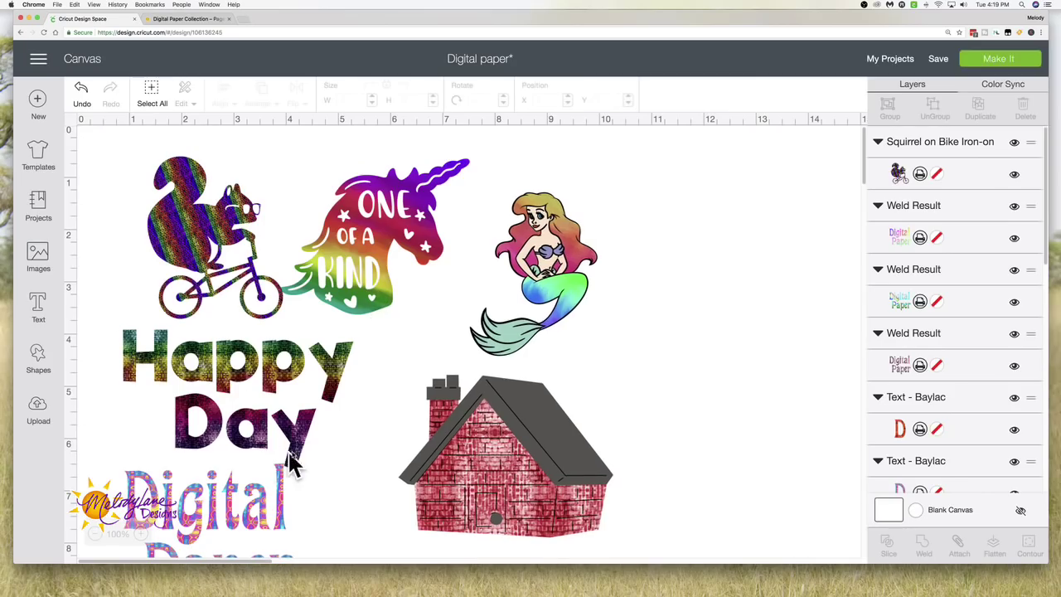
Set the canvas background color to Jade
click(408, 219)
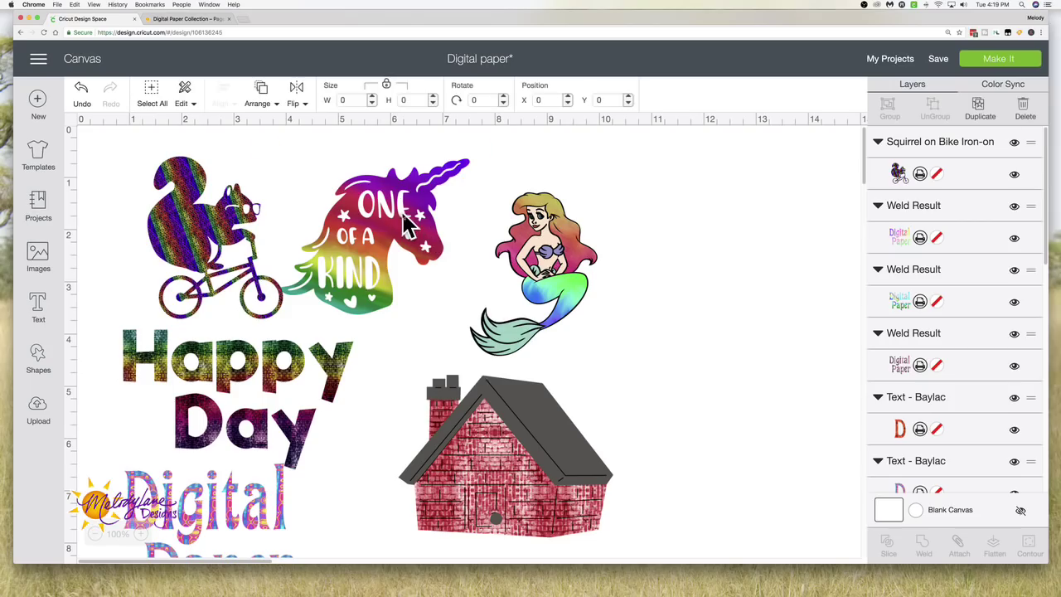
click(915, 510)
click(748, 300)
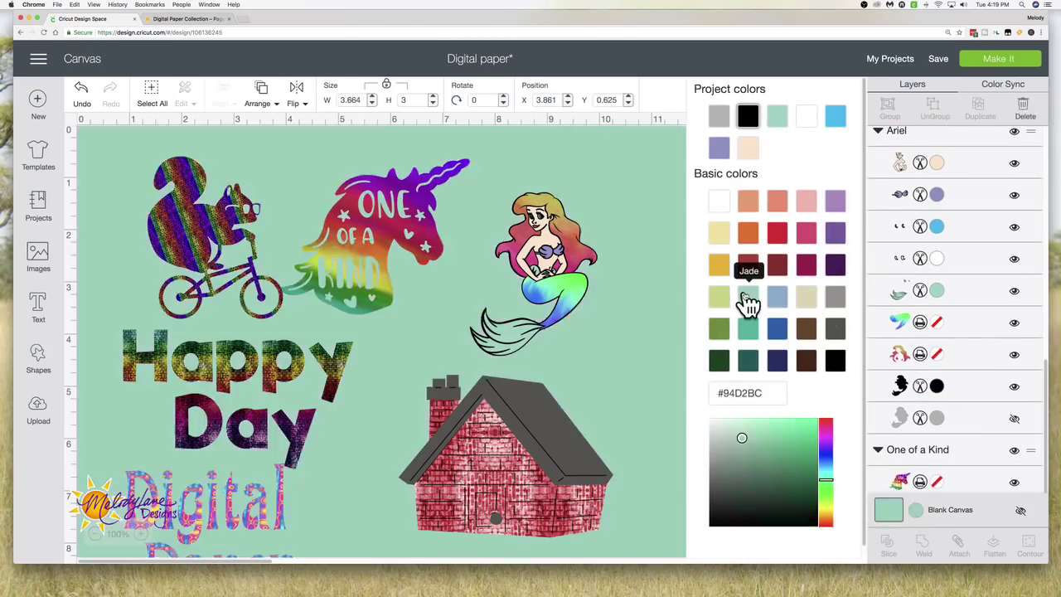
Move the One of a Kind unicorn to about X 4.18, Y 0.514 and change its layer to Cut
click(414, 275)
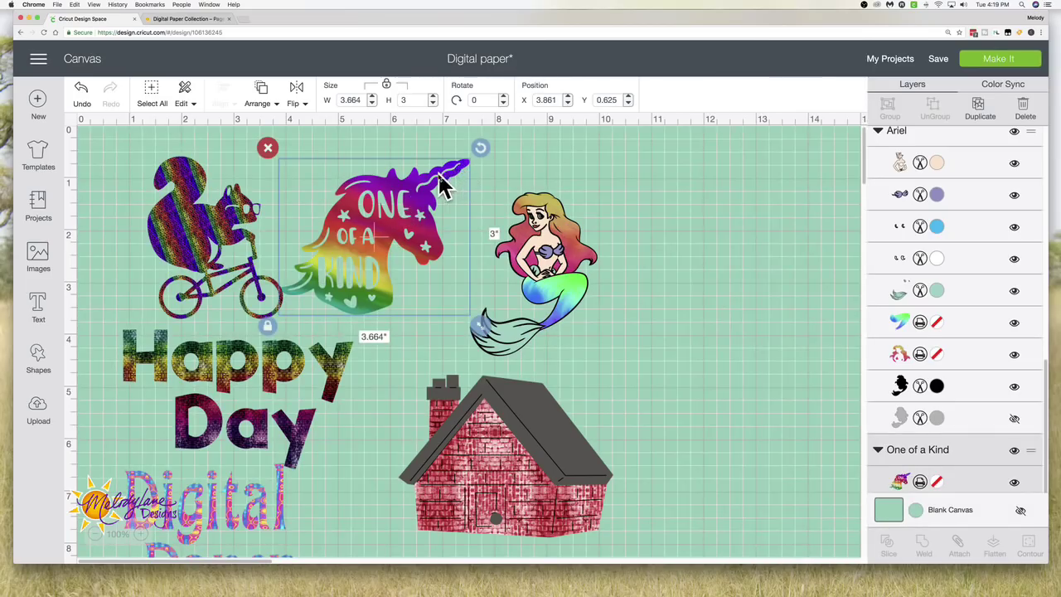
drag(395, 219, 414, 217)
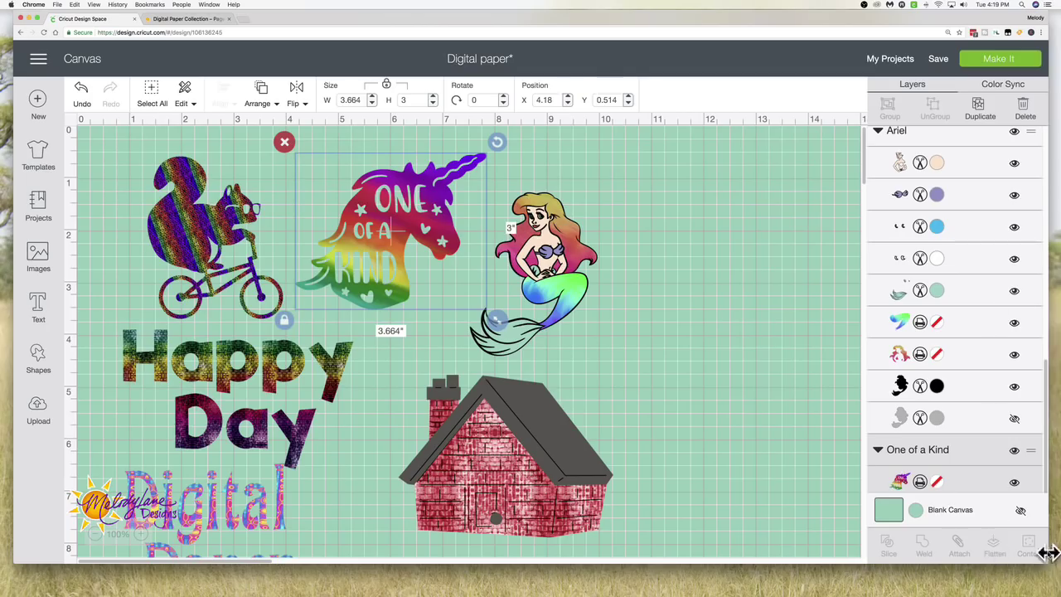
click(922, 481)
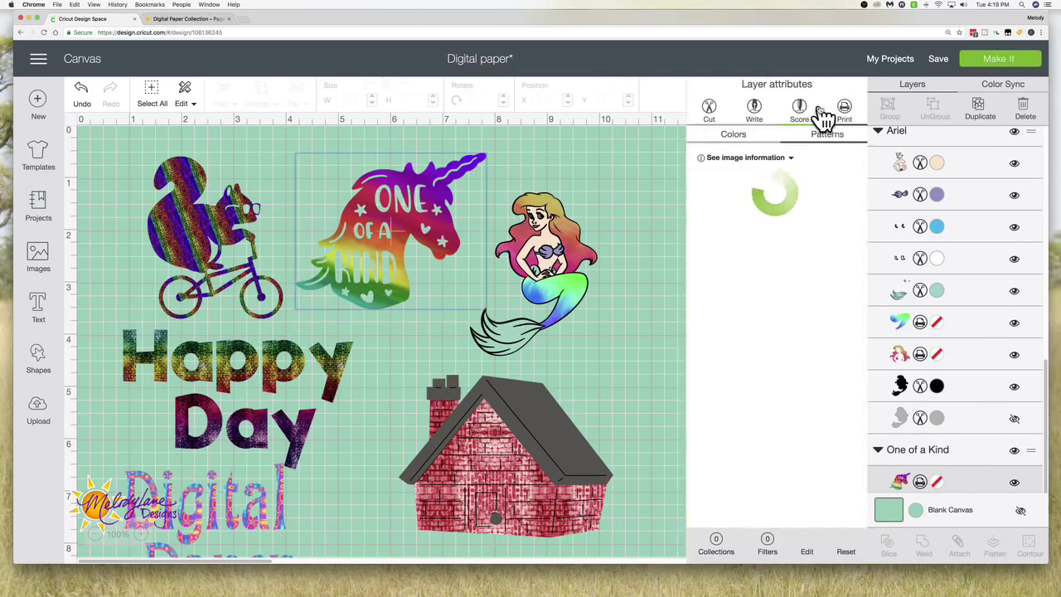
click(710, 109)
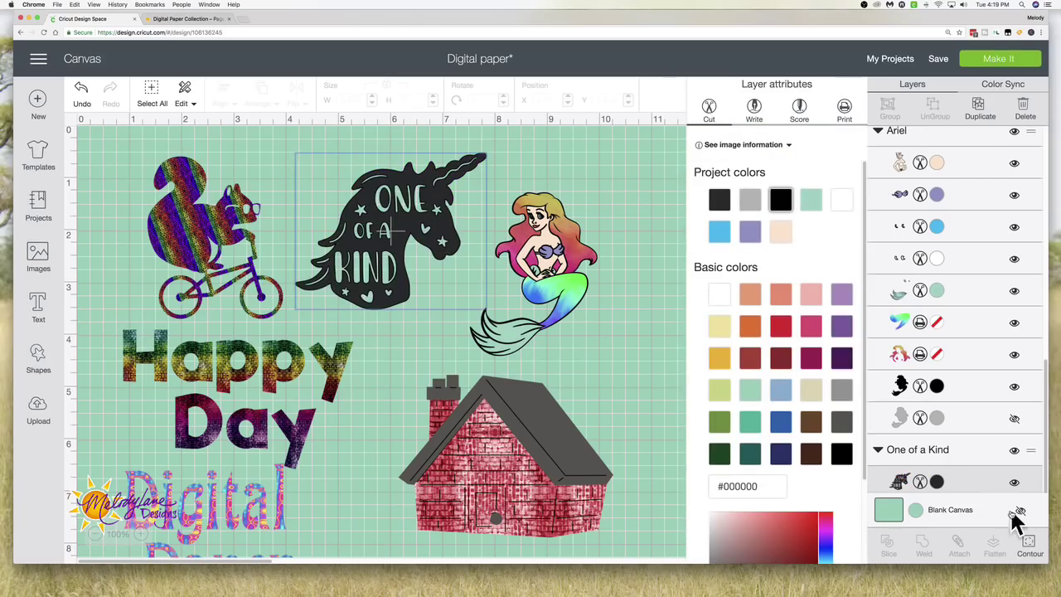
Duplicate the cut unicorn and place the copy beside the mermaid at about X 9.791, Y 0.847
click(1034, 547)
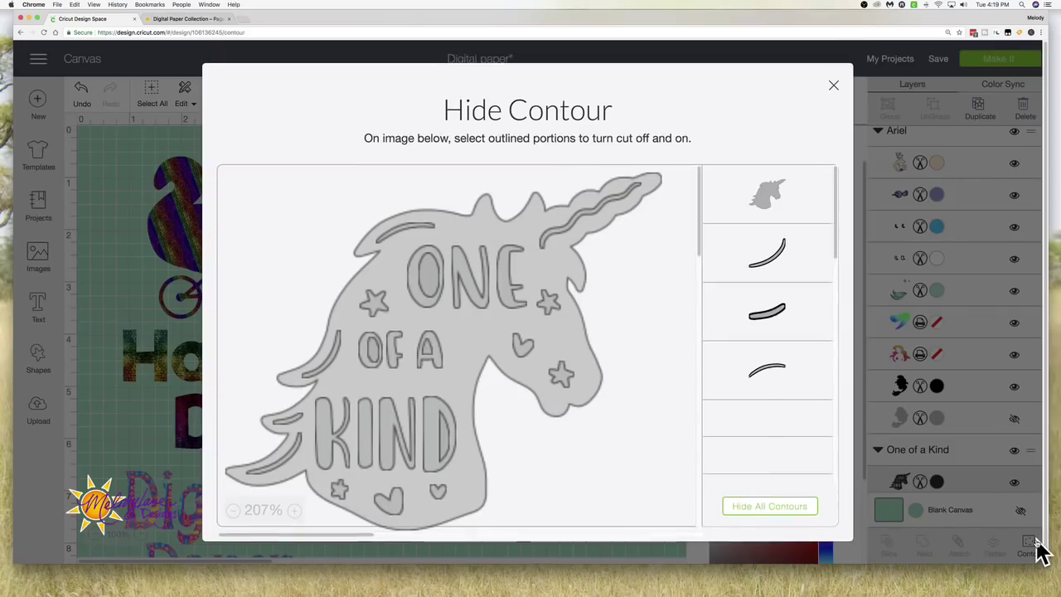
click(835, 88)
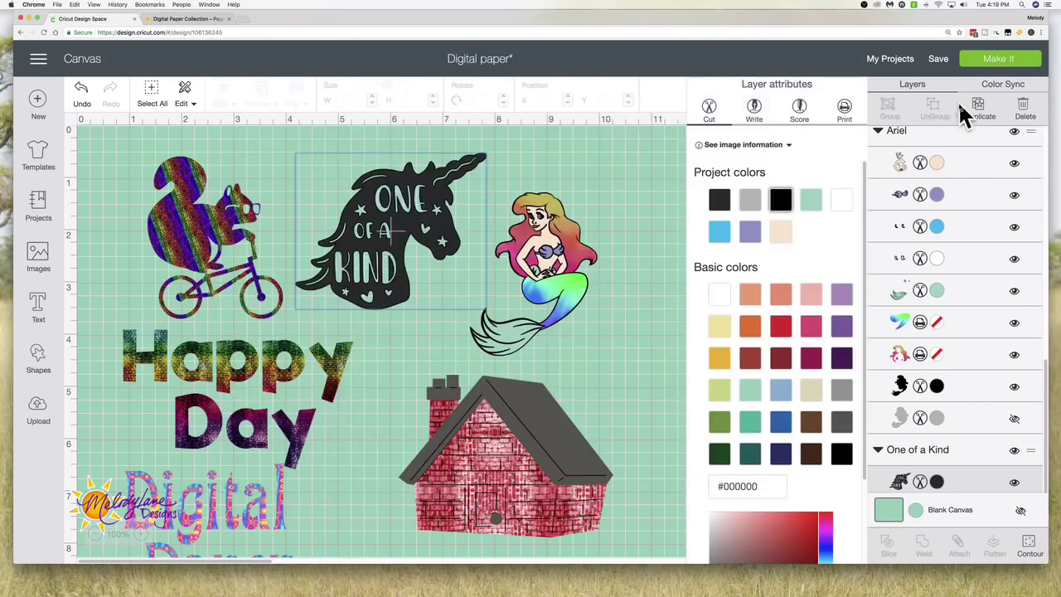
click(981, 108)
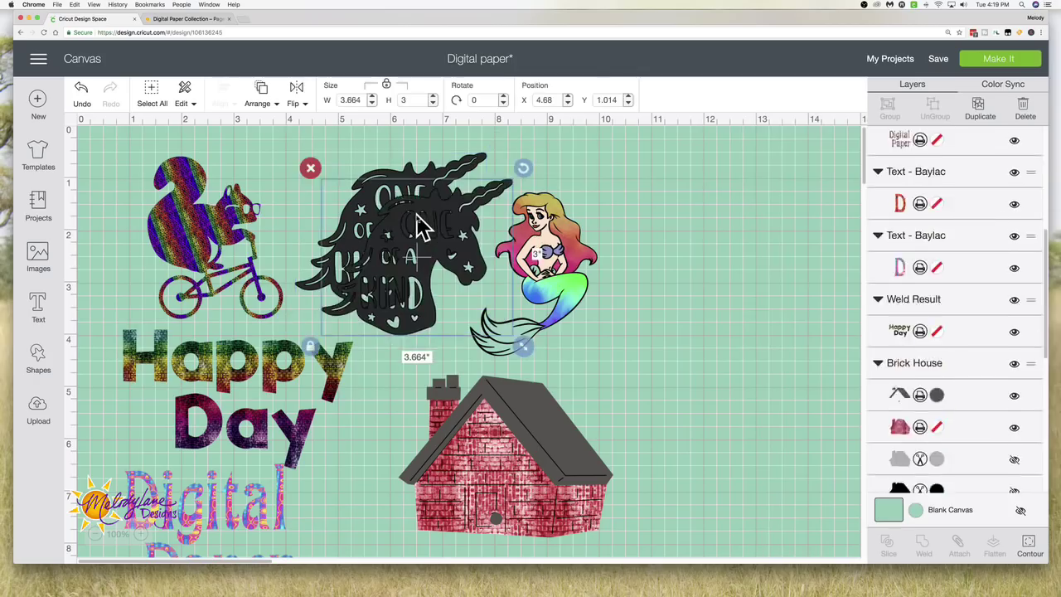
drag(586, 201, 596, 203)
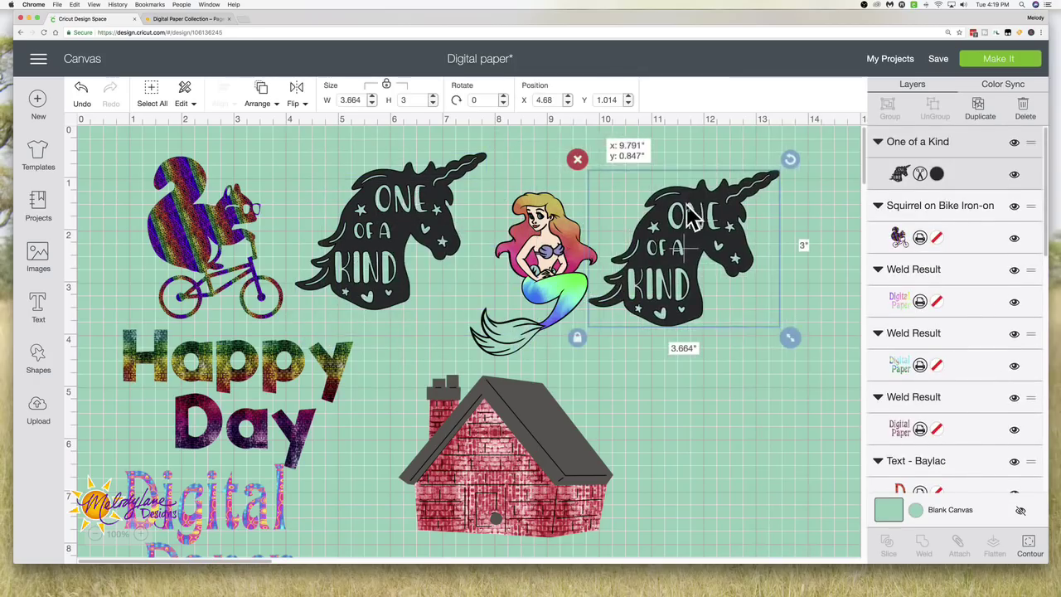
Hide all contours of the duplicated unicorn to make it a solid silhouette
click(1029, 540)
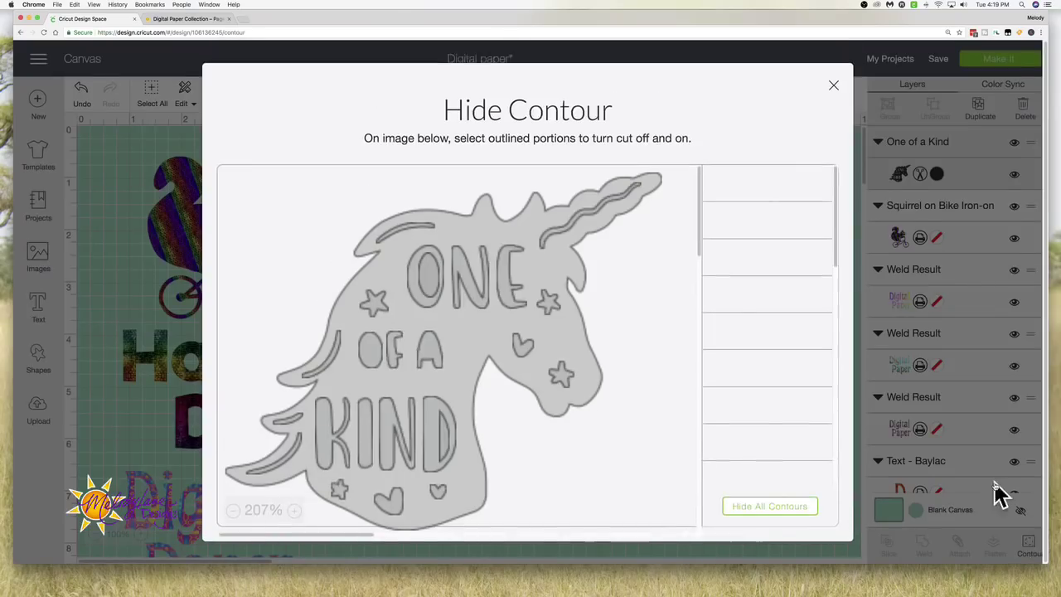
click(779, 509)
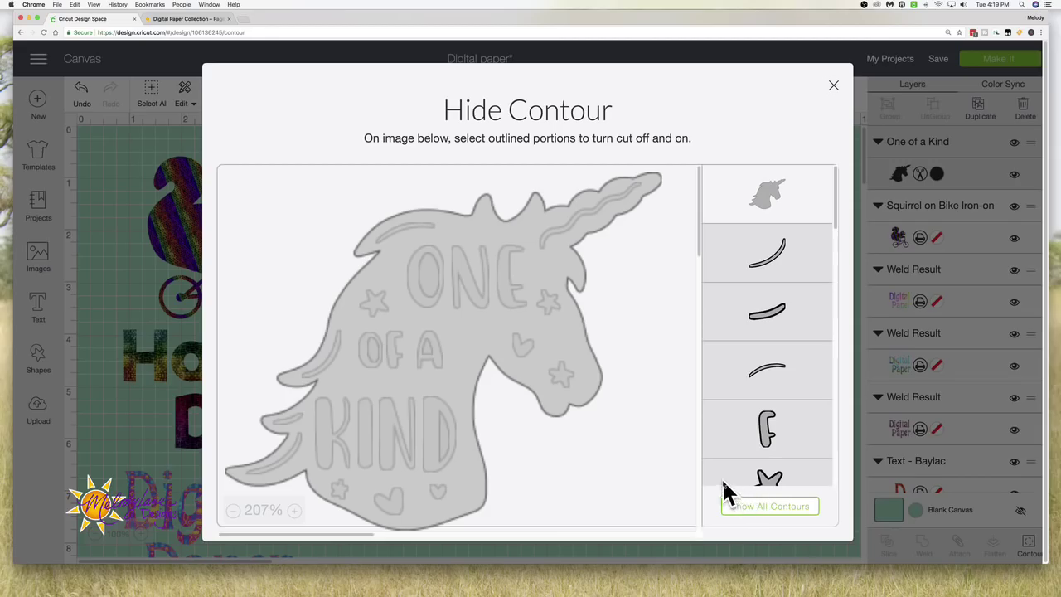
click(179, 277)
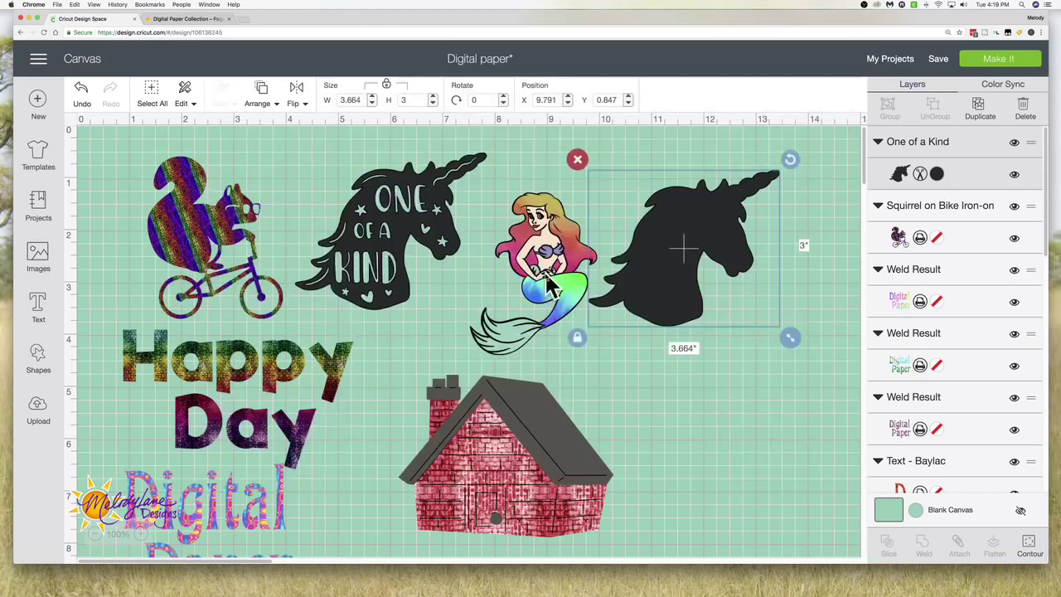
Change the original One of a Kind unicorn layer to Print and fill it with the uploaded pastel rainbow watercolor pattern
click(454, 219)
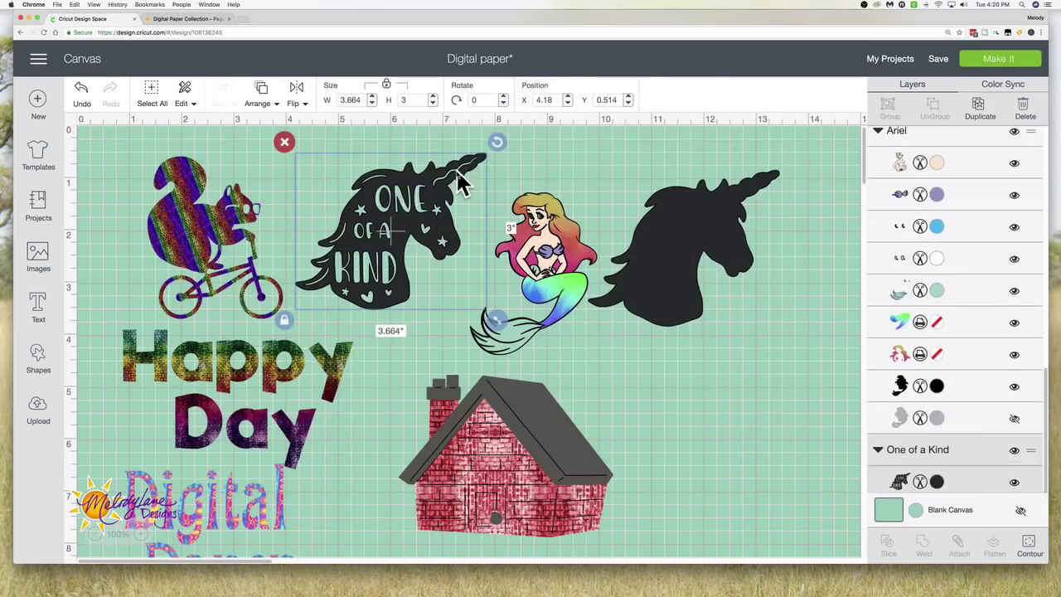
click(938, 481)
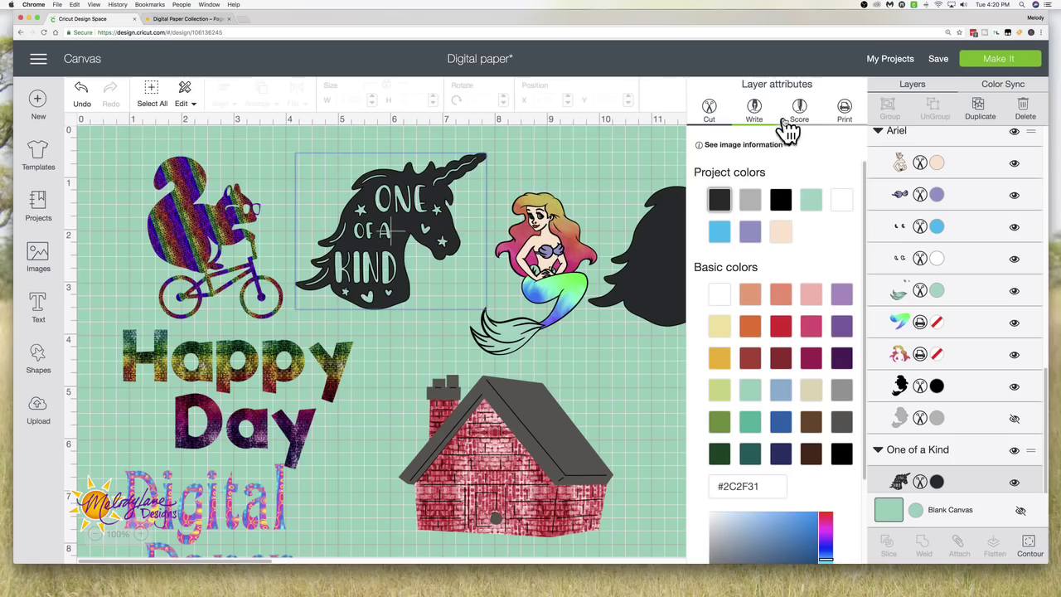
click(845, 109)
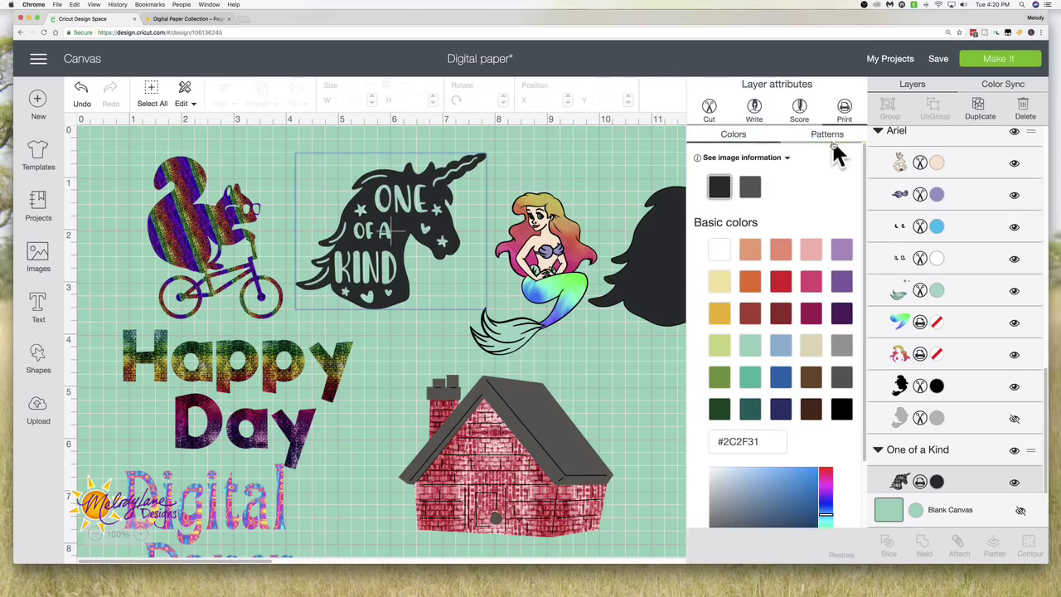
click(838, 138)
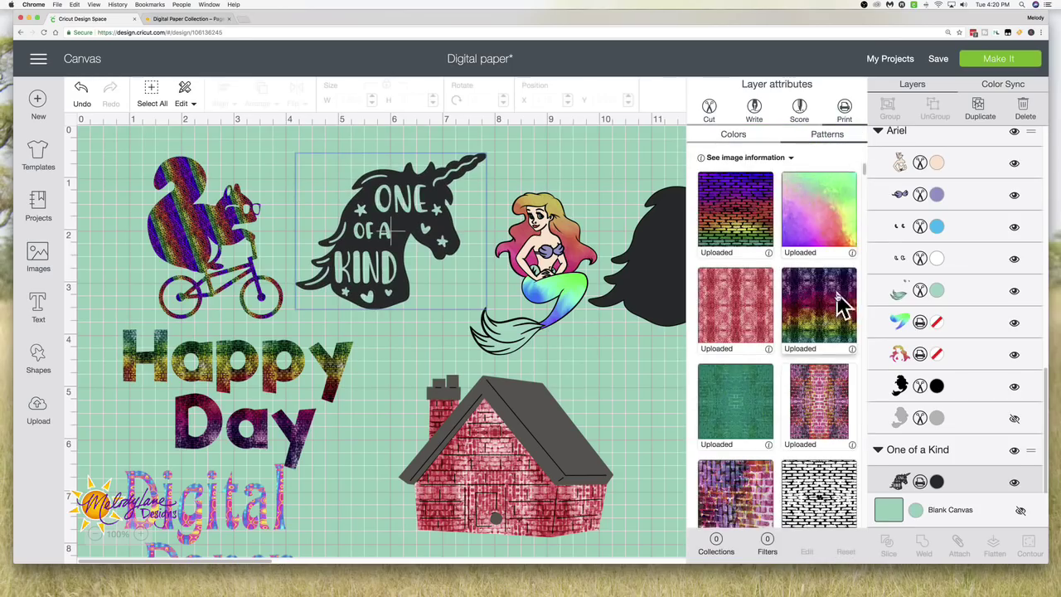
click(824, 239)
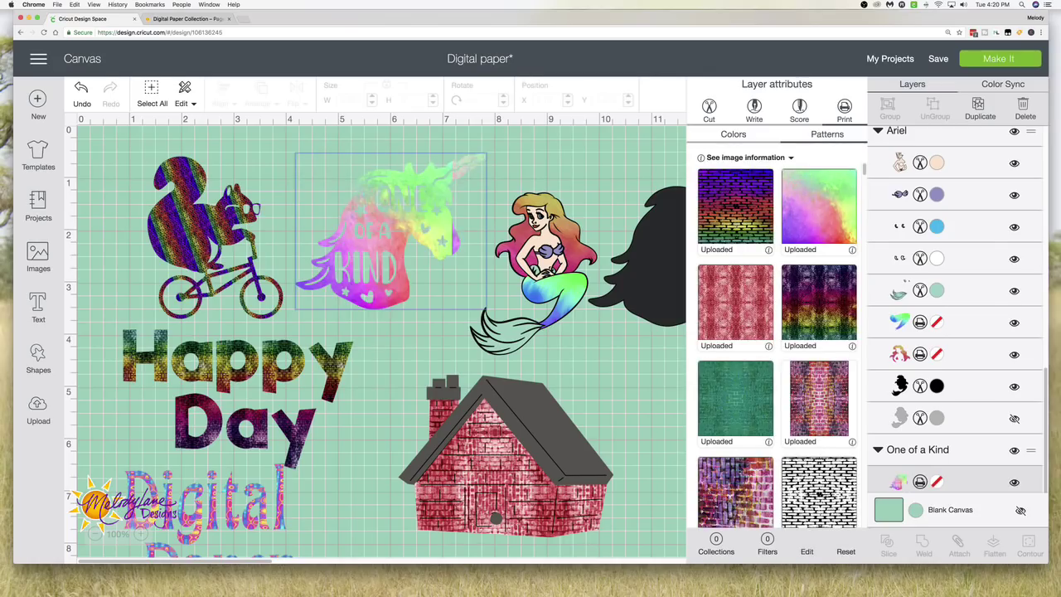
Move the solid black unicorn silhouette over the patterned unicorn at about X 4.291, Y 0.458 and send it to the back
click(442, 245)
click(709, 231)
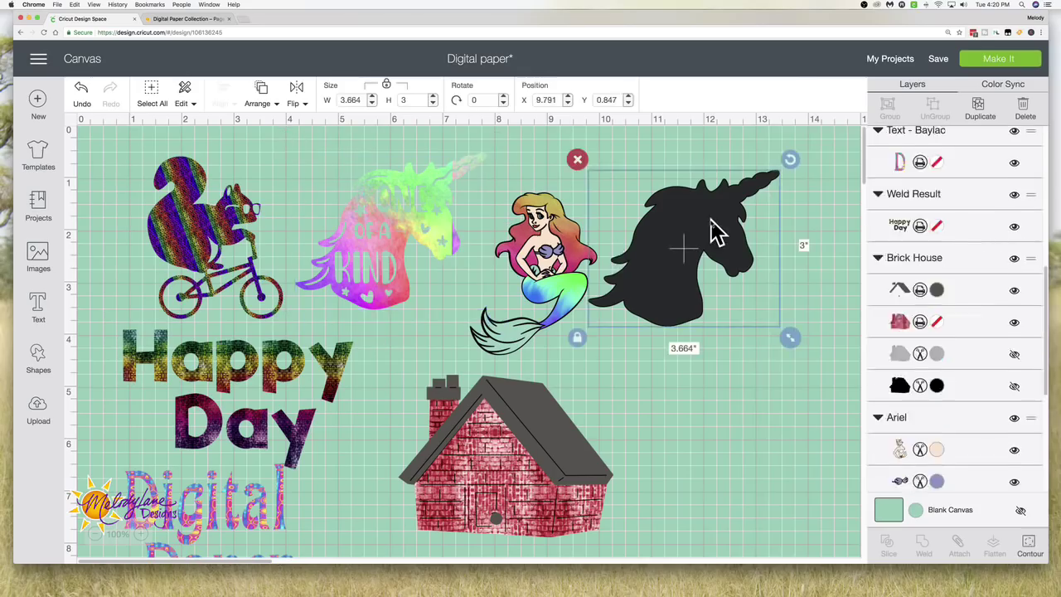
click(421, 222)
drag(706, 229, 407, 198)
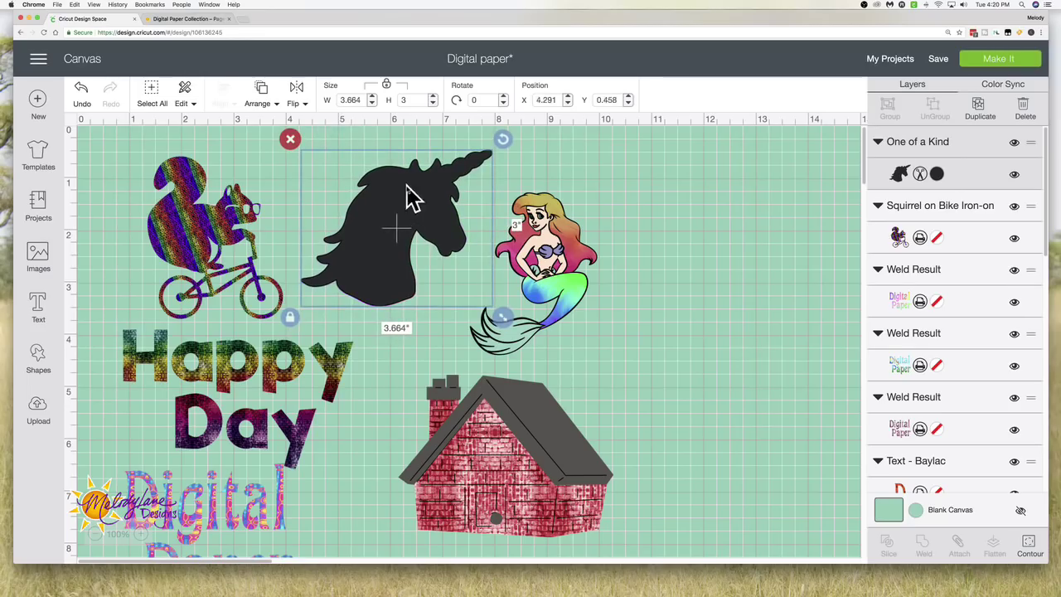
click(261, 96)
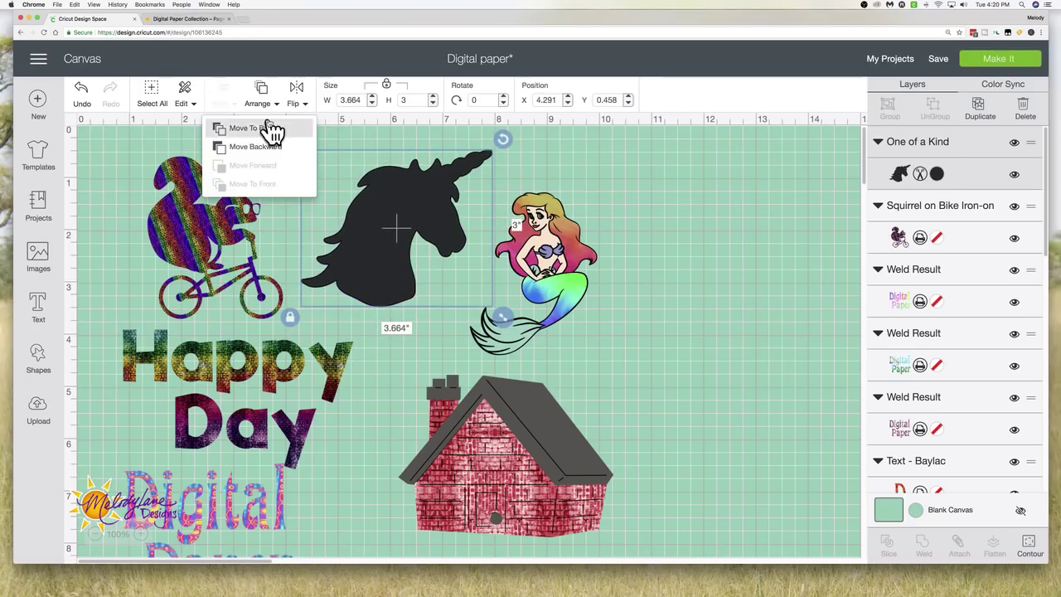
click(270, 131)
click(286, 199)
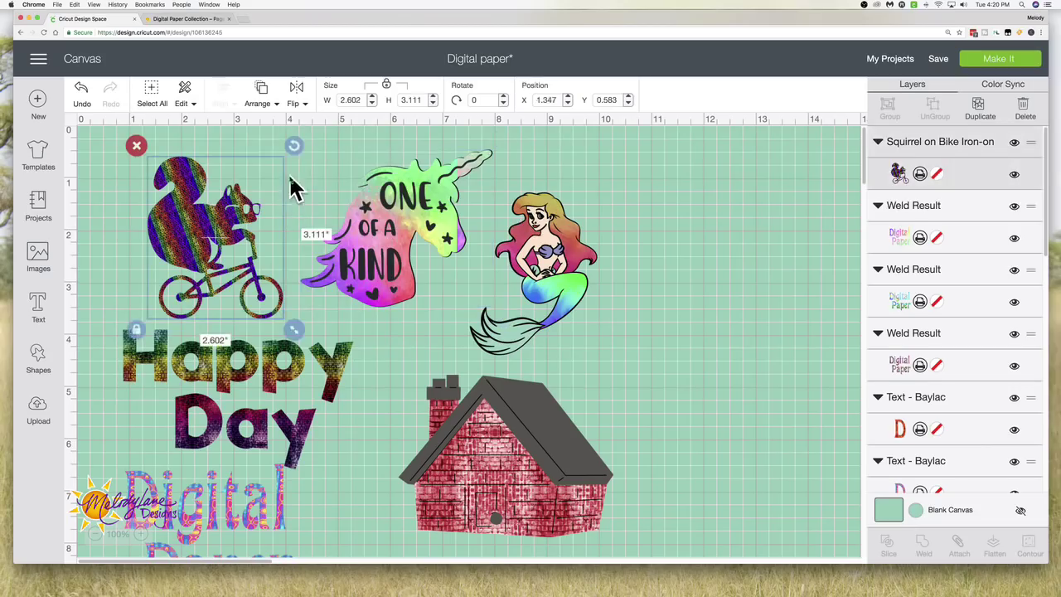
Select the patterned unicorn together with its black silhouette and center-align them on each other
click(378, 157)
click(389, 194)
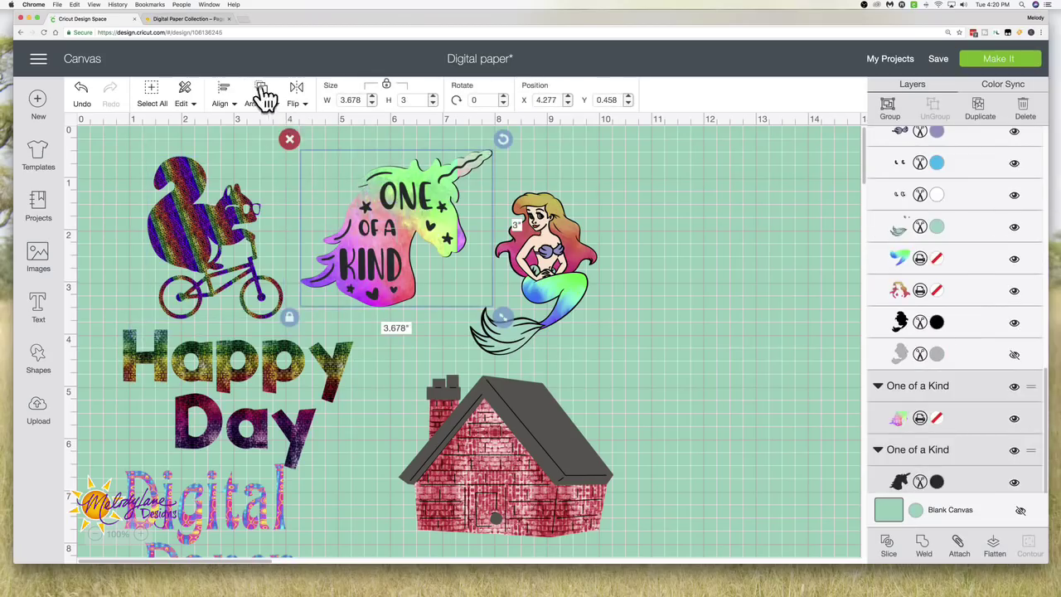
click(226, 96)
click(240, 237)
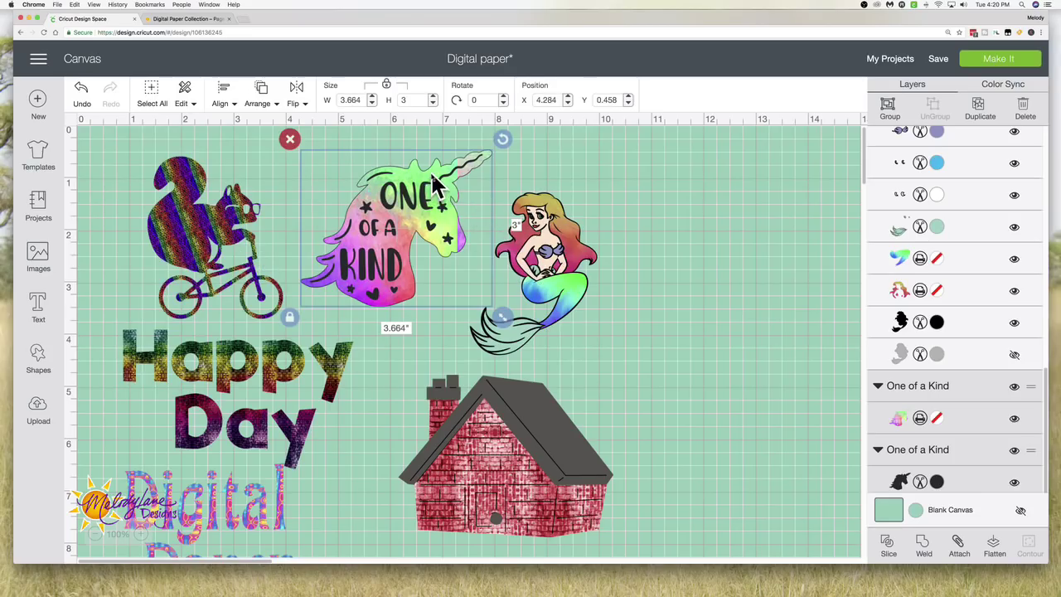
Edit the unicorn's watercolor pattern, setting the scale to 121 and flipping it vertically
click(937, 418)
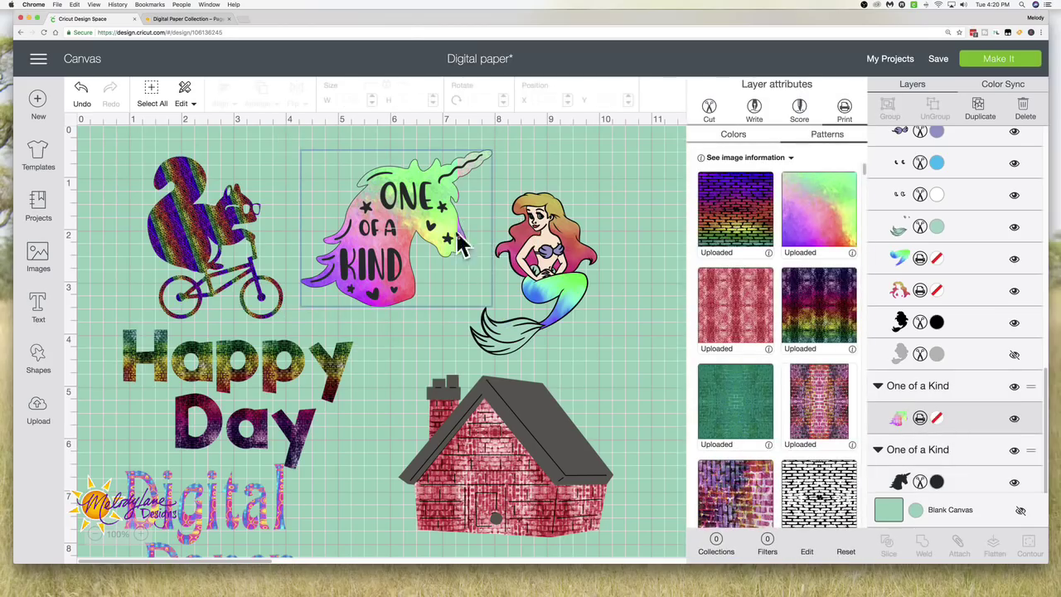
click(808, 553)
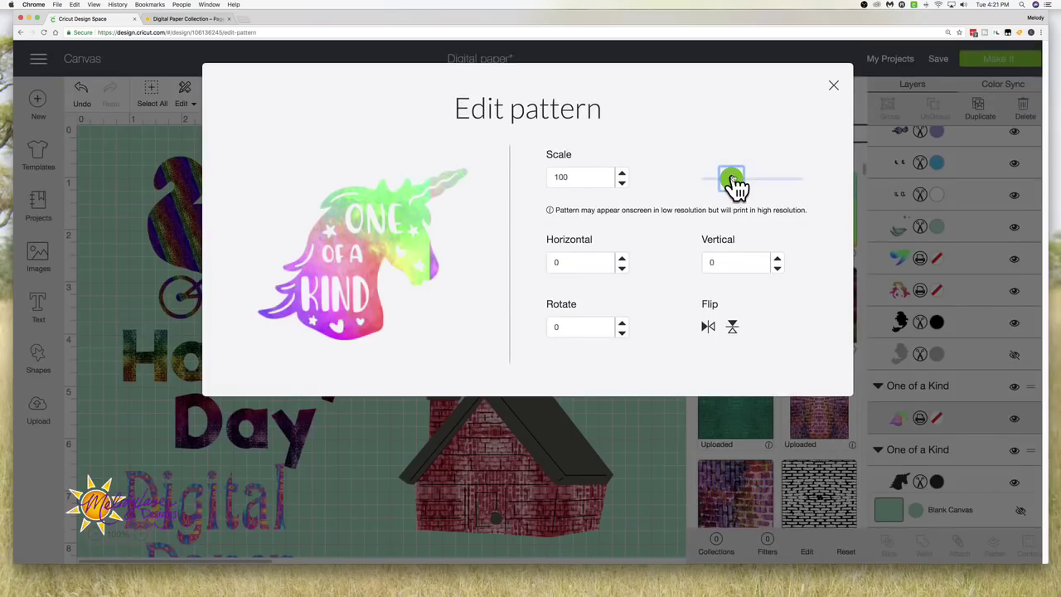
drag(732, 178, 737, 188)
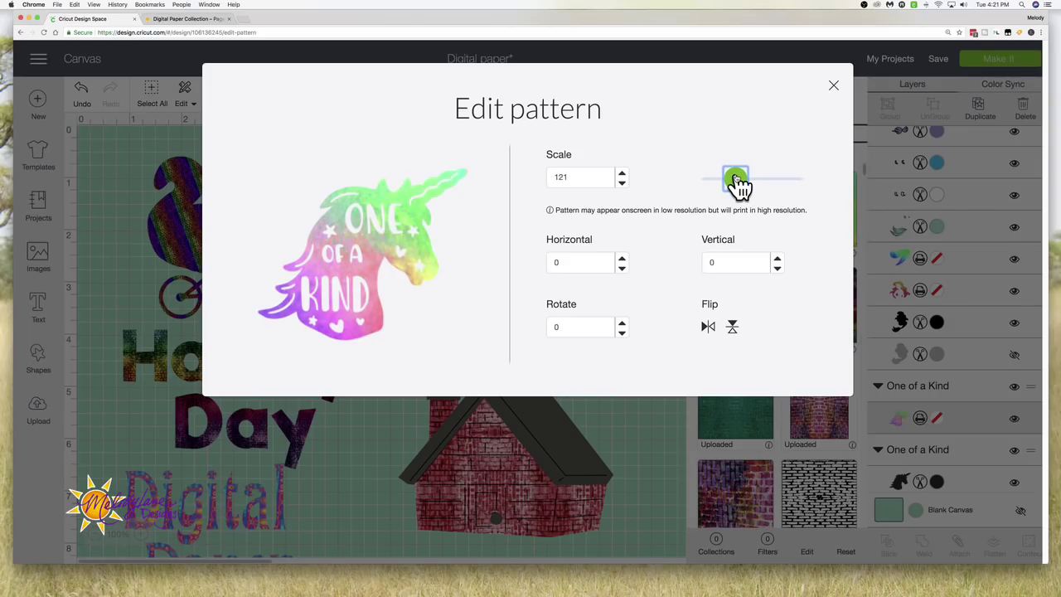
click(733, 328)
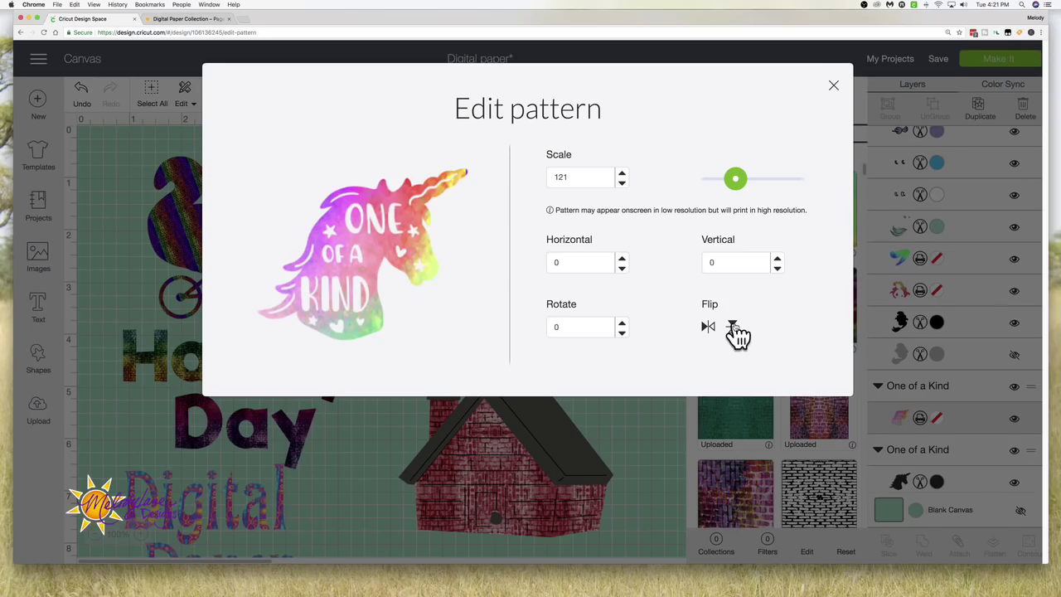
click(659, 431)
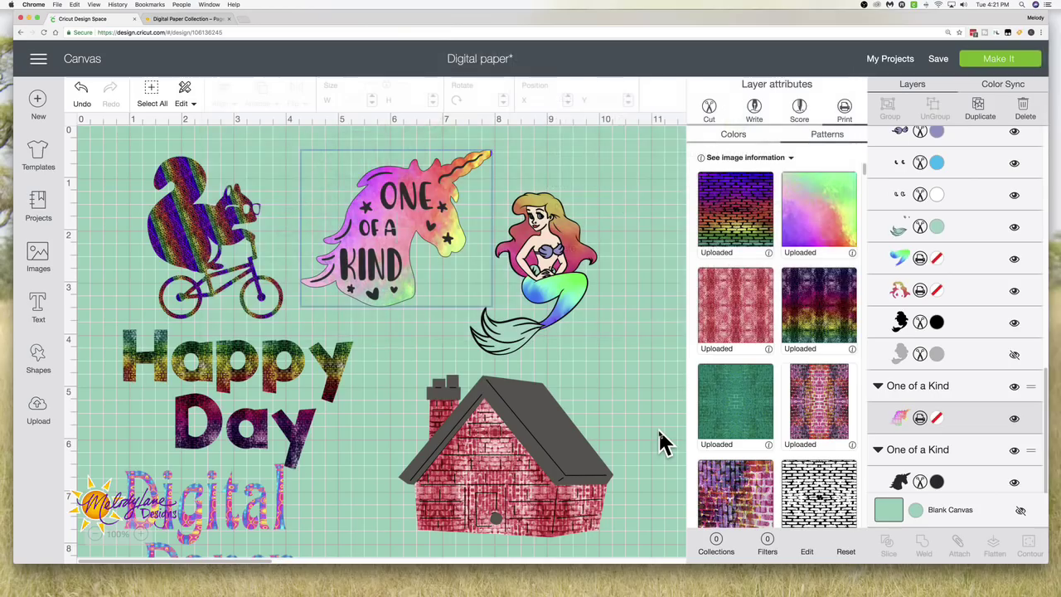
Select both unicorn layers and flatten them into a single printable image
click(424, 184)
click(402, 149)
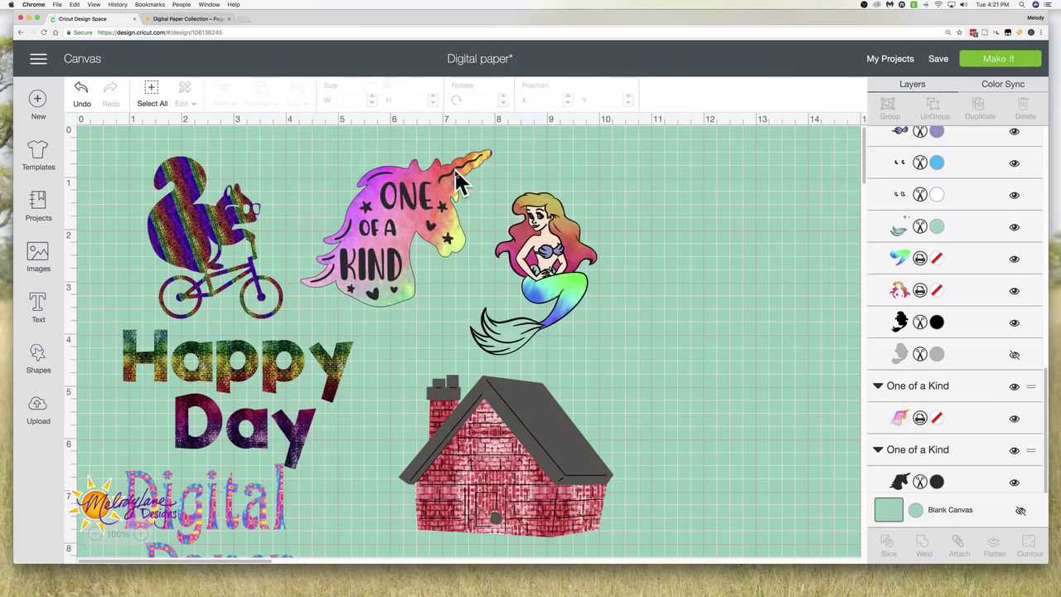
drag(374, 140, 439, 237)
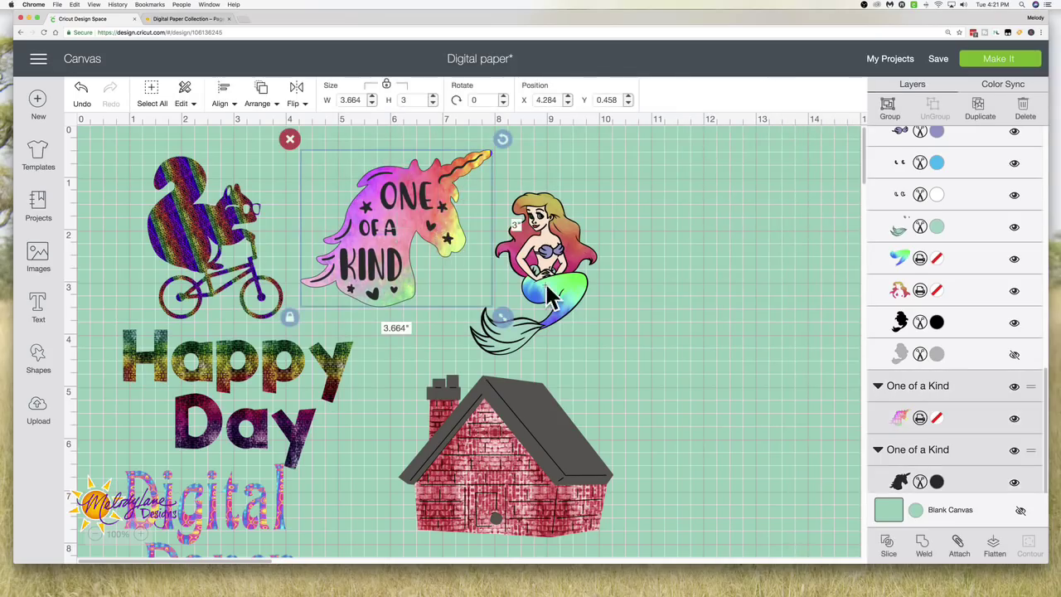
click(994, 549)
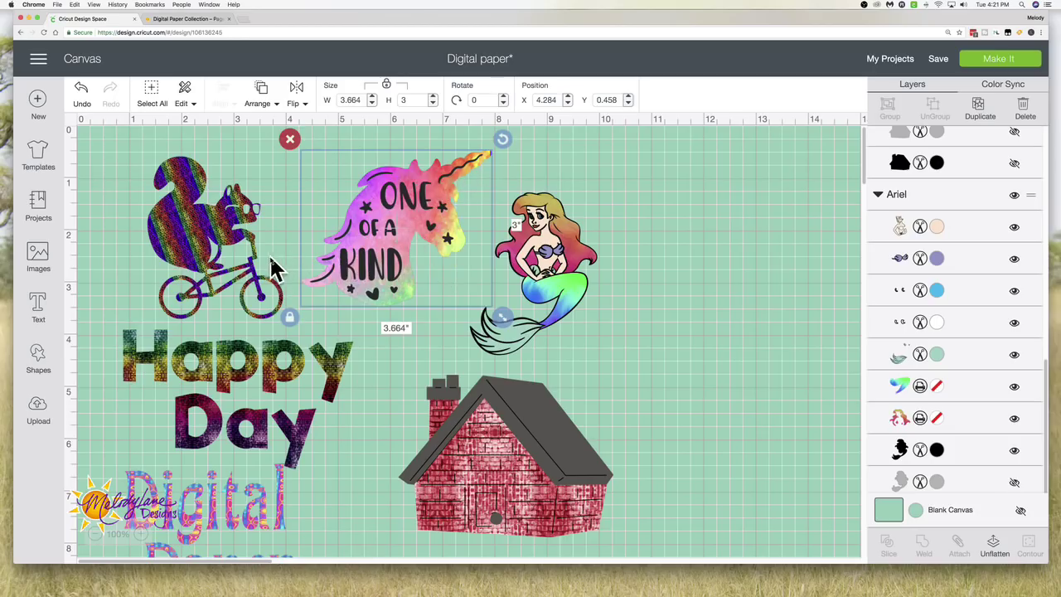
Set the canvas background to the custom green #24C58C
scroll(284, 365, down, 2)
scroll(284, 365, down, 15)
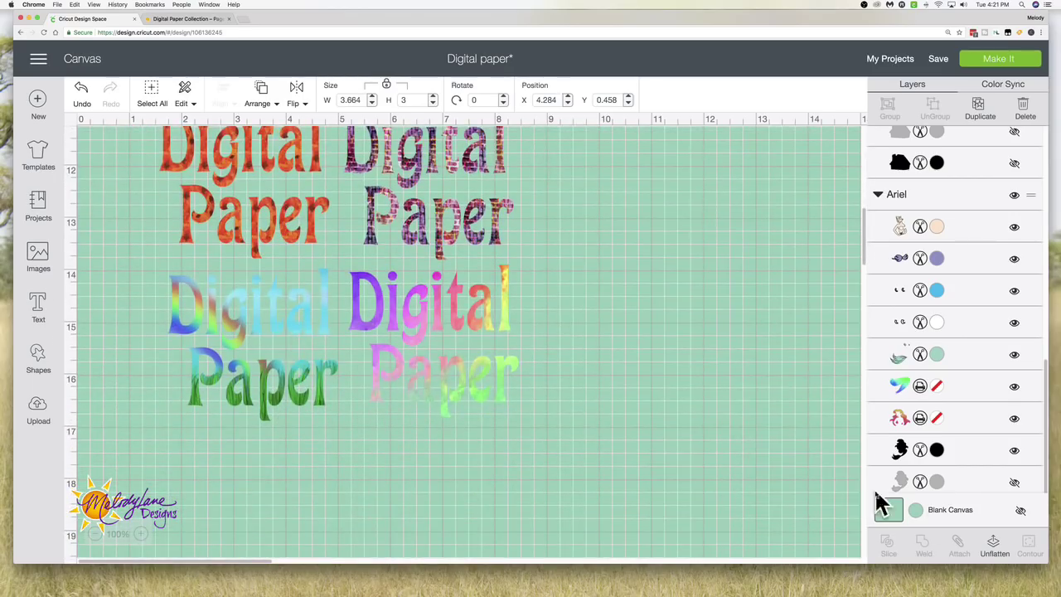
click(919, 511)
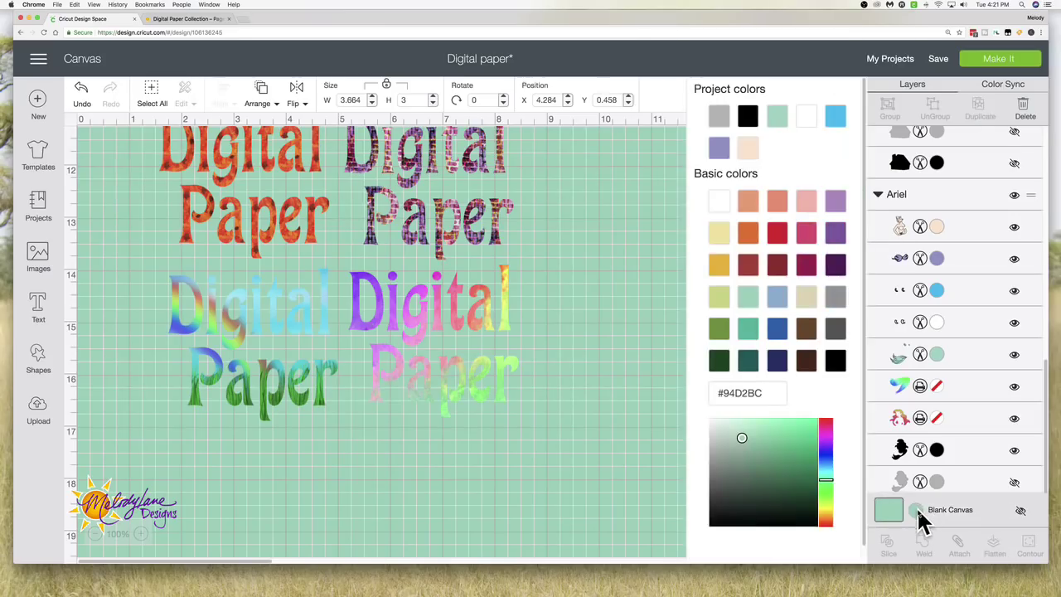
click(798, 452)
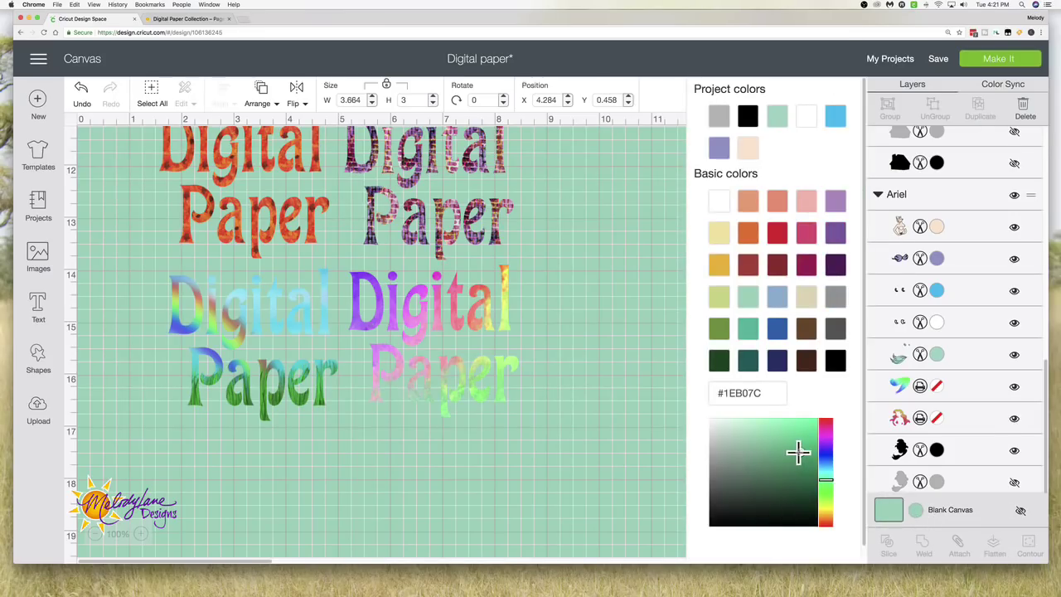
click(797, 444)
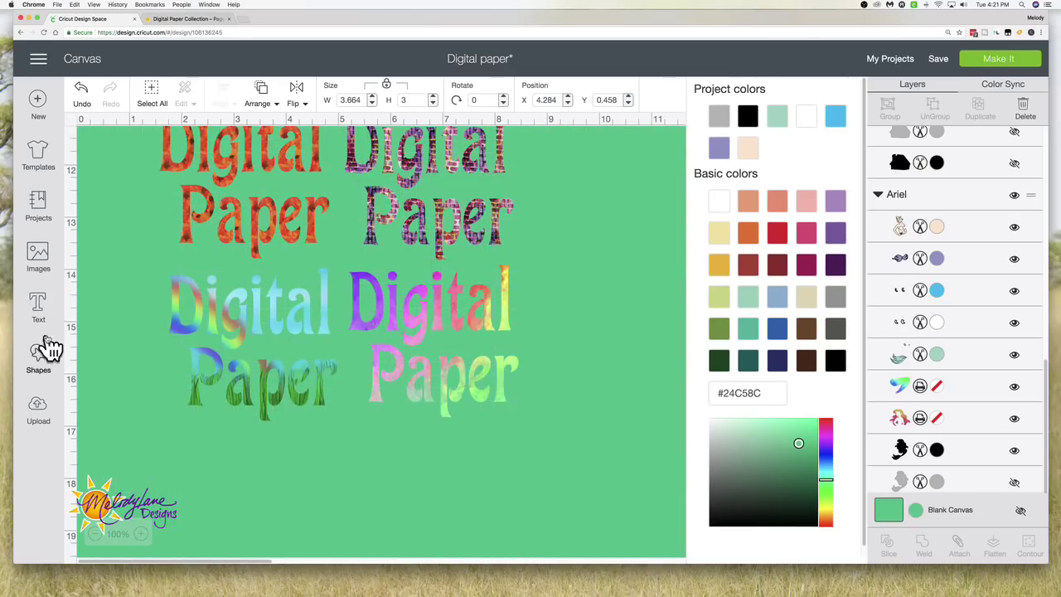
Duplicate the pink-and-blue patterned Digital Paper text below Happy Day
click(41, 305)
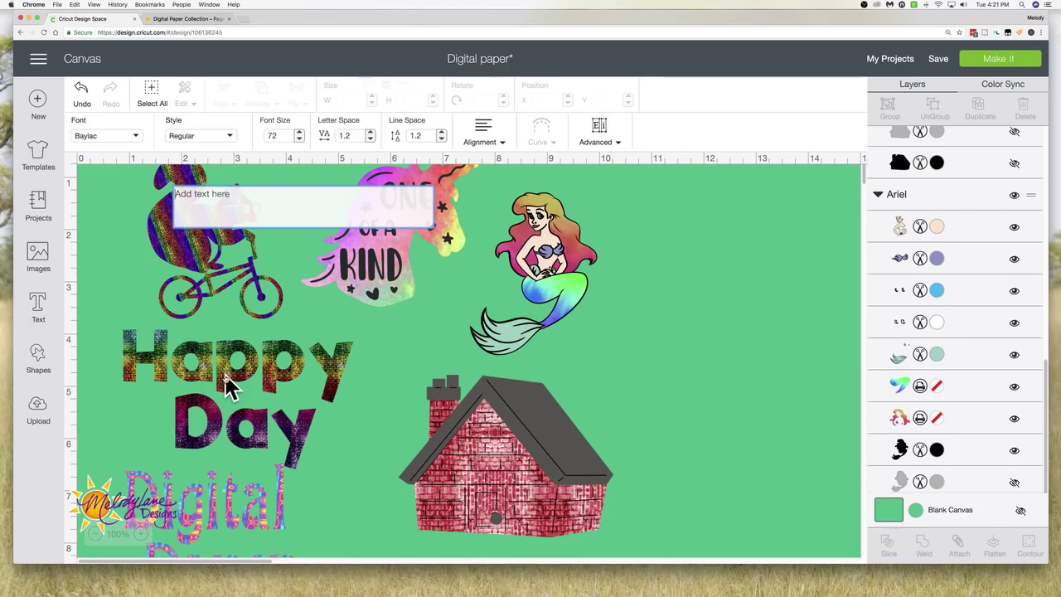
scroll(230, 379, down, 4)
click(203, 373)
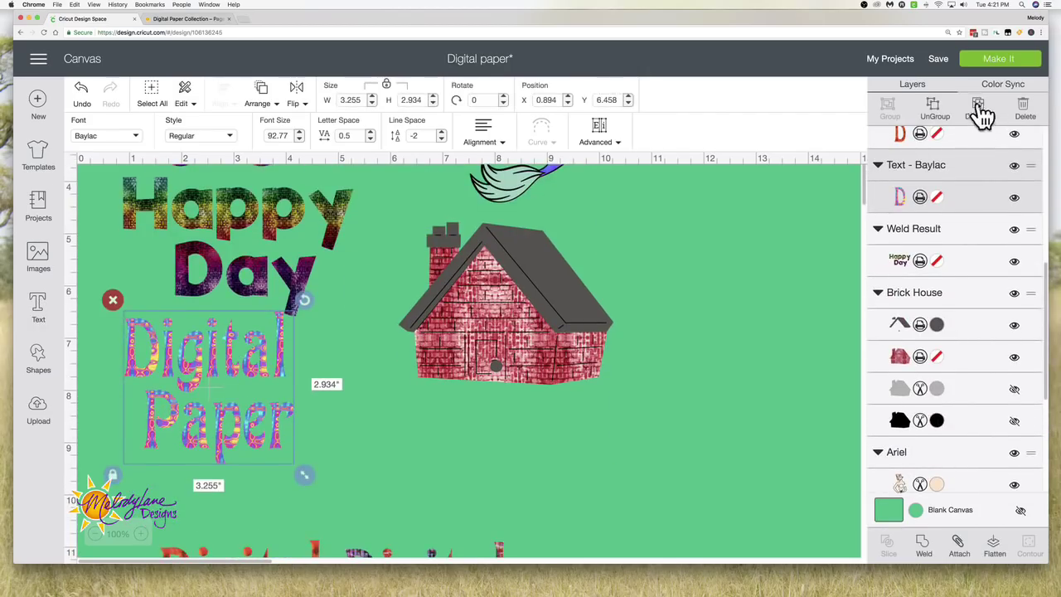
click(980, 112)
scroll(556, 360, down, 5)
scroll(556, 364, down, 1)
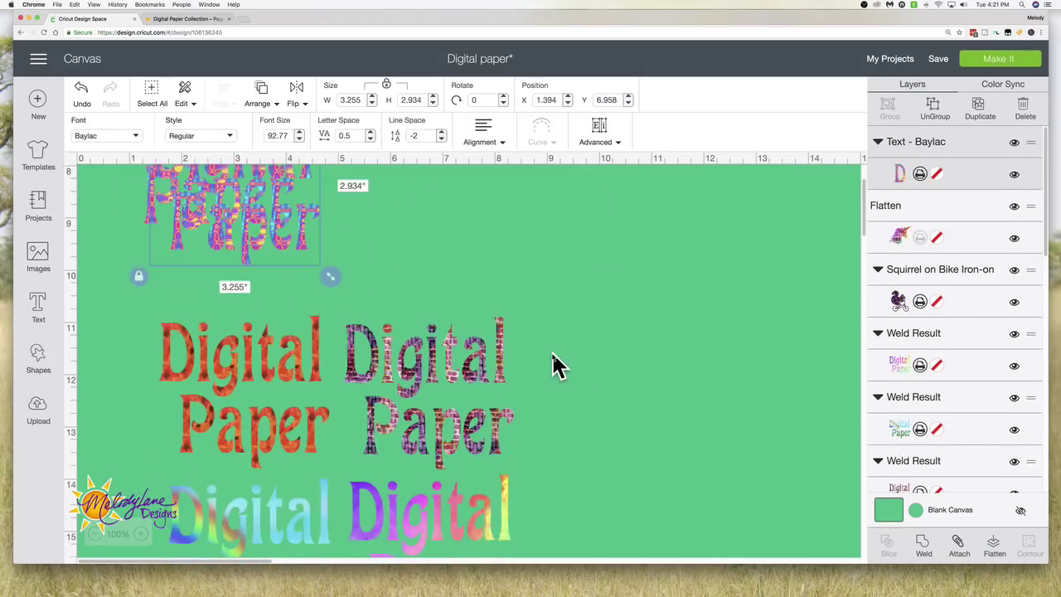
Move the Digital Paper copy below the other Digital Paper words to about X 1.935, Y 17.097
drag(251, 232, 313, 447)
scroll(315, 414, down, 4)
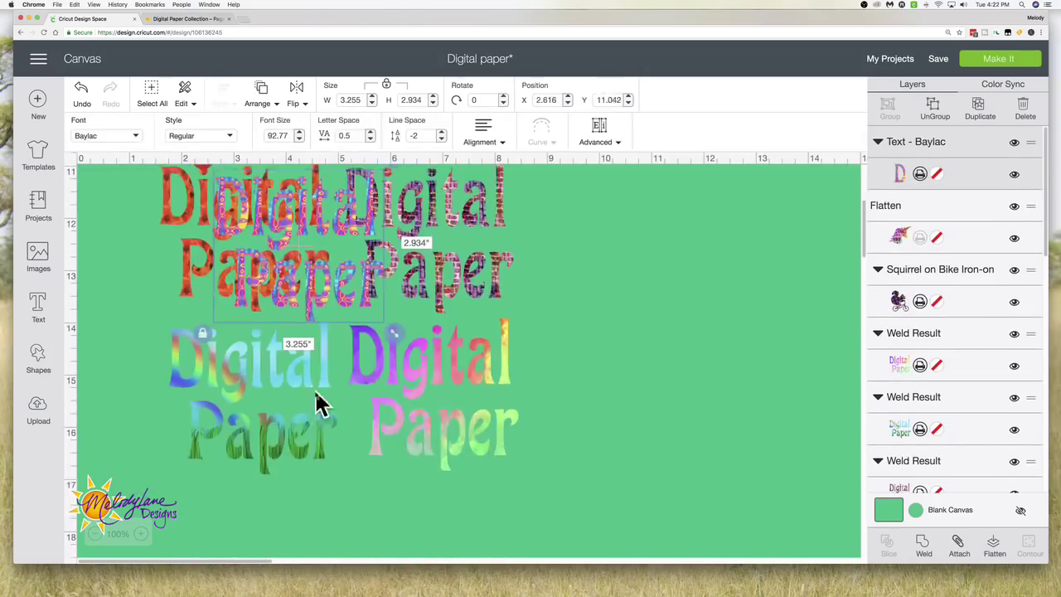
shift+click(279, 469)
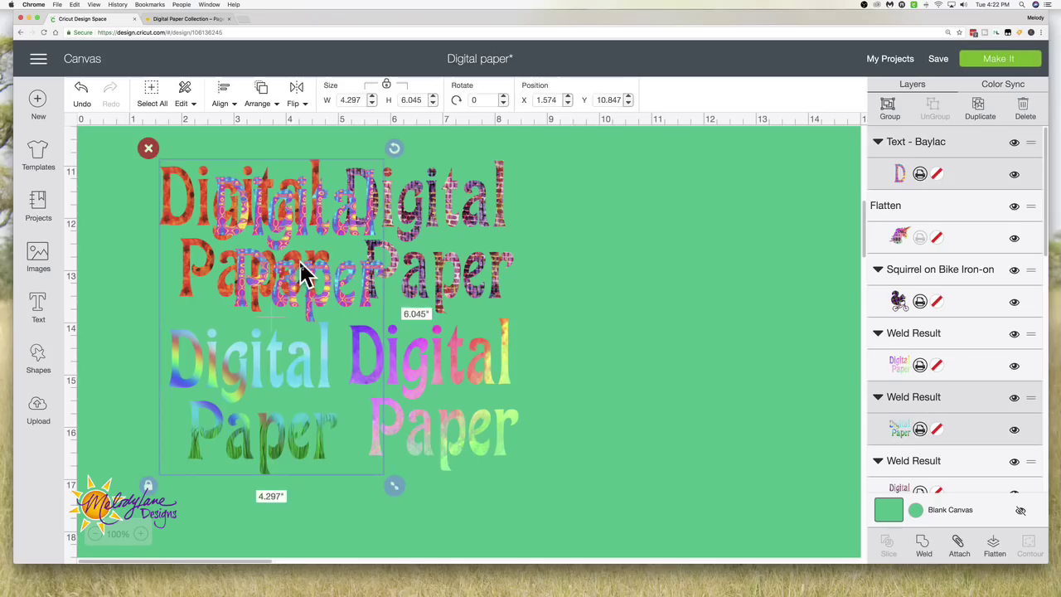
click(609, 296)
drag(324, 289, 303, 502)
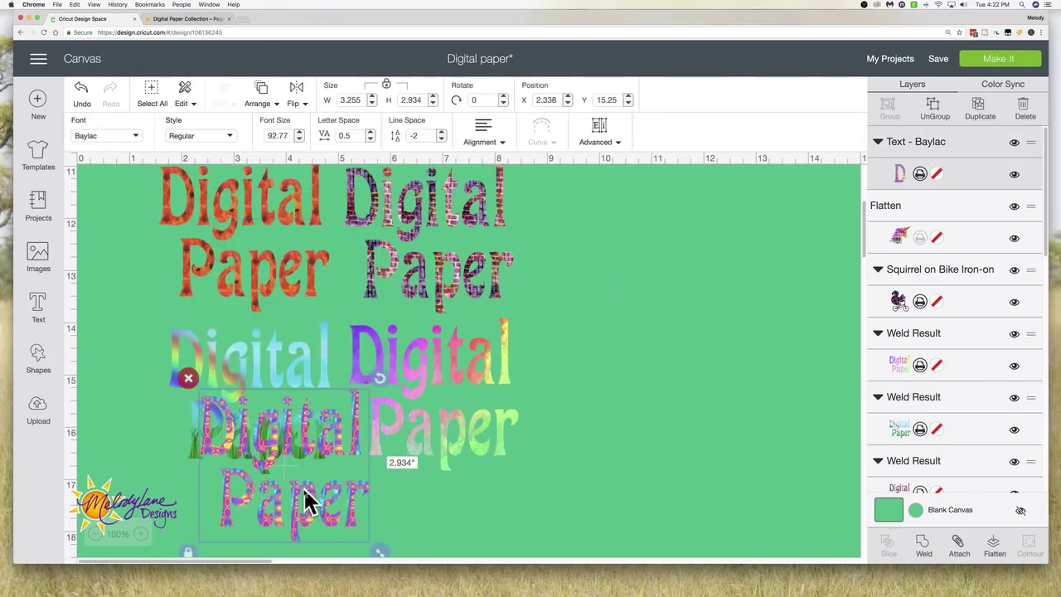
scroll(303, 502, down, 5)
click(285, 285)
drag(282, 295, 285, 388)
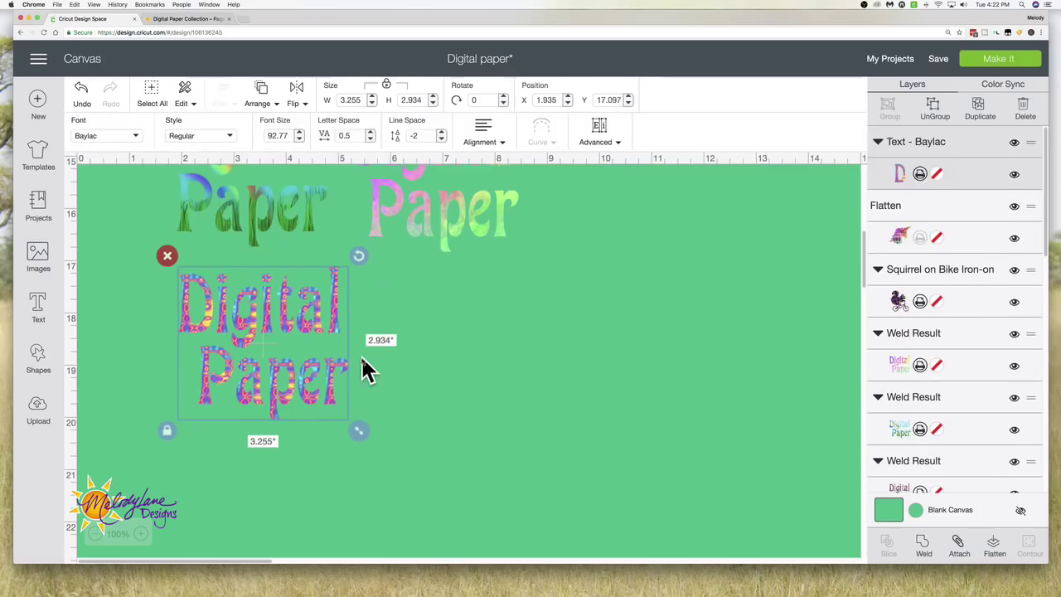
Set the canvas background color to black
click(915, 509)
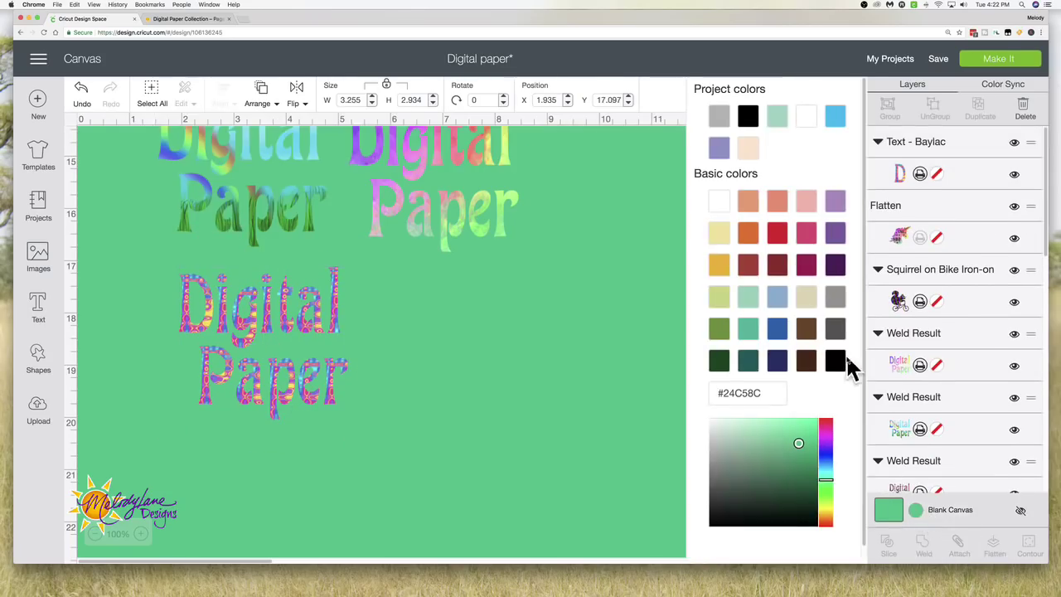
click(748, 116)
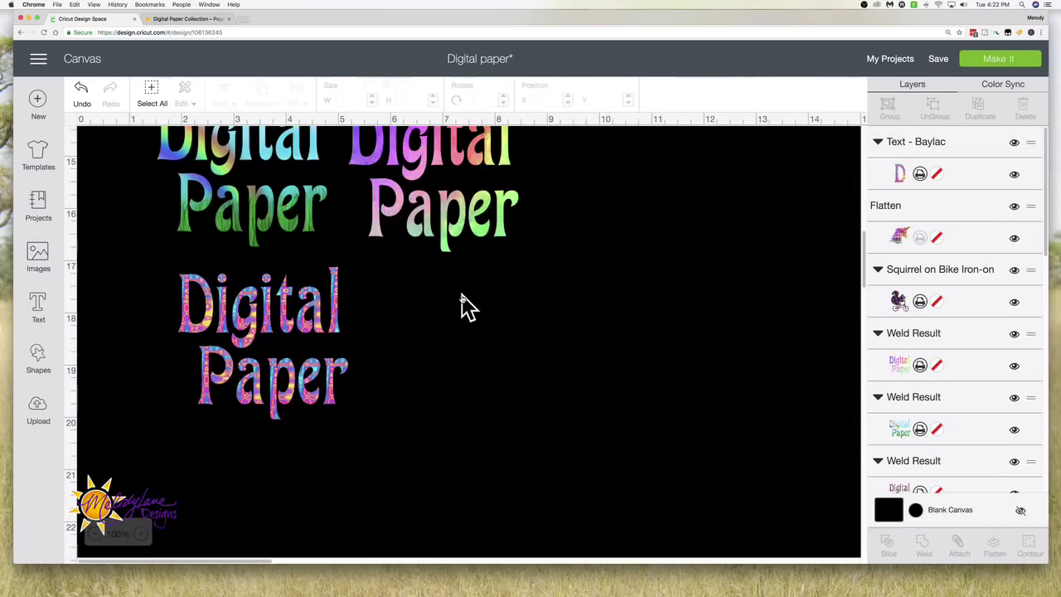
Move the original pink-and-blue patterned Digital Paper text down to about X 1.241, Y 7.542
scroll(448, 319, up, 2)
scroll(446, 315, up, 3)
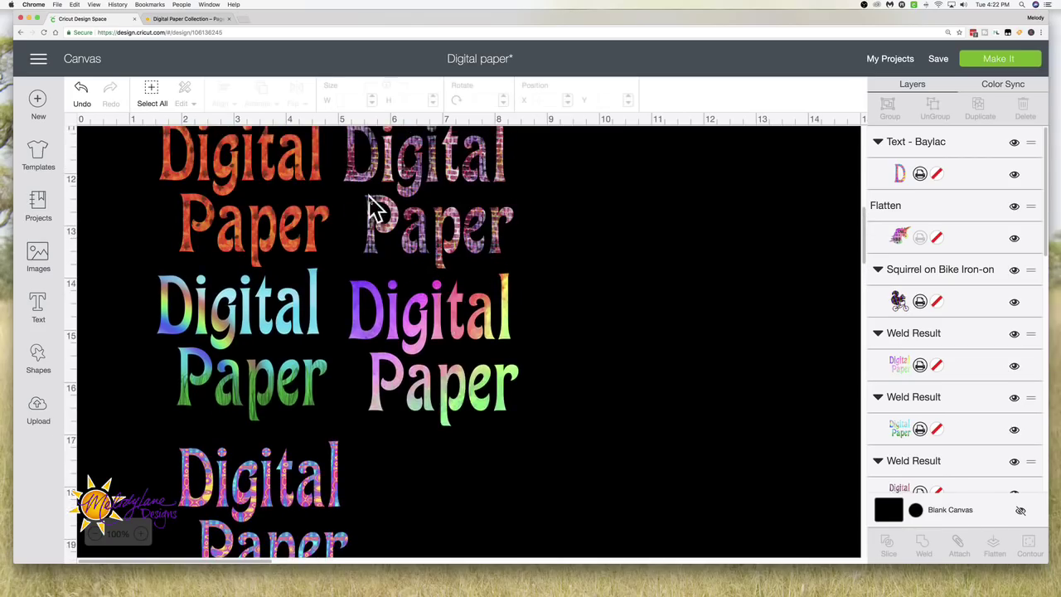
scroll(248, 194, up, 2)
scroll(249, 194, up, 3)
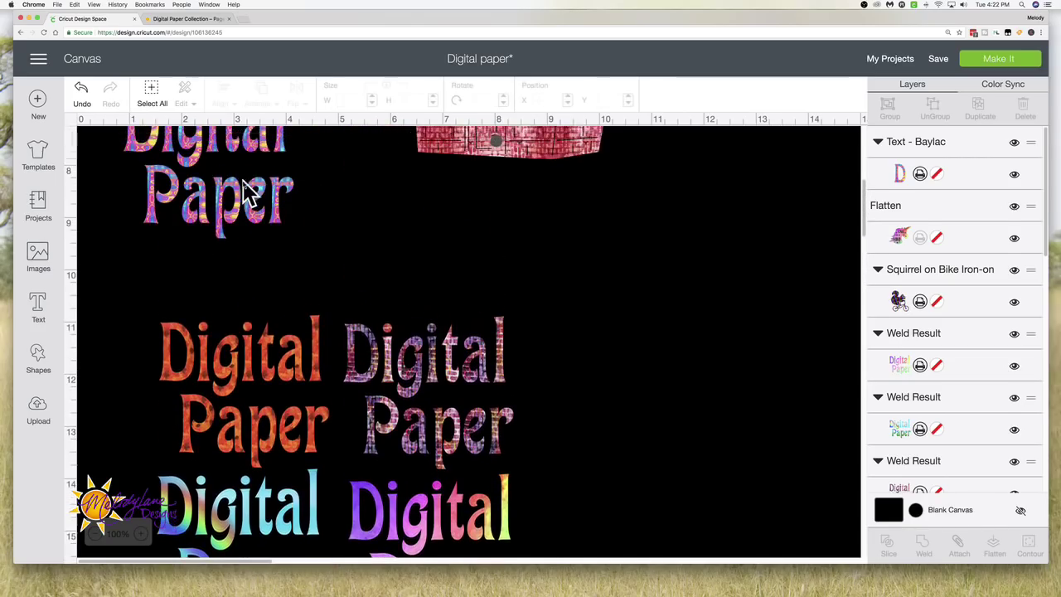
click(222, 217)
drag(223, 217, 237, 268)
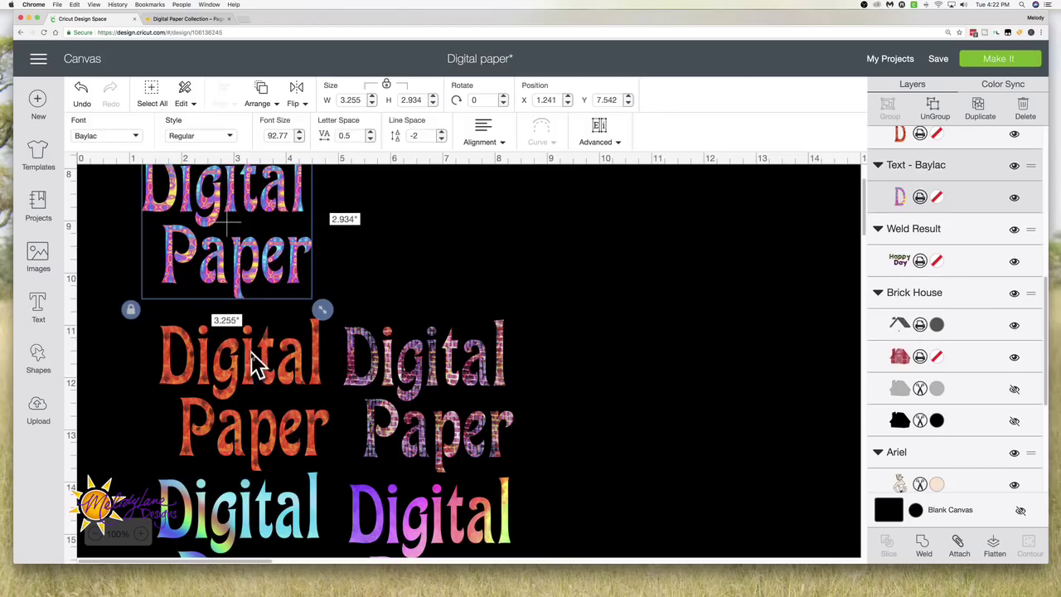
Compare how the differently patterned Digital Paper texts look against the black canvas
scroll(279, 355, down, 2)
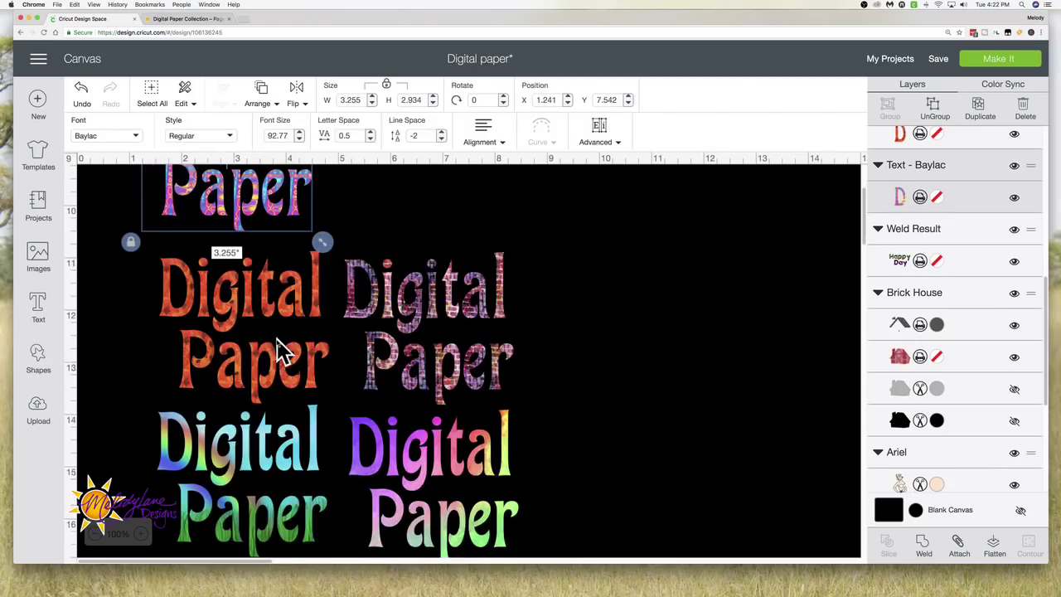
scroll(256, 485, down, 5)
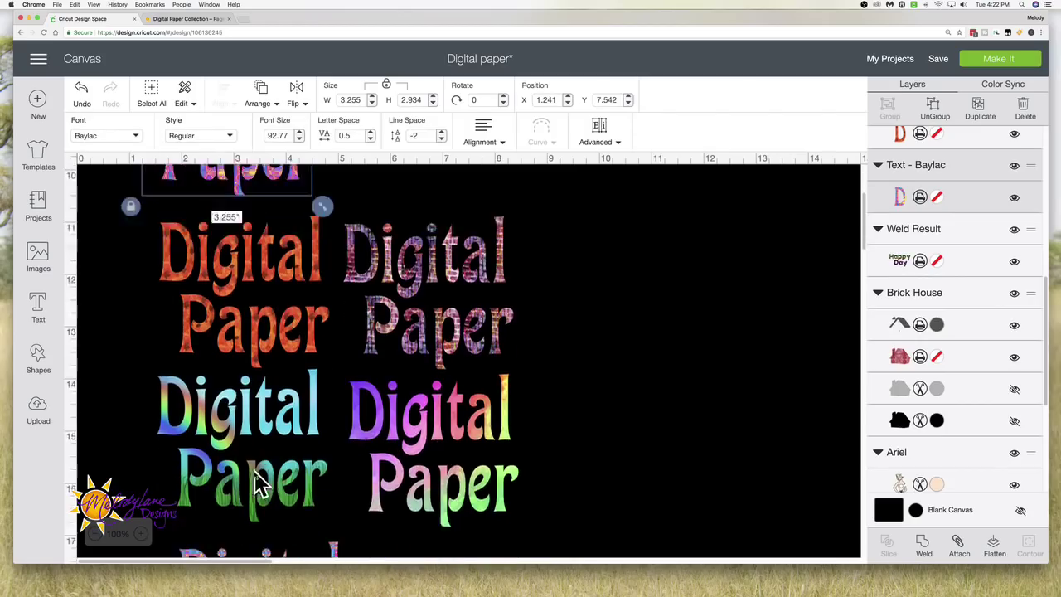
scroll(256, 486, down, 1)
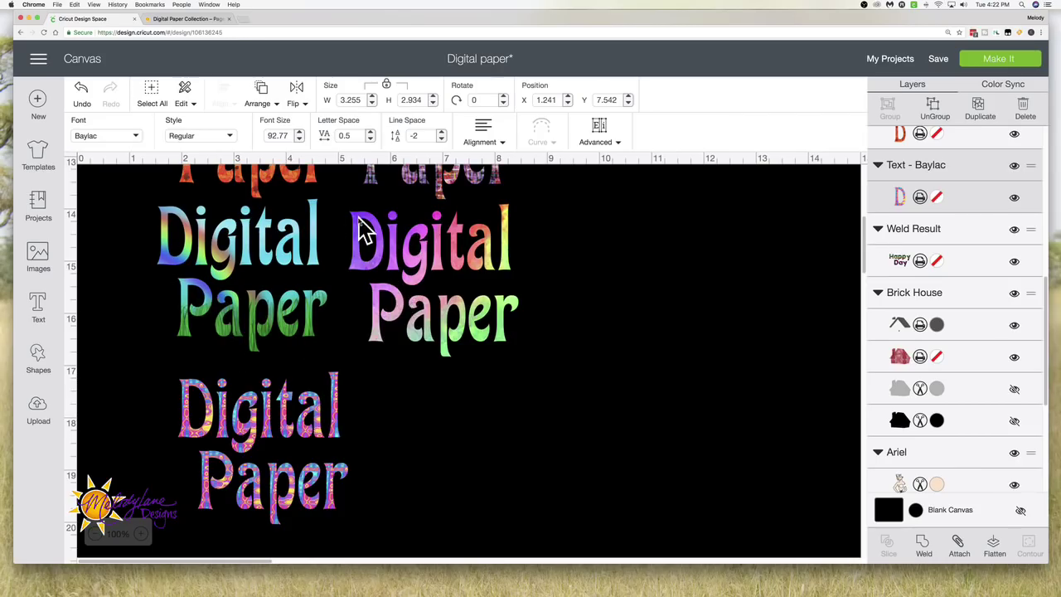
scroll(361, 232, down, 1)
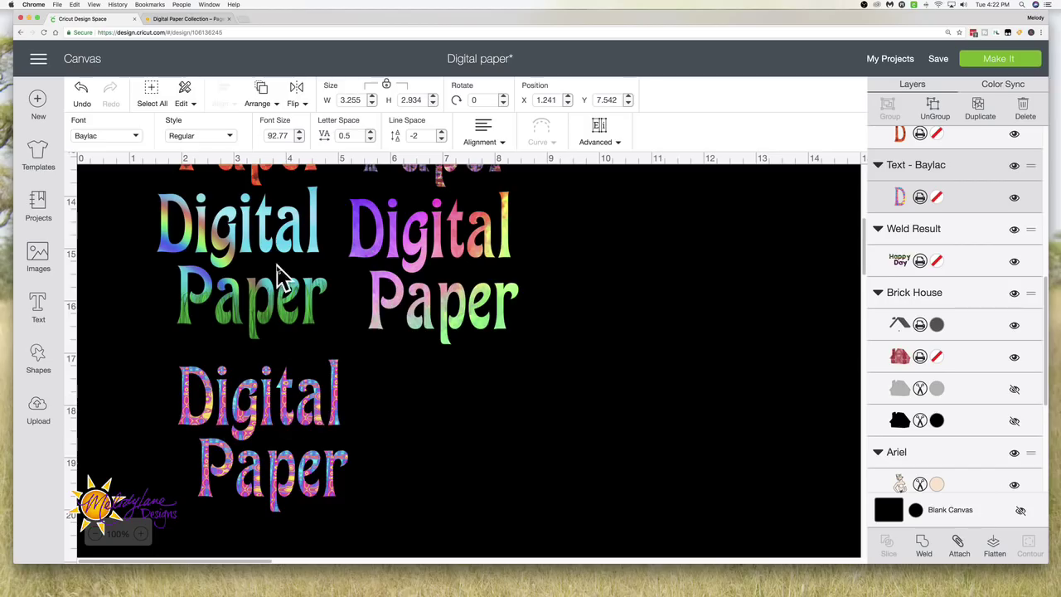
scroll(270, 277, up, 3)
scroll(270, 277, up, 1)
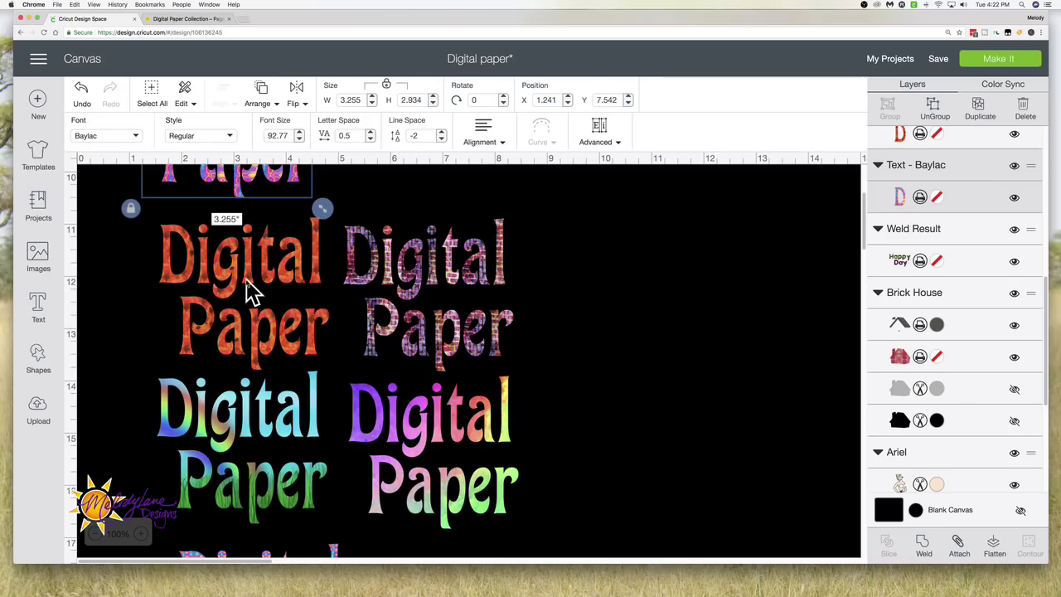
scroll(256, 313, down, 6)
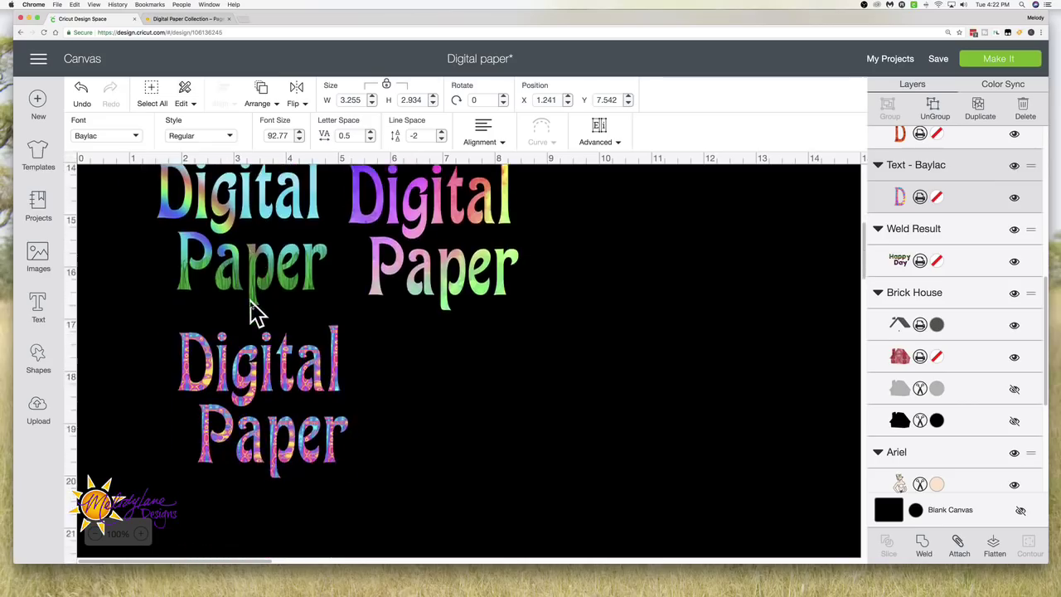
Apply the uploaded rainbow-over-grass pattern to the pink-and-blue Digital Paper copy below the other texts
click(273, 374)
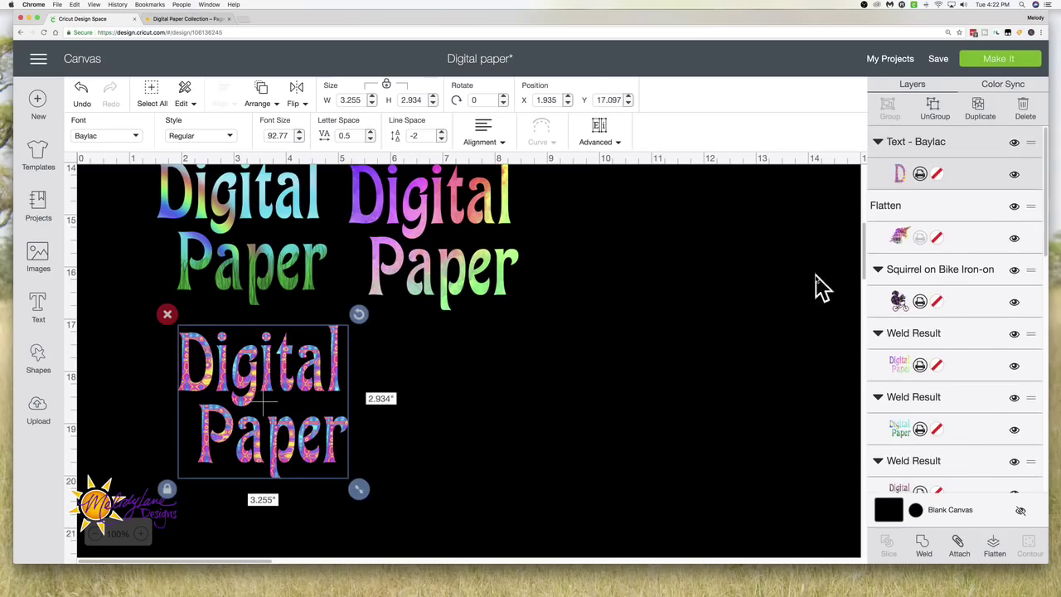
click(920, 174)
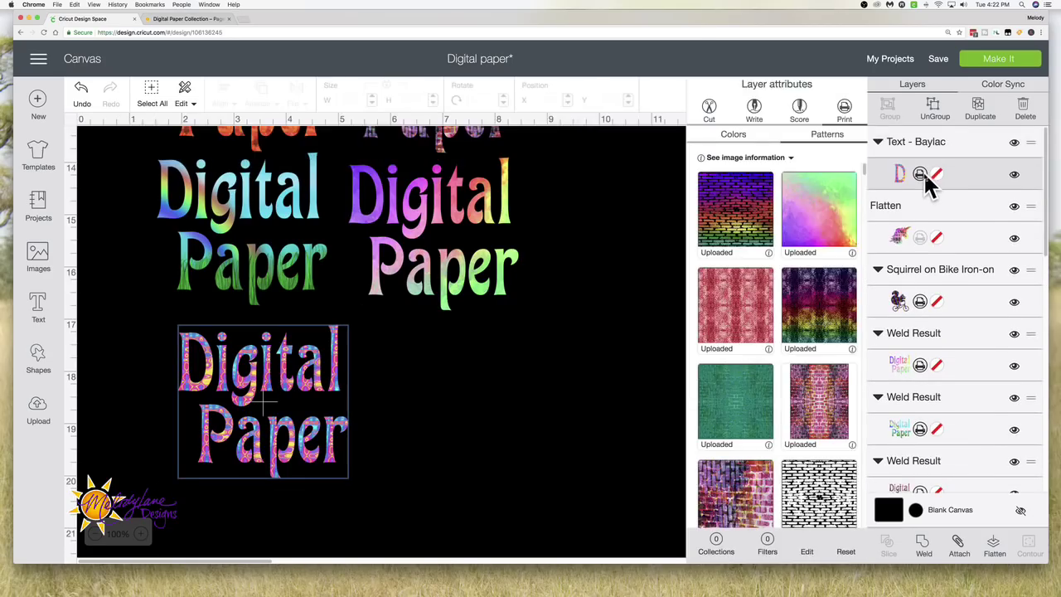
scroll(811, 286, down, 15)
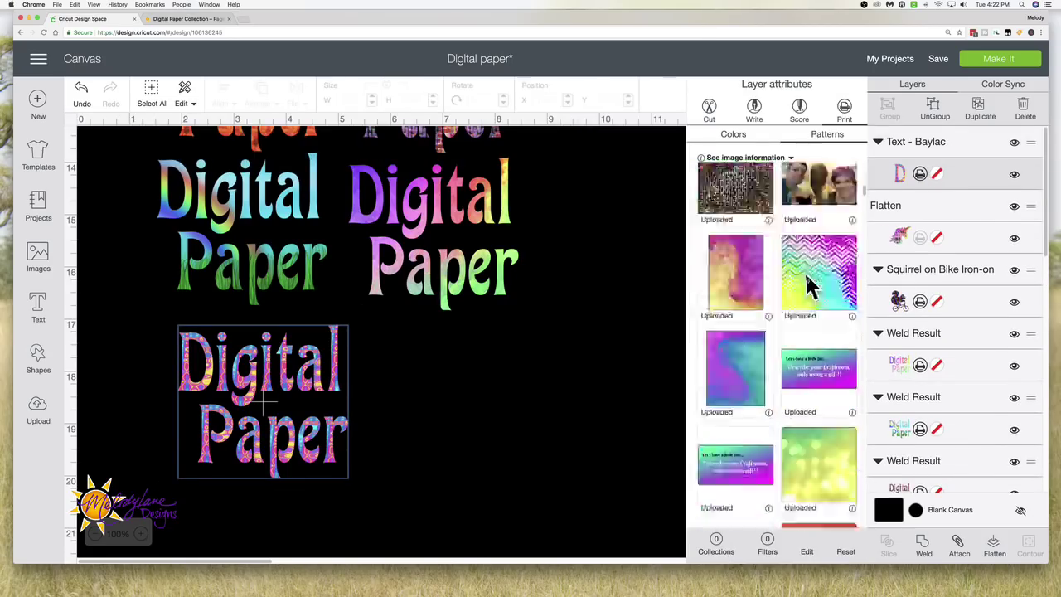
scroll(810, 285, down, 15)
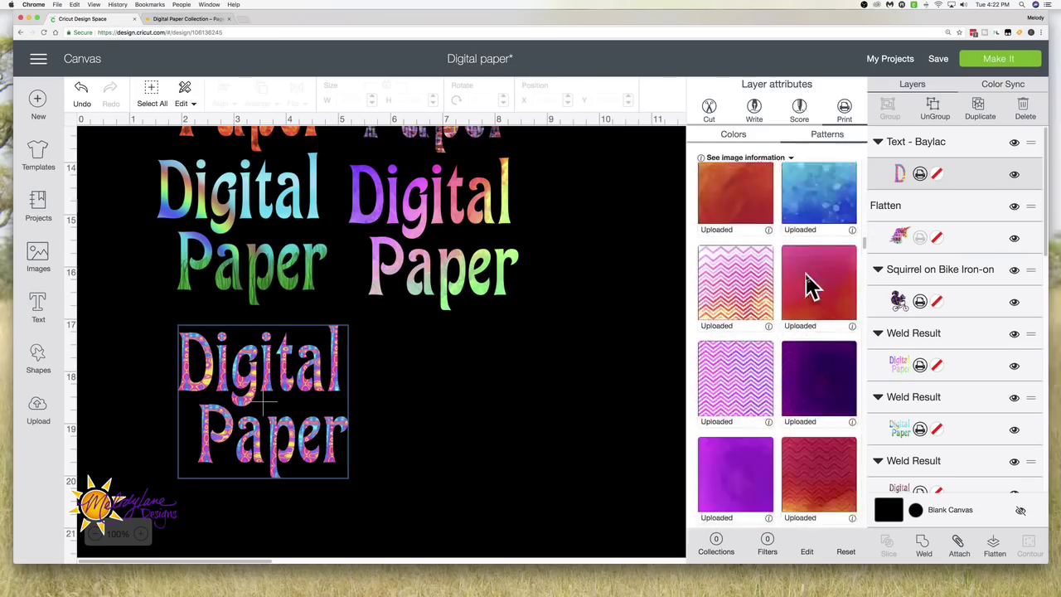
scroll(810, 286, down, 15)
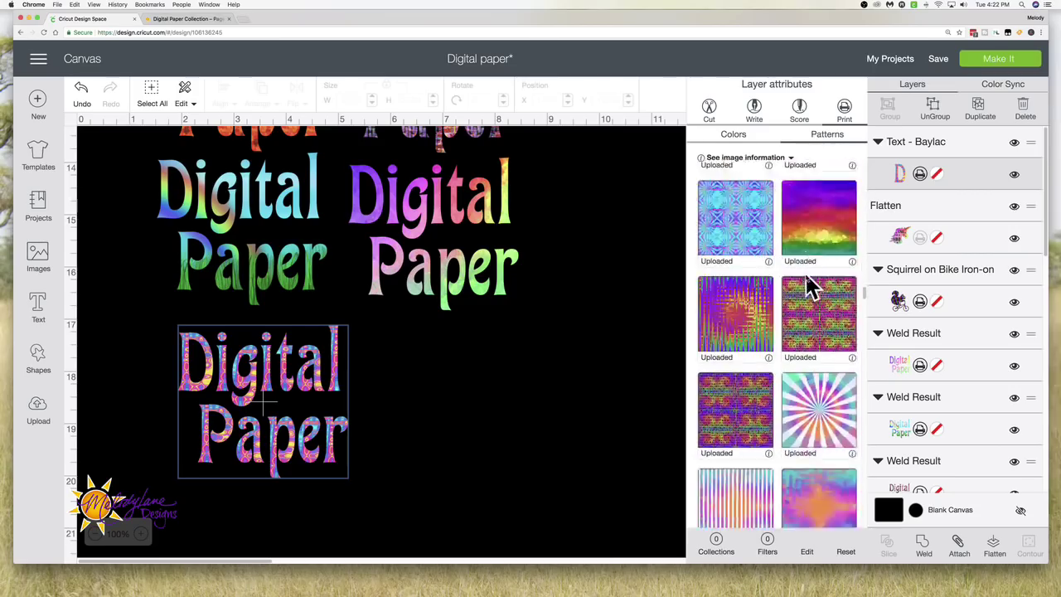
scroll(811, 286, down, 15)
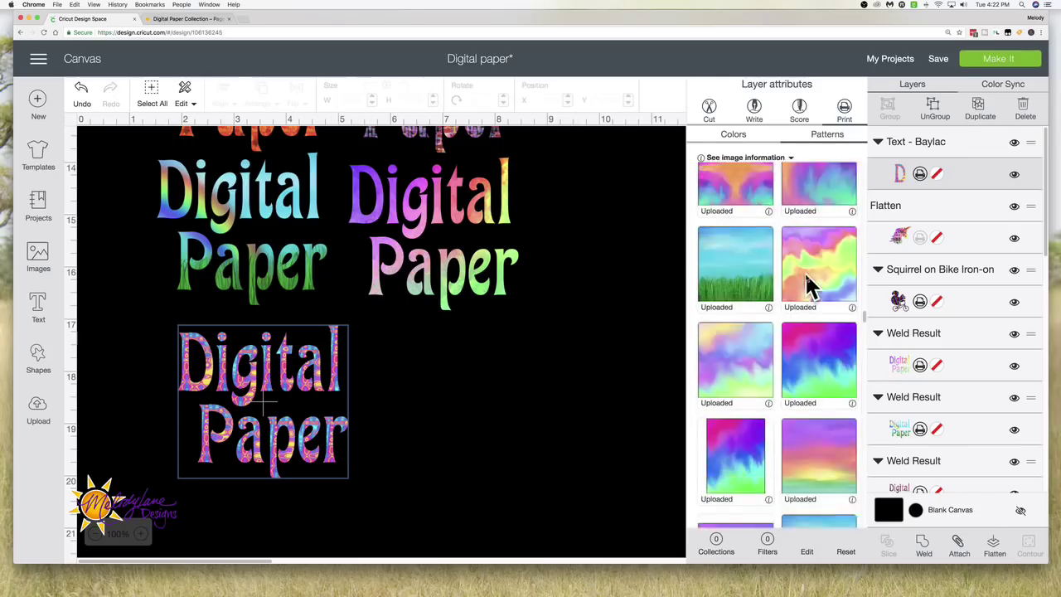
scroll(810, 286, down, 15)
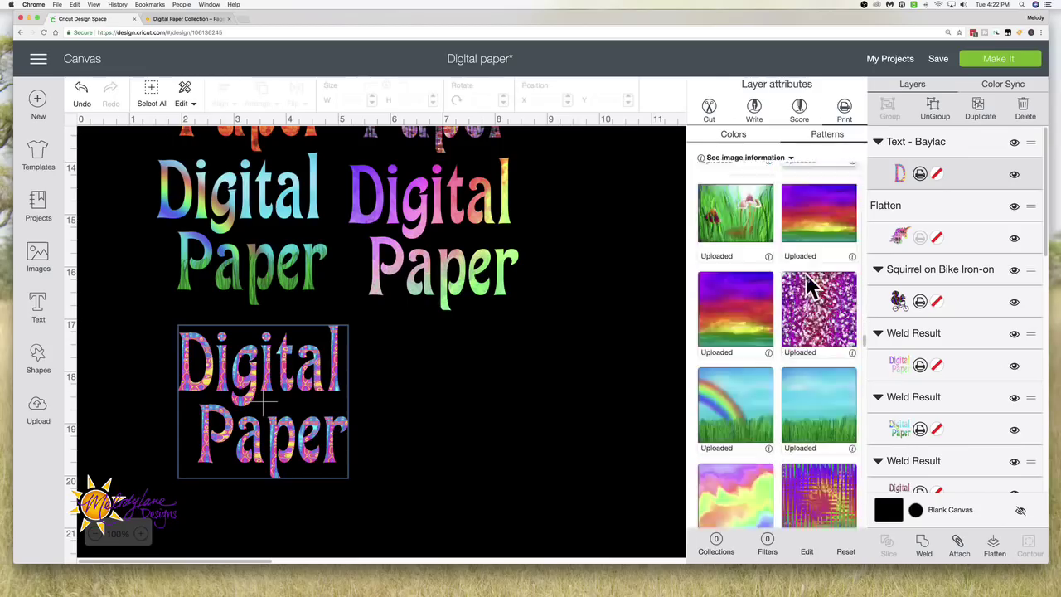
click(733, 240)
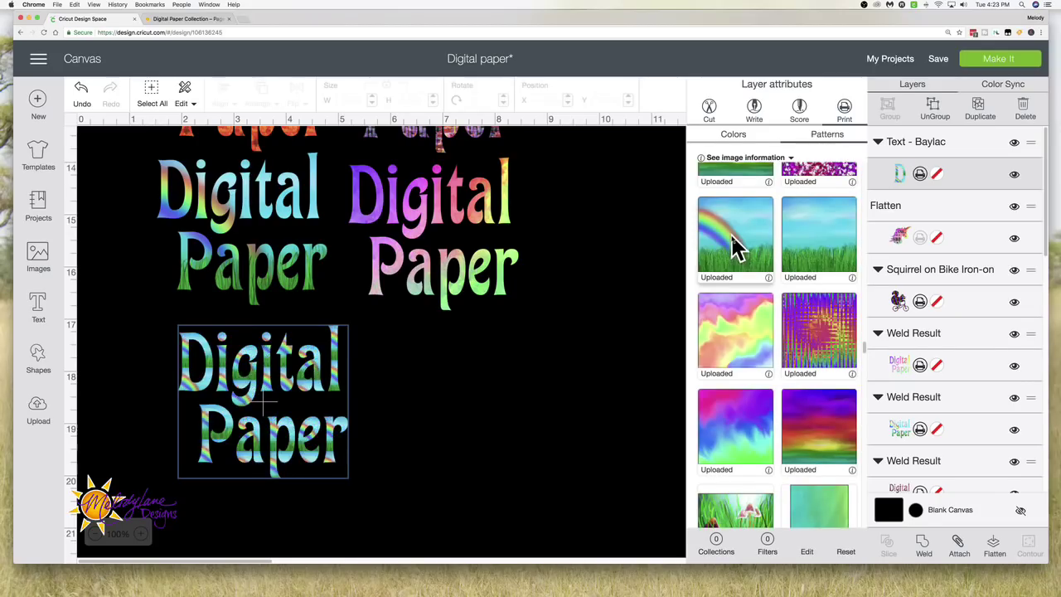
Enlarge the rainbow-and-grass pattern on the Digital Paper copy to a scale of about 226
click(806, 554)
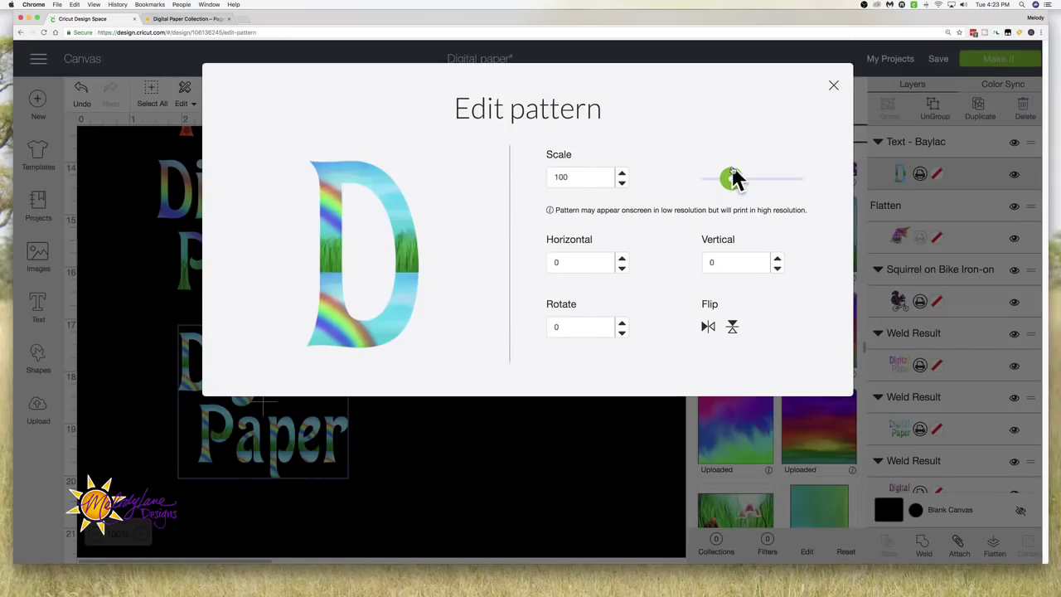
drag(733, 179, 758, 181)
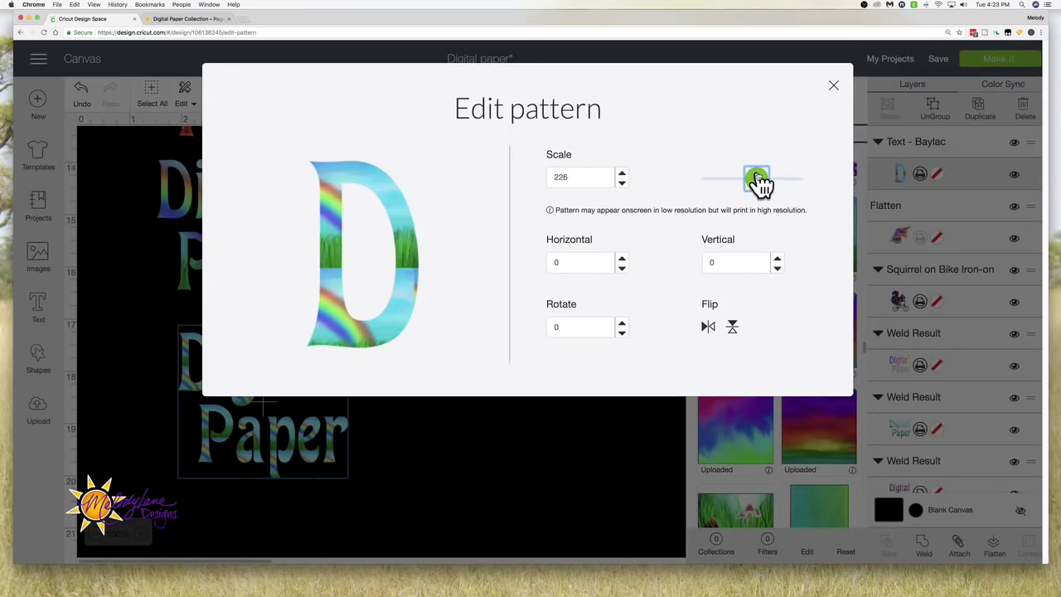
click(517, 435)
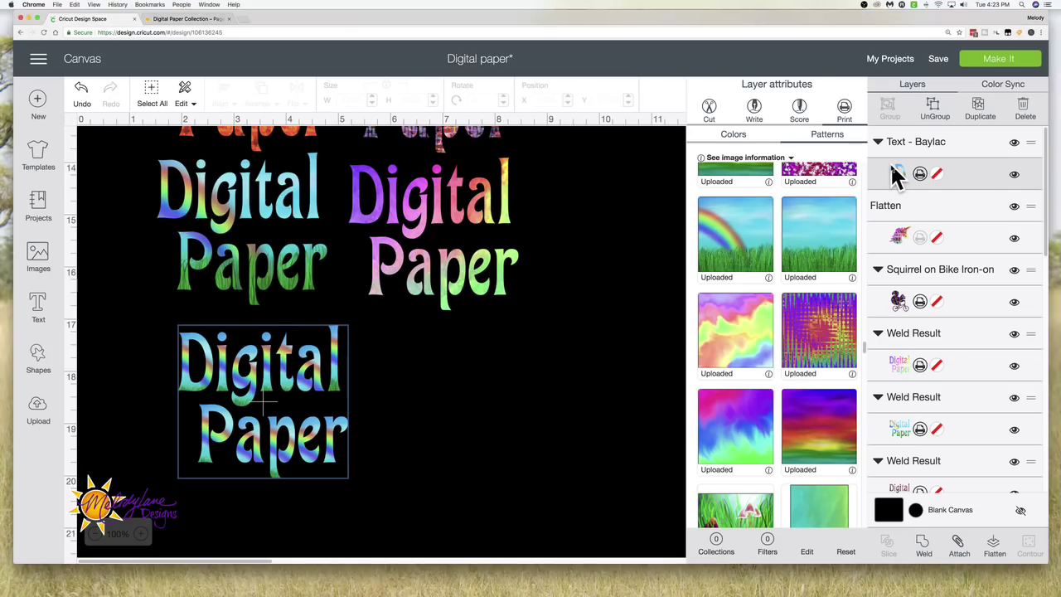
Change the Digital Paper copy to a white Cut layer and weld its letters together
click(710, 109)
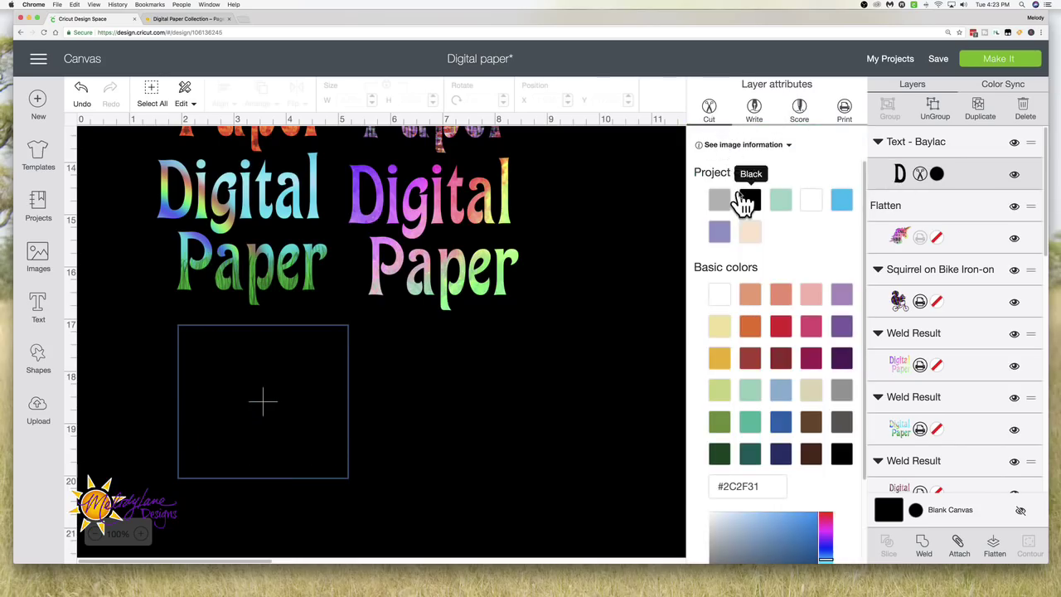
click(809, 209)
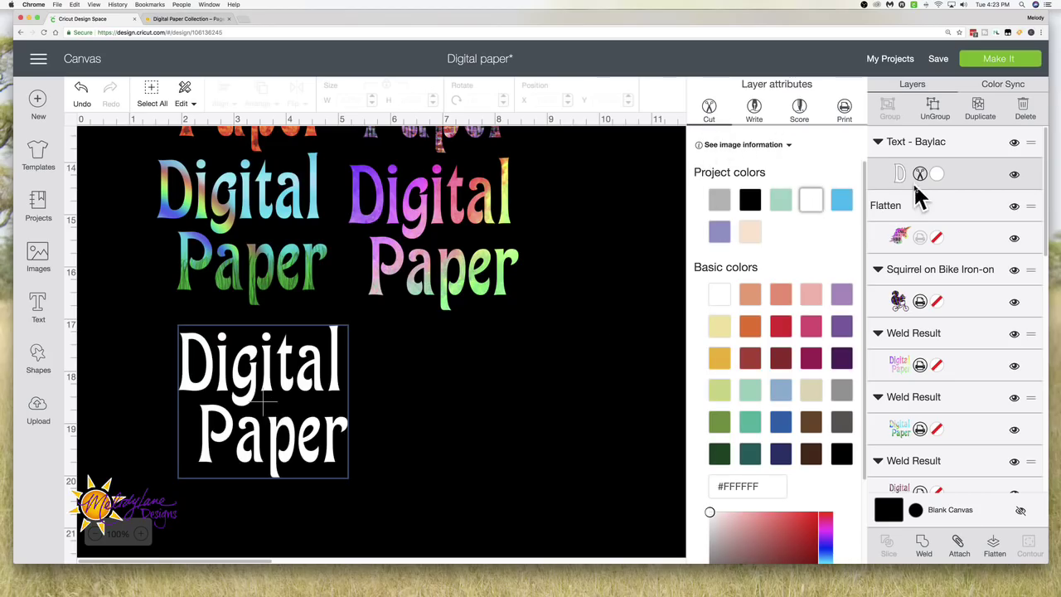
click(926, 551)
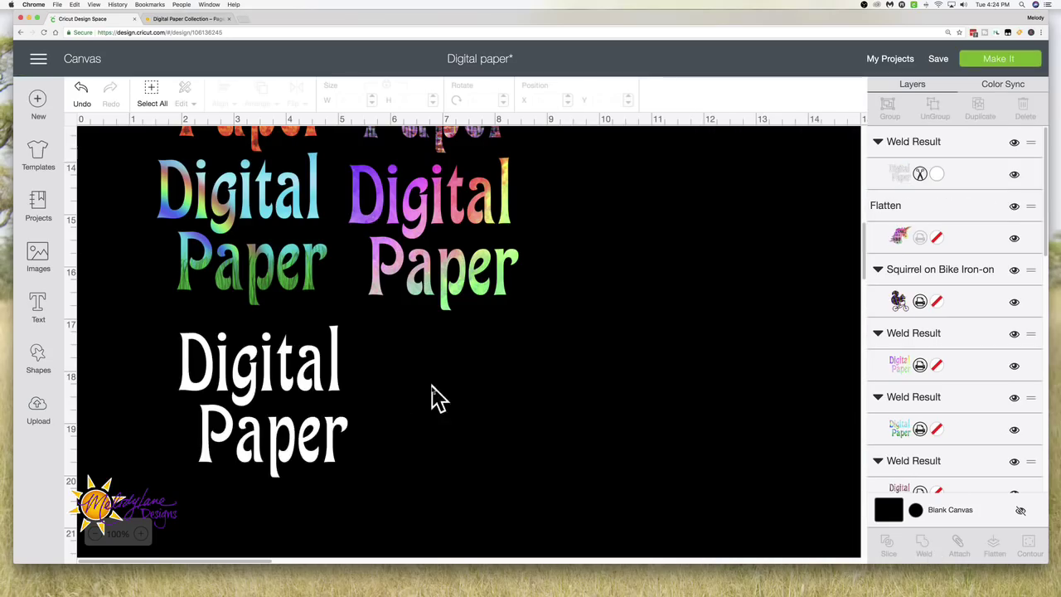
Move the welded white Digital Paper to about X 2.199, Y 17.097 and set its layer to Print
drag(217, 381, 238, 381)
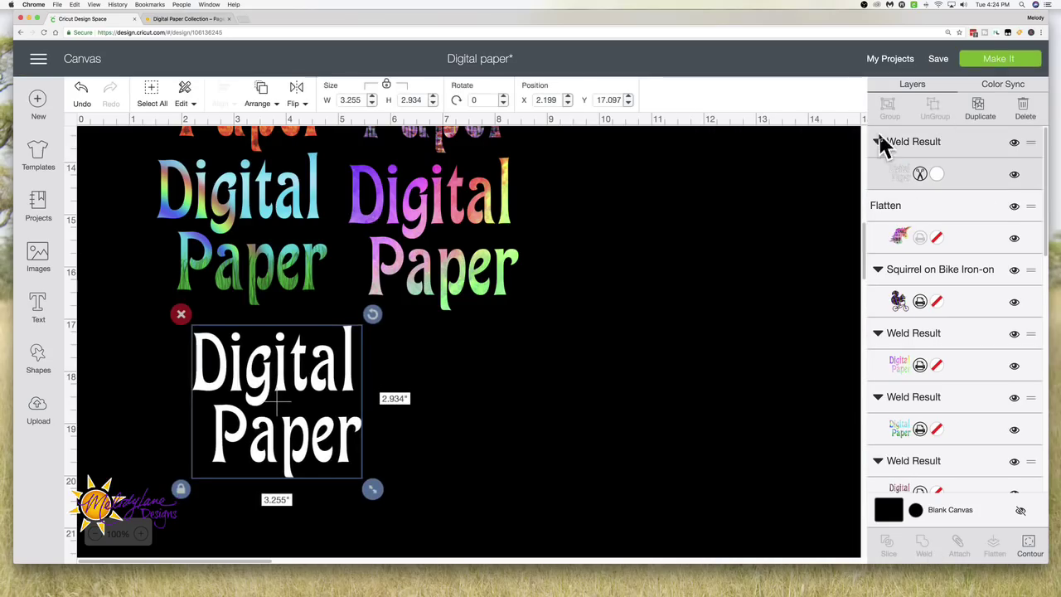
click(918, 173)
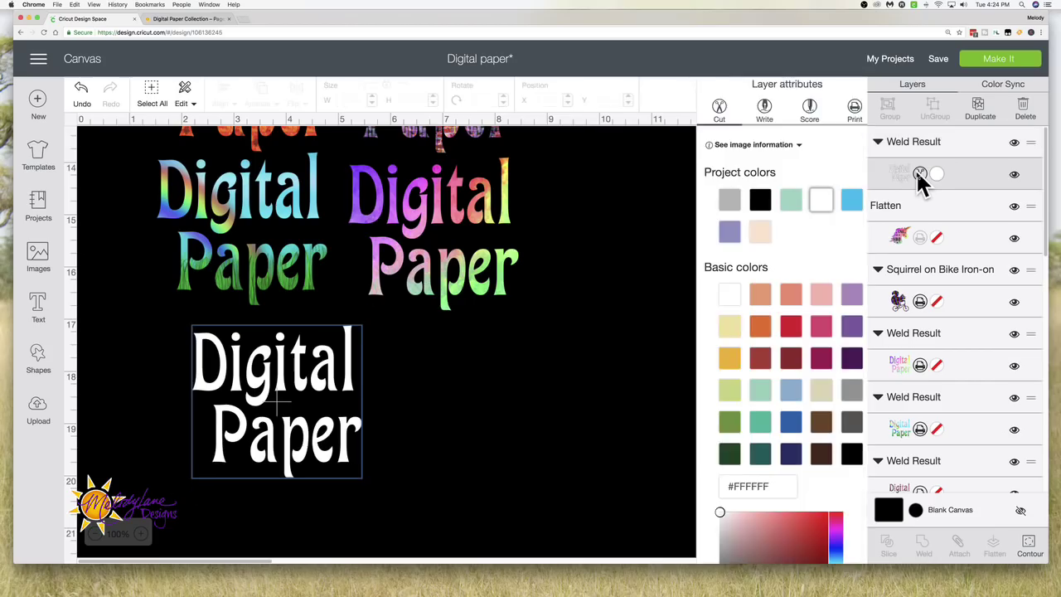
click(844, 110)
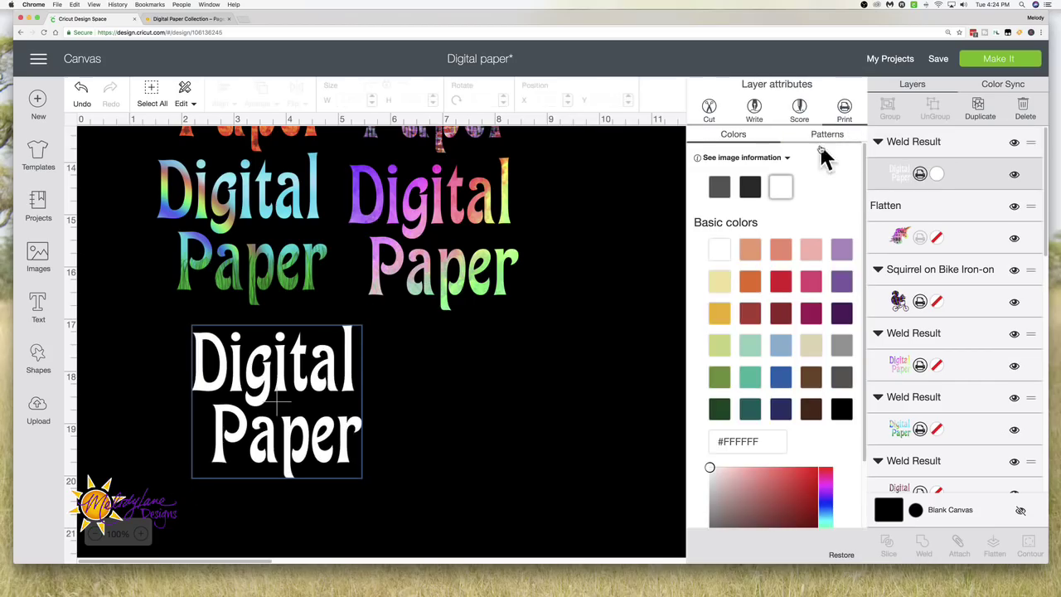
click(829, 138)
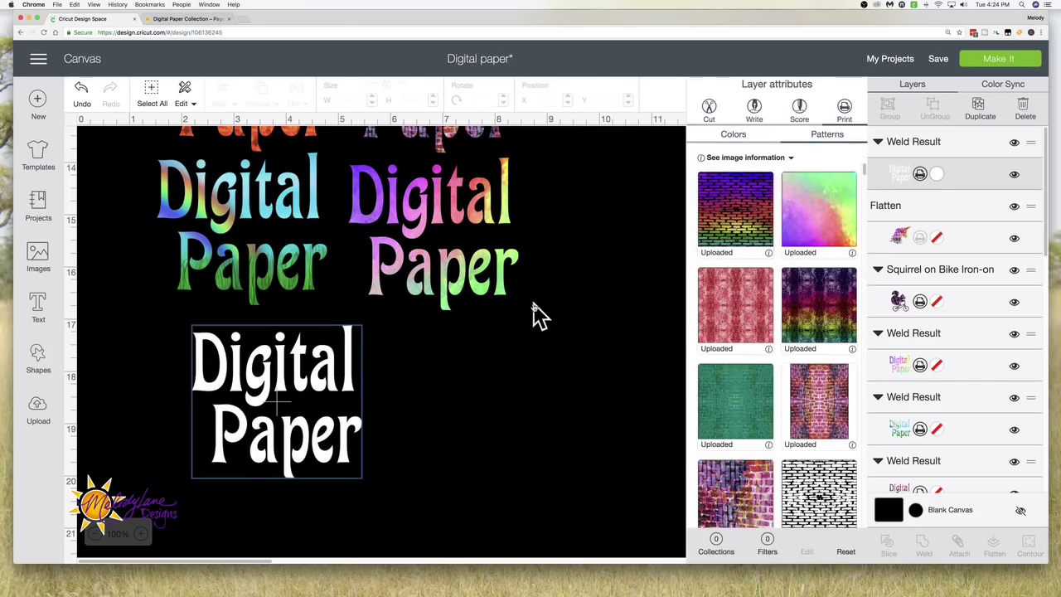
Move the orange patterned Digital Paper text beside the white welded one, to about X 5.88, Y 17.028
scroll(516, 320, up, 3)
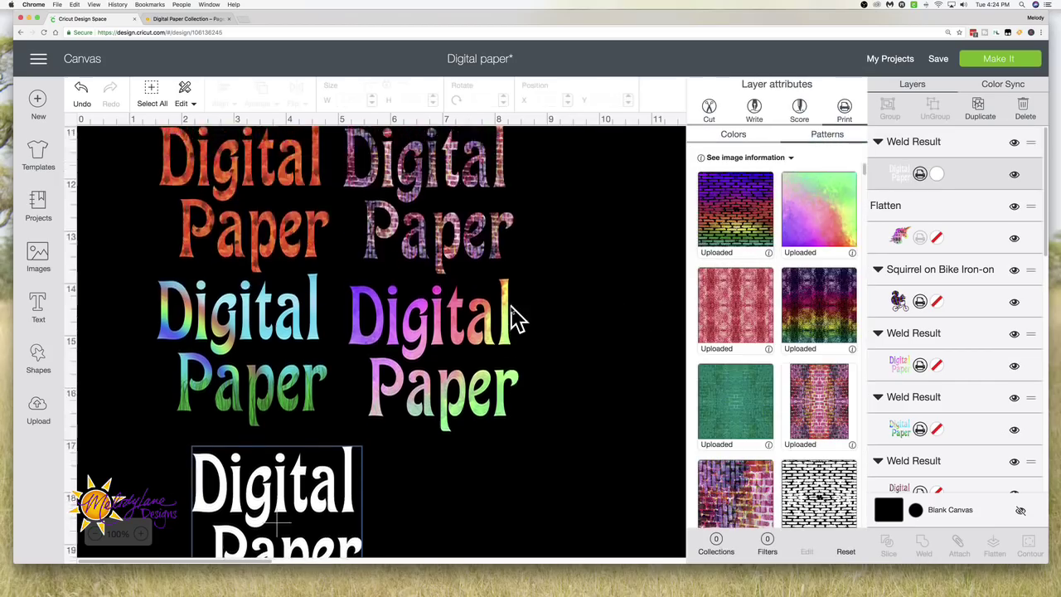
click(290, 239)
drag(290, 238, 499, 552)
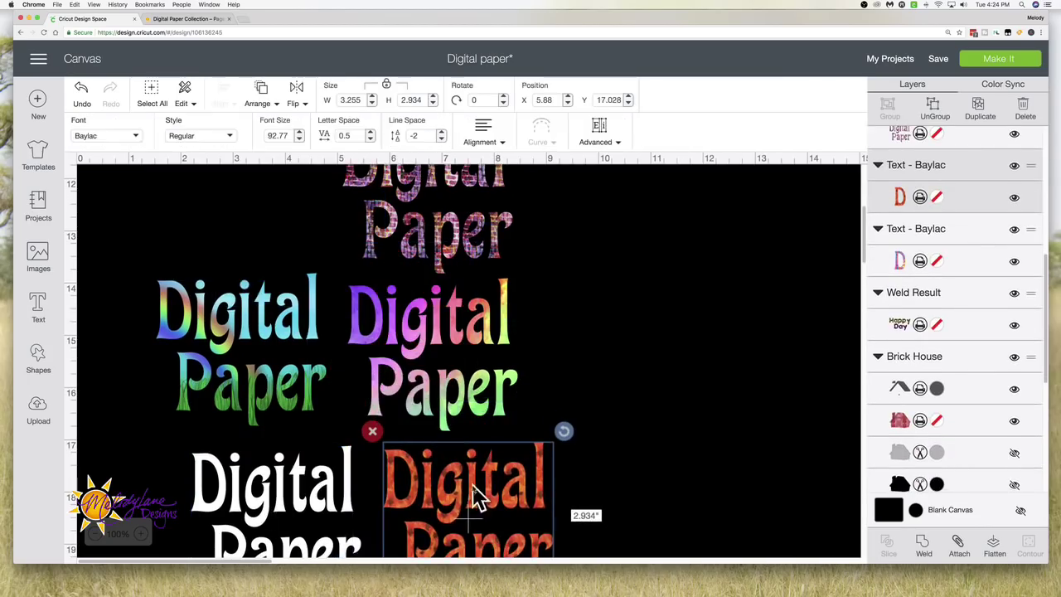
scroll(460, 492, down, 5)
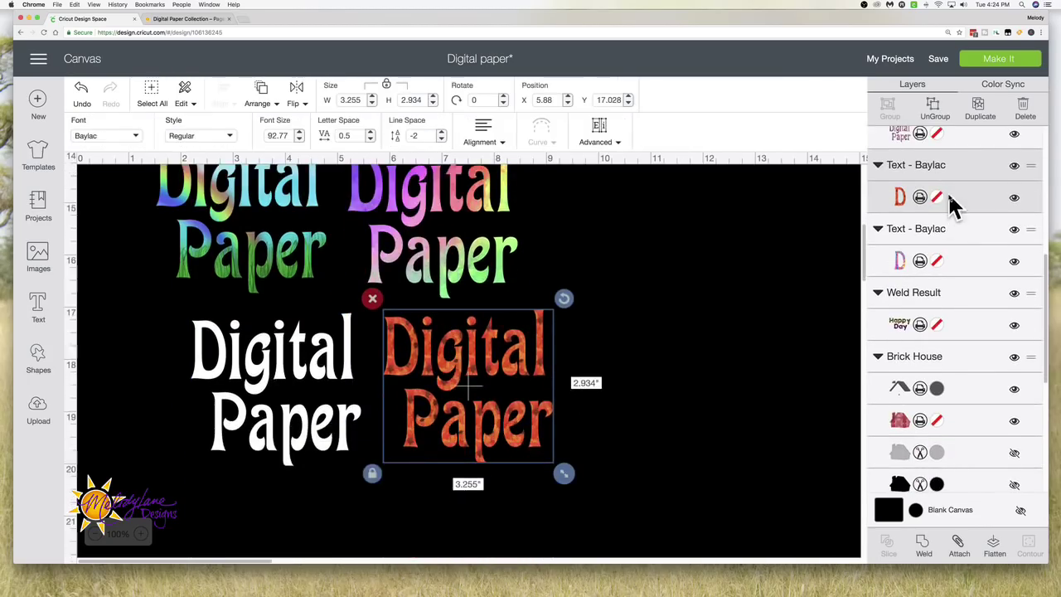
Apply the uploaded orange autumn-leaf pattern to the white welded Digital Paper text
click(273, 437)
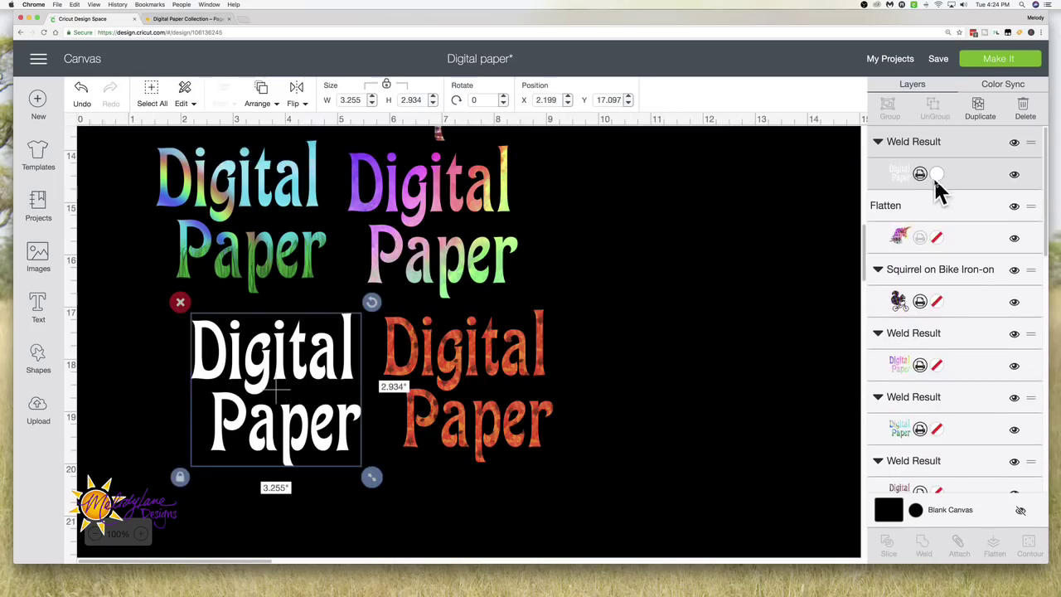
click(936, 174)
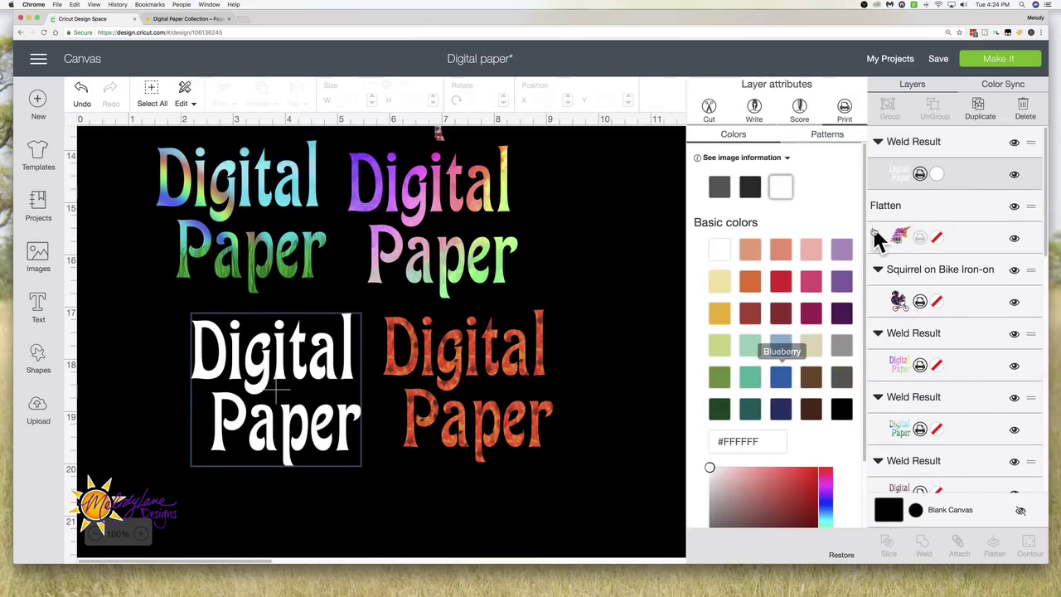
click(828, 147)
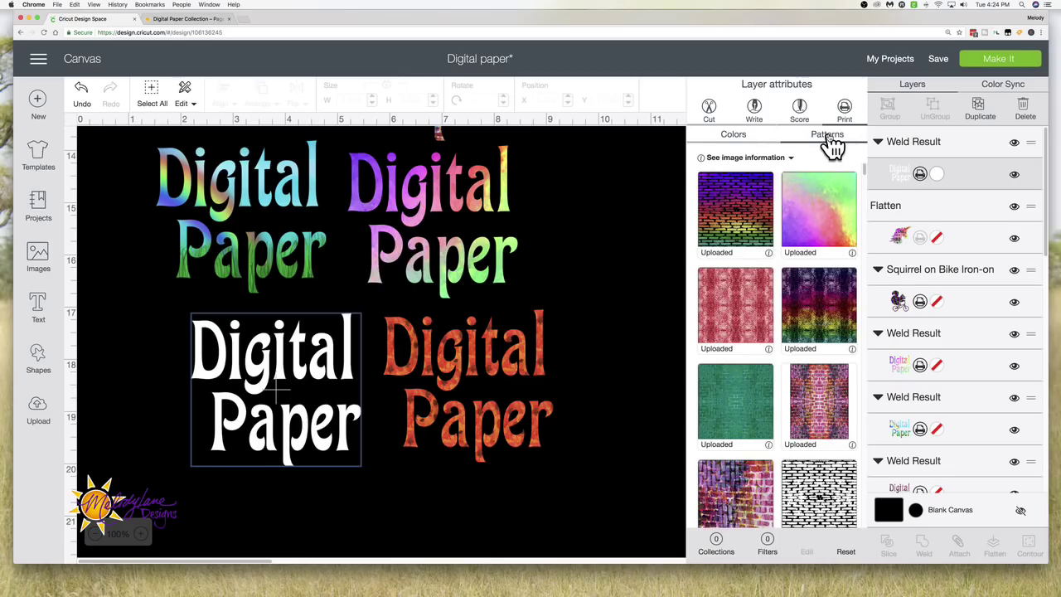
scroll(806, 286, down, 10)
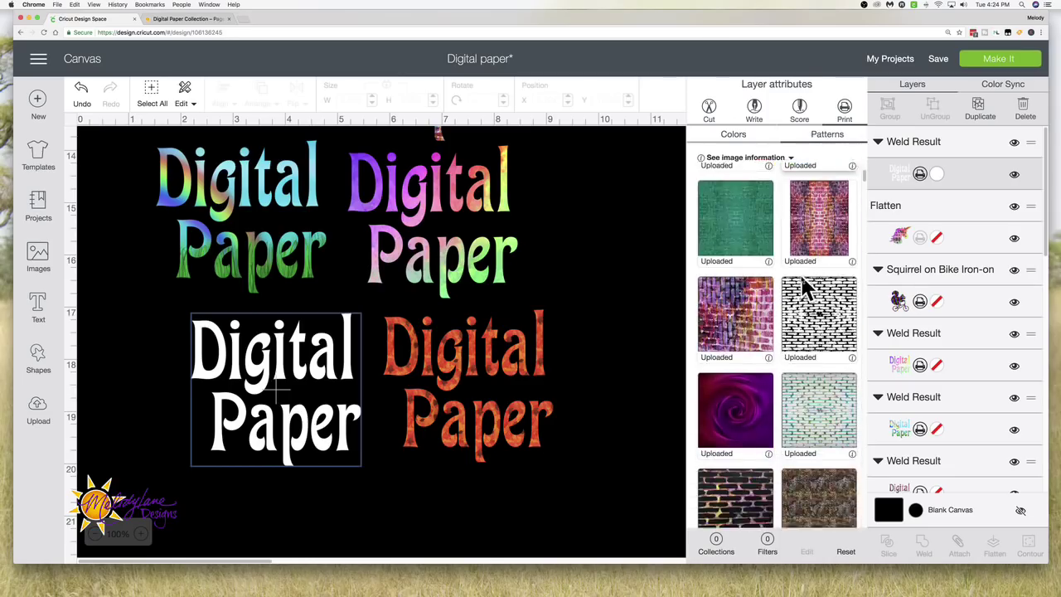
scroll(807, 286, down, 10)
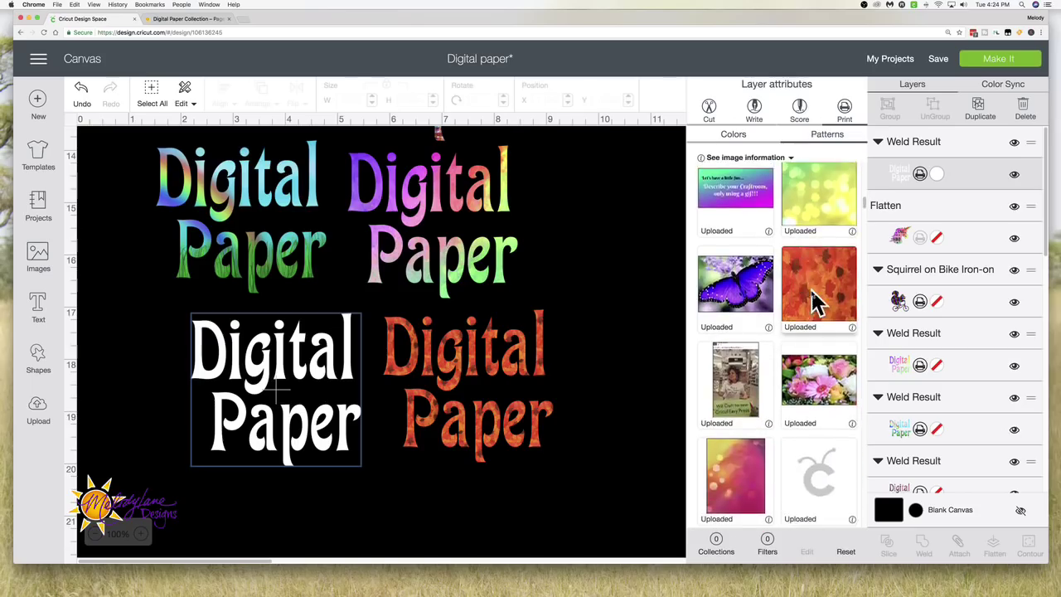
click(825, 278)
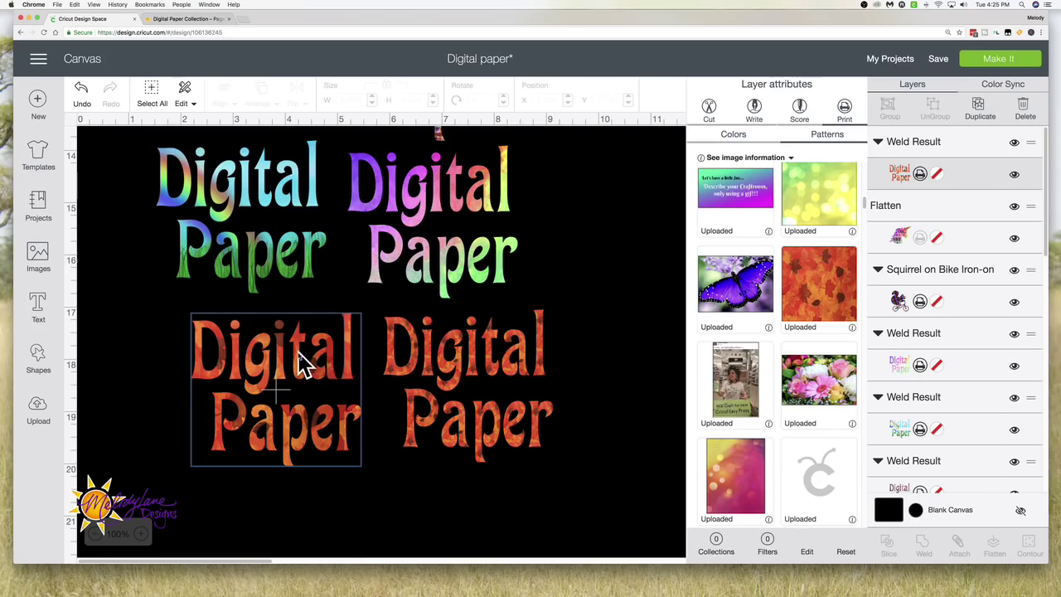
Enlarge the leaf pattern on the welded Digital Paper text to a scale of about 244
scroll(302, 364, up, 1)
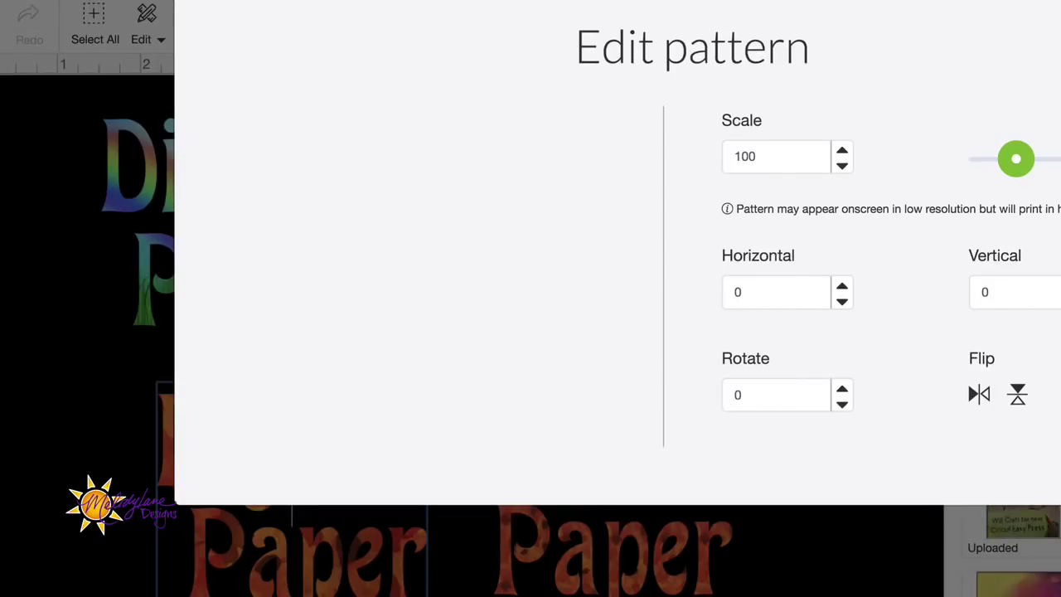
drag(1017, 158, 1048, 168)
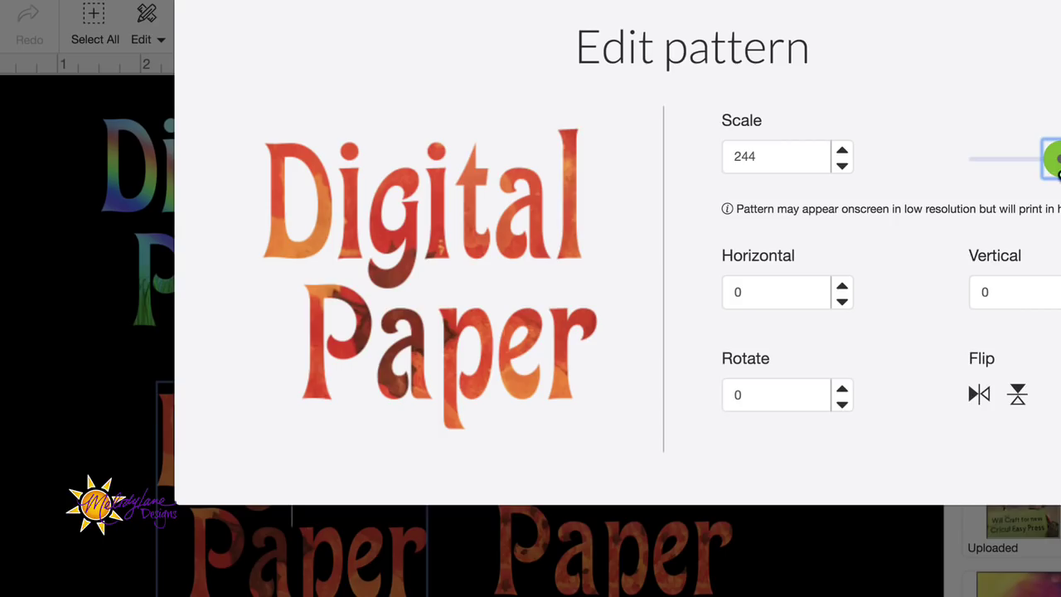
Reduce the leaf pattern on the welded Digital Paper text to a scale of about 42
drag(1056, 162, 998, 161)
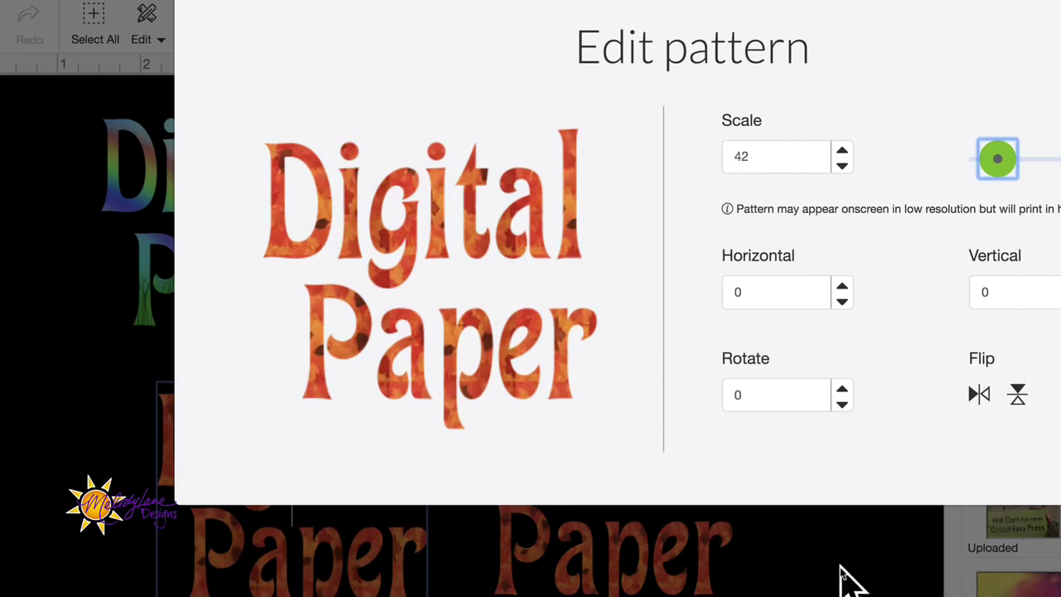
click(658, 521)
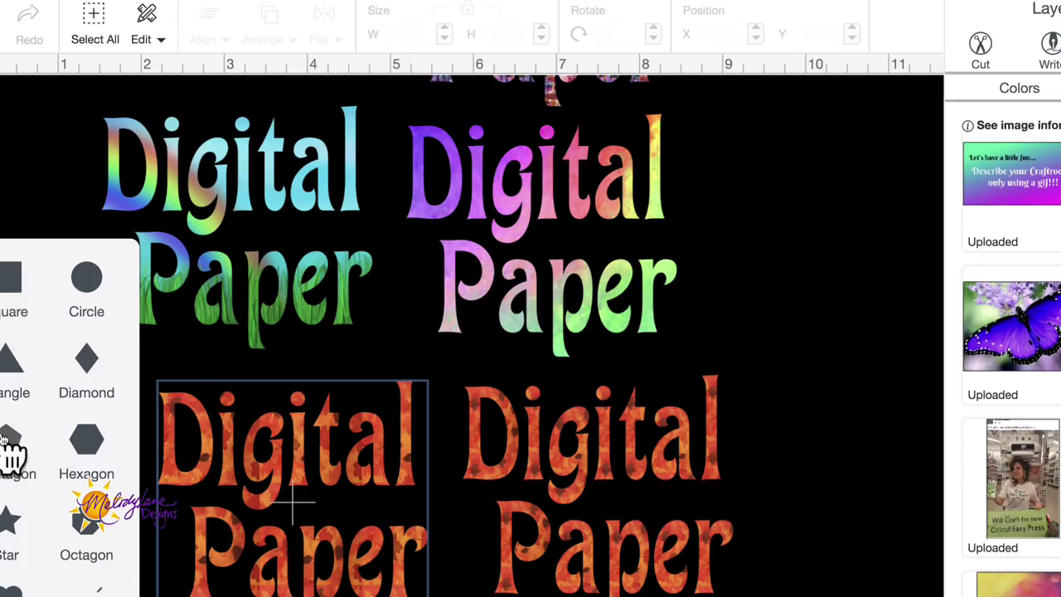
Add an octagon shape to the canvas and fill it with the uploaded orange autumn-leaf pattern
click(91, 532)
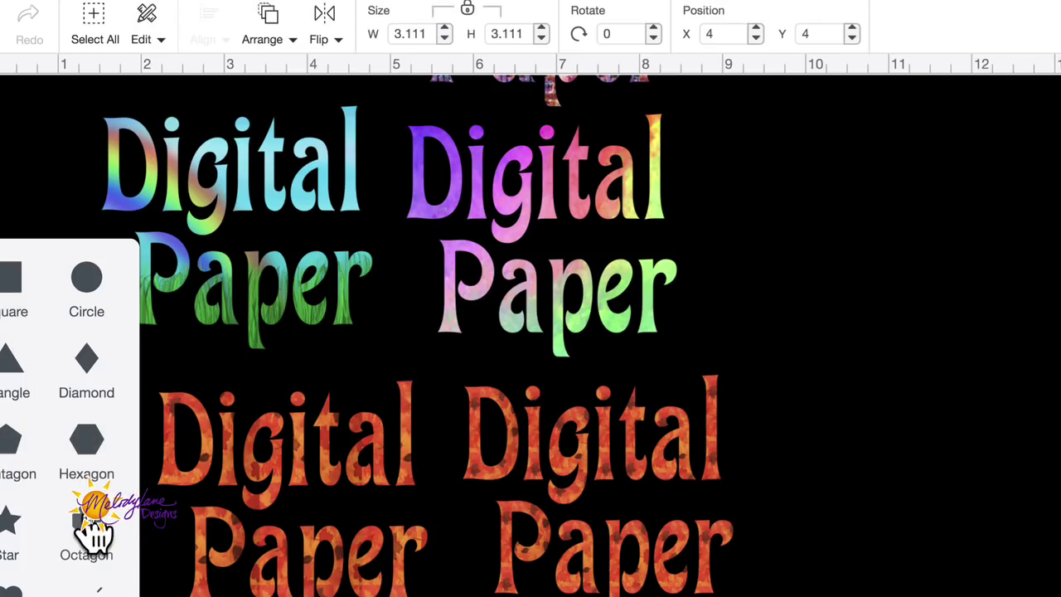
key(Escape)
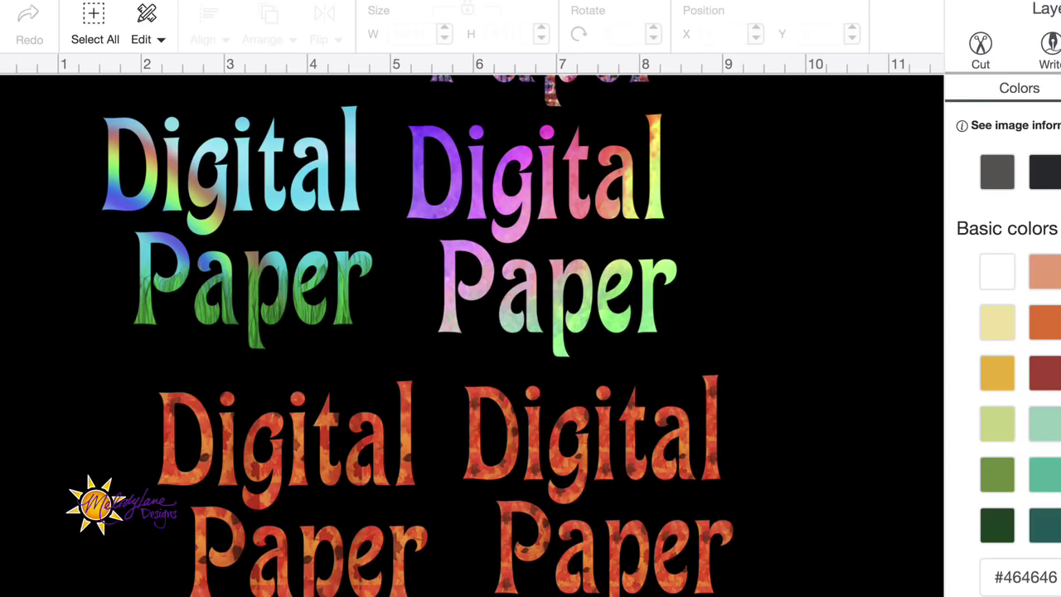
click(1057, 88)
scroll(1002, 551, down, 10)
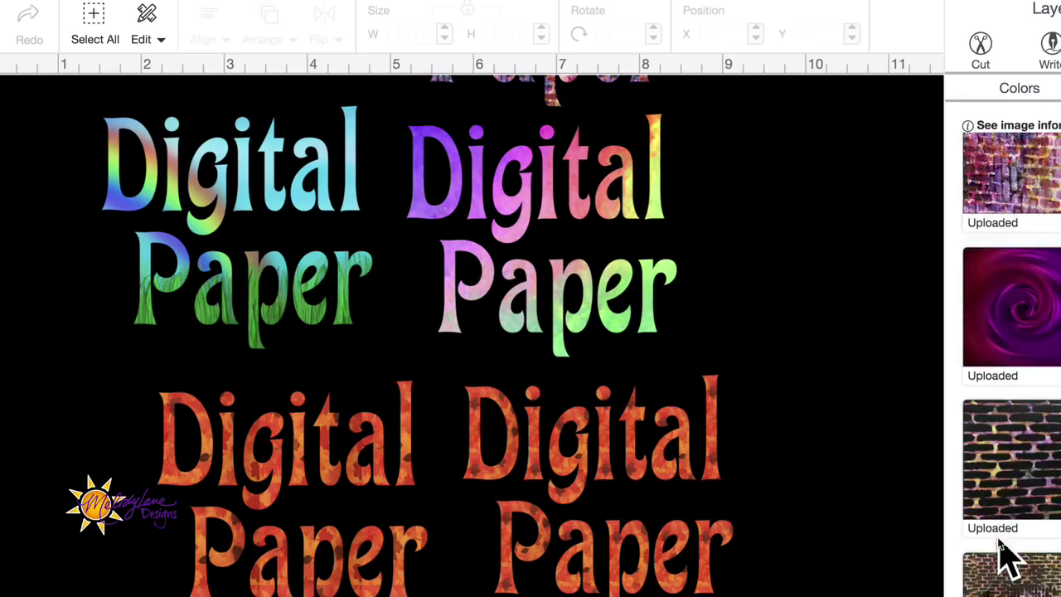
scroll(1002, 556, down, 10)
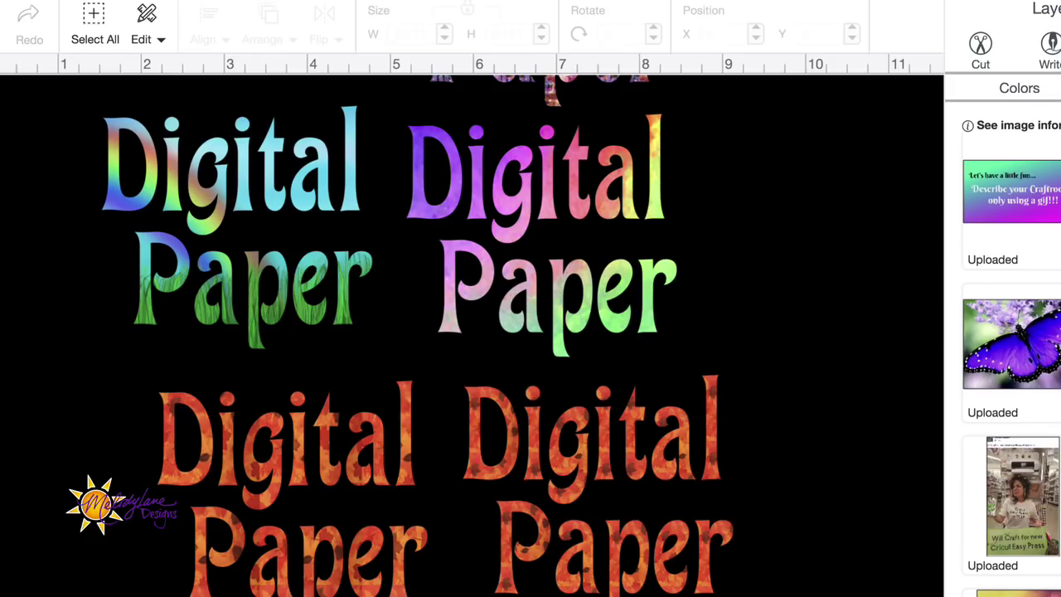
Move the leaf-patterned octagon down the canvas to the lower edge of the two orange Digital Paper texts
scroll(781, 473, down, 7)
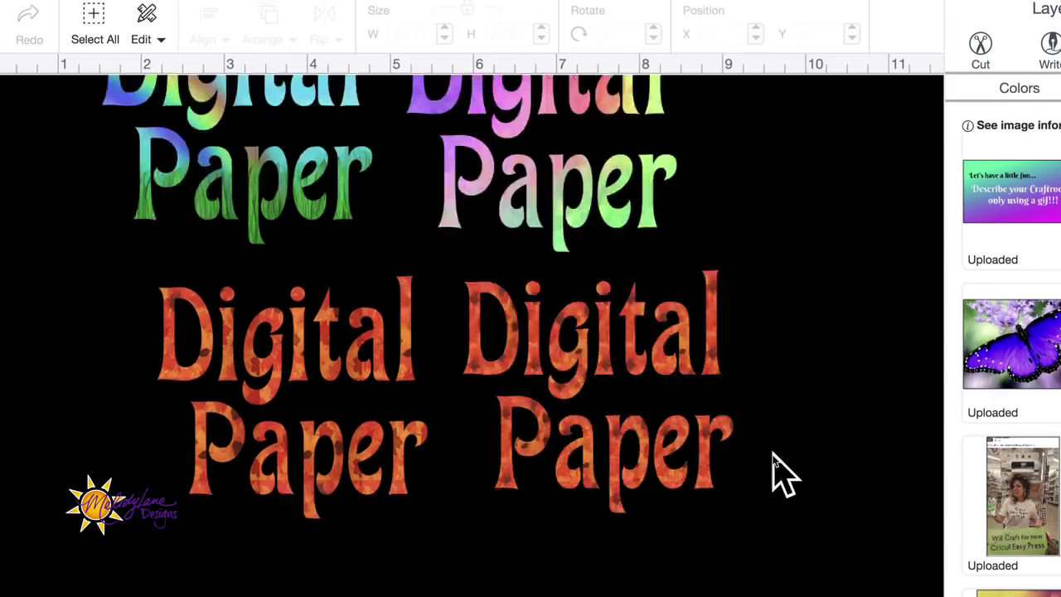
scroll(781, 473, up, 9)
scroll(781, 473, up, 10)
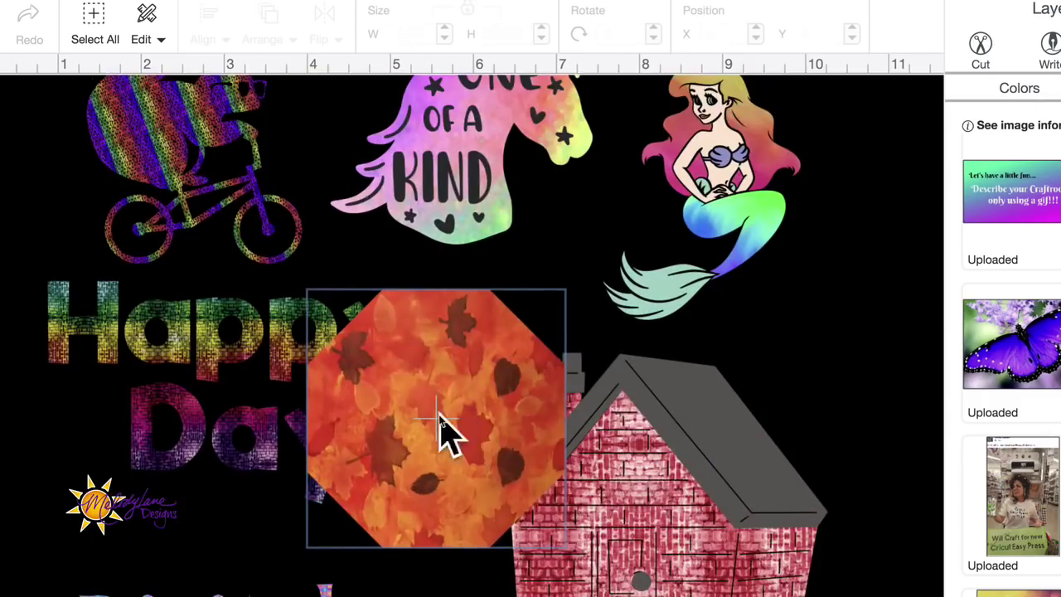
drag(439, 423, 544, 580)
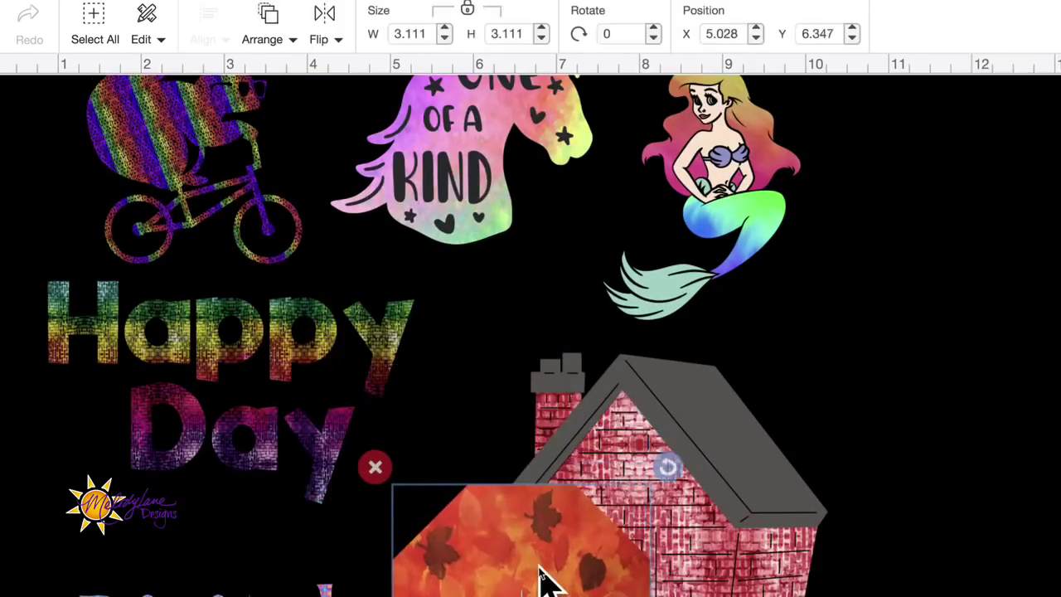
scroll(539, 580, down, 5)
drag(549, 307, 462, 593)
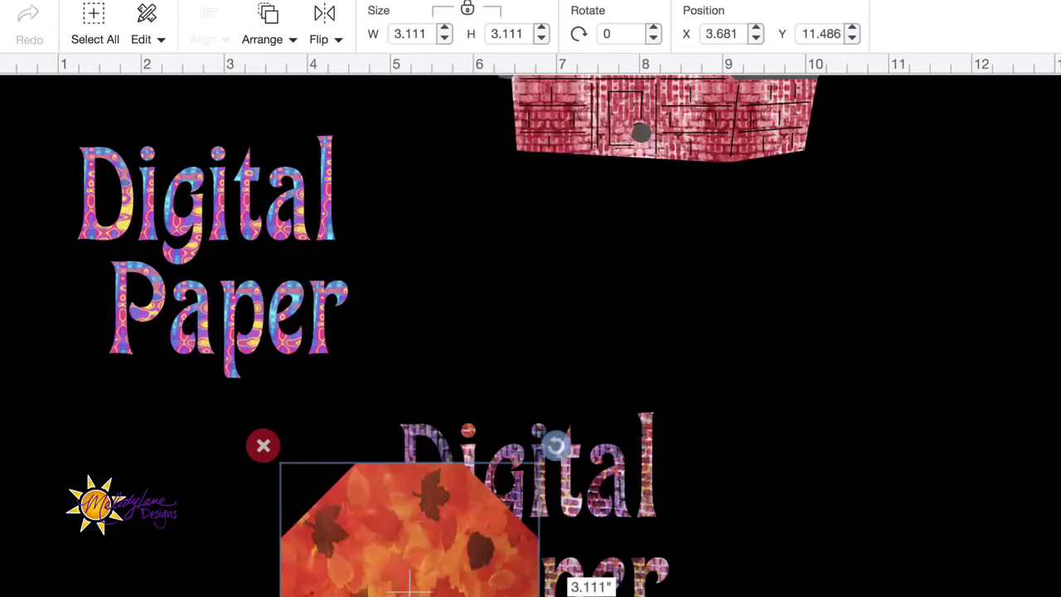
scroll(458, 264, down, 8)
drag(461, 263, 466, 549)
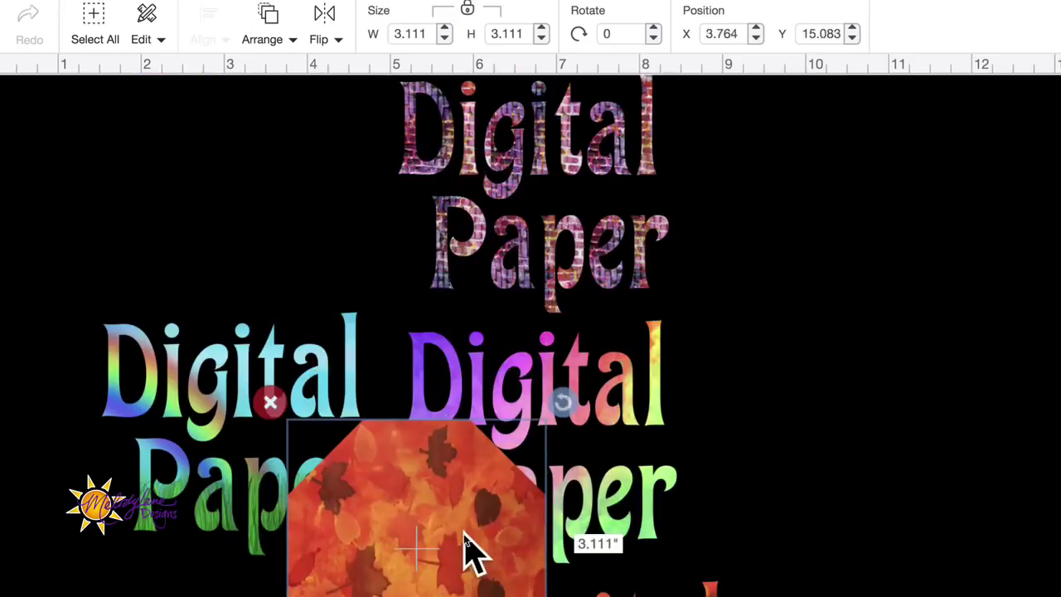
scroll(467, 549, down, 7)
drag(460, 302, 580, 592)
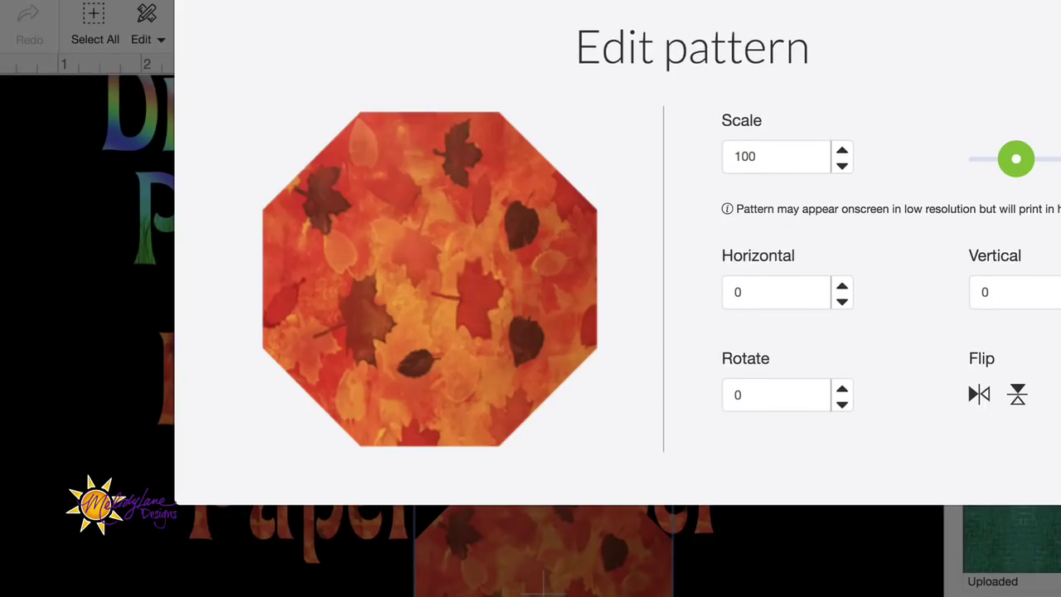
Try the octagon's leaf pattern at scales of 10 and 400 and return it to 100
drag(1018, 159, 979, 159)
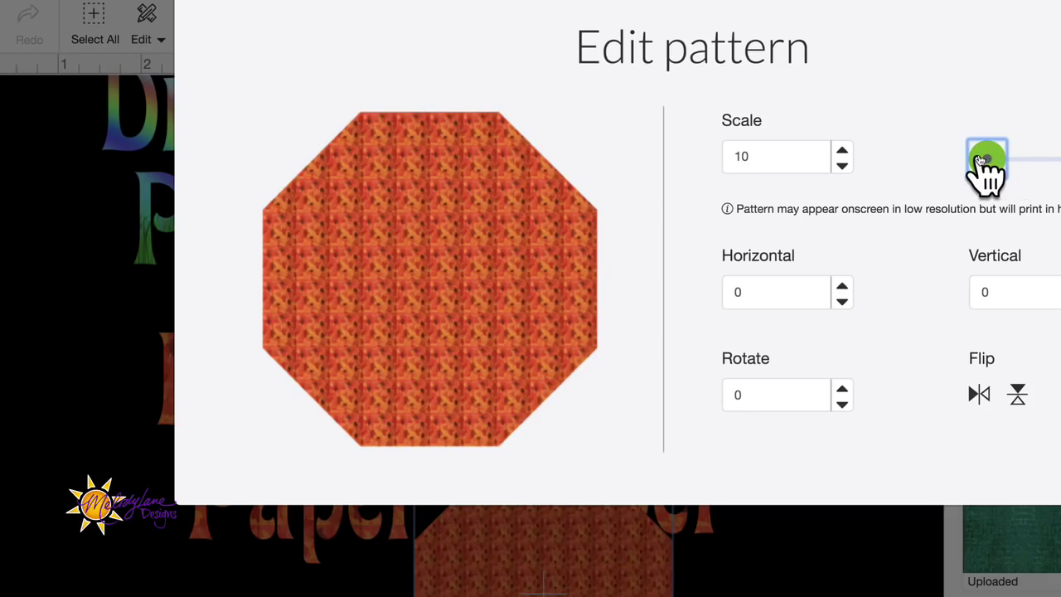
drag(984, 159, 1060, 159)
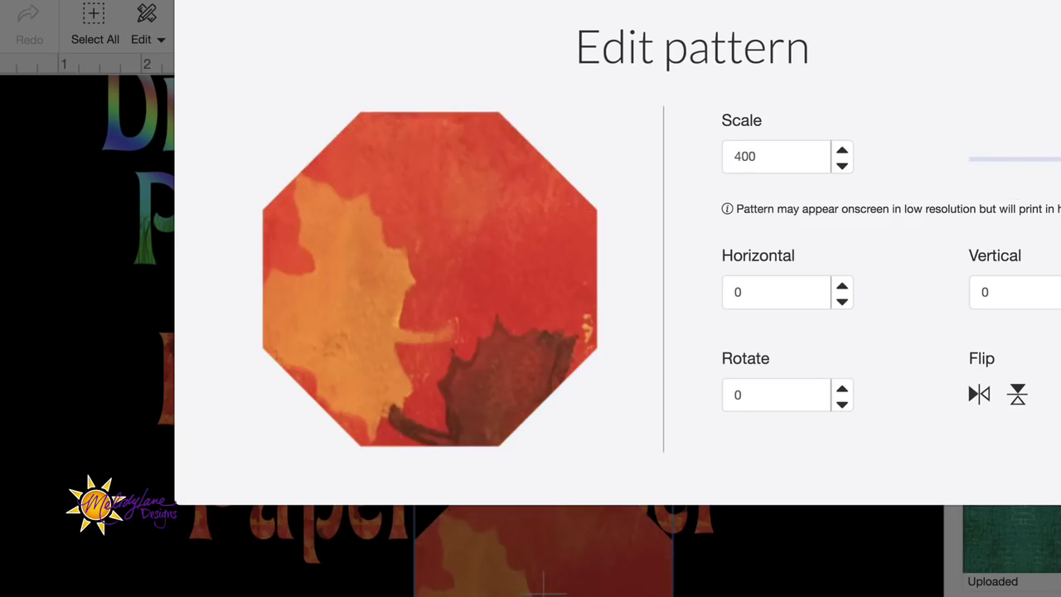
drag(1060, 159, 1017, 163)
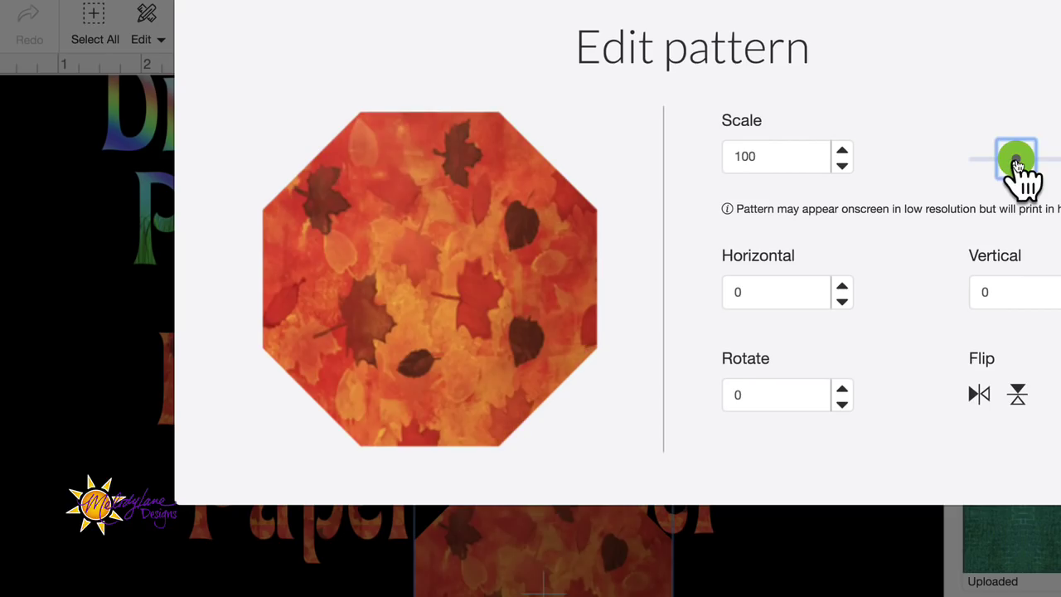
click(91, 357)
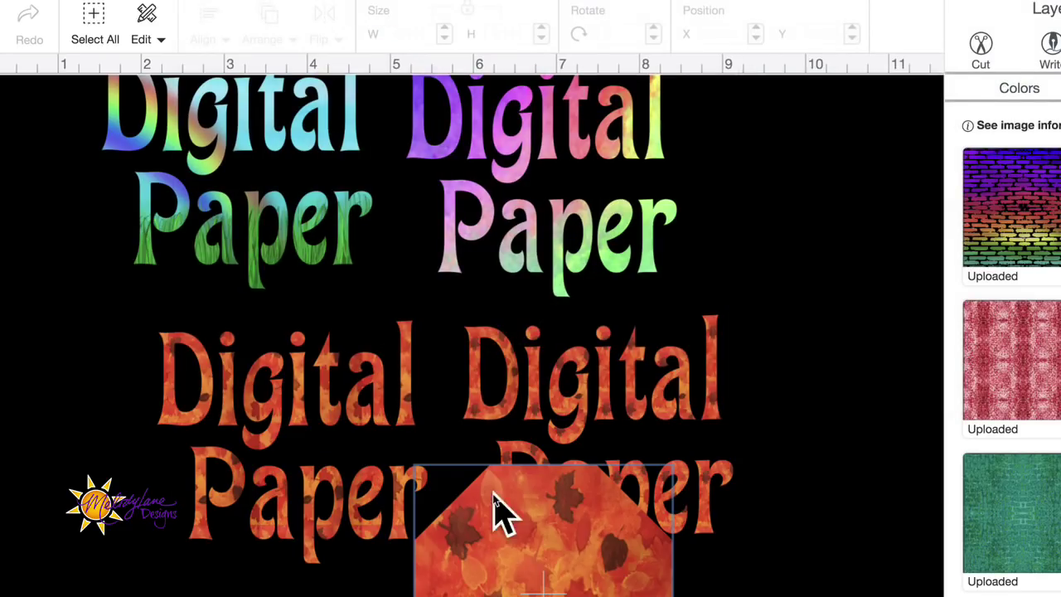